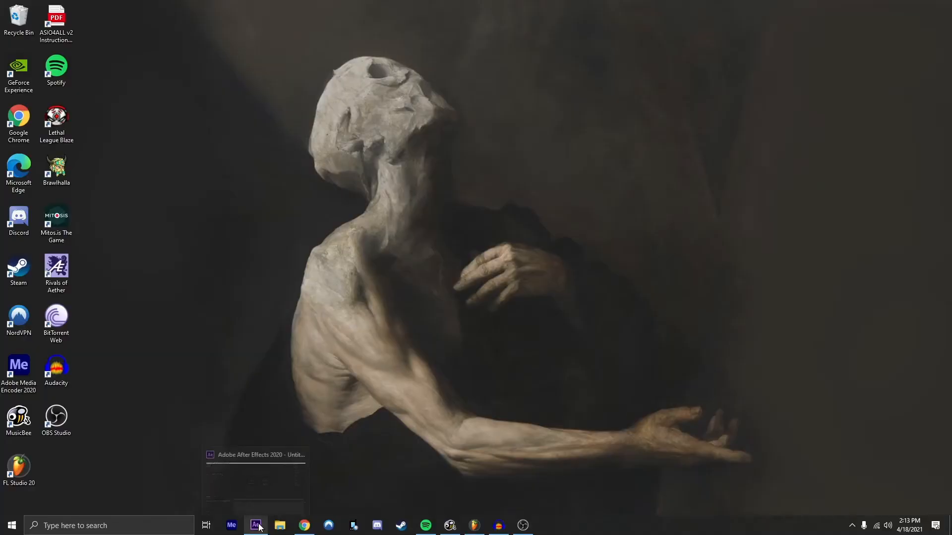
Step: Switch to After Effects and create a new composition 1920 px wide and 1080 px high
{"action": "left_click", "coordinate": [256, 526]}
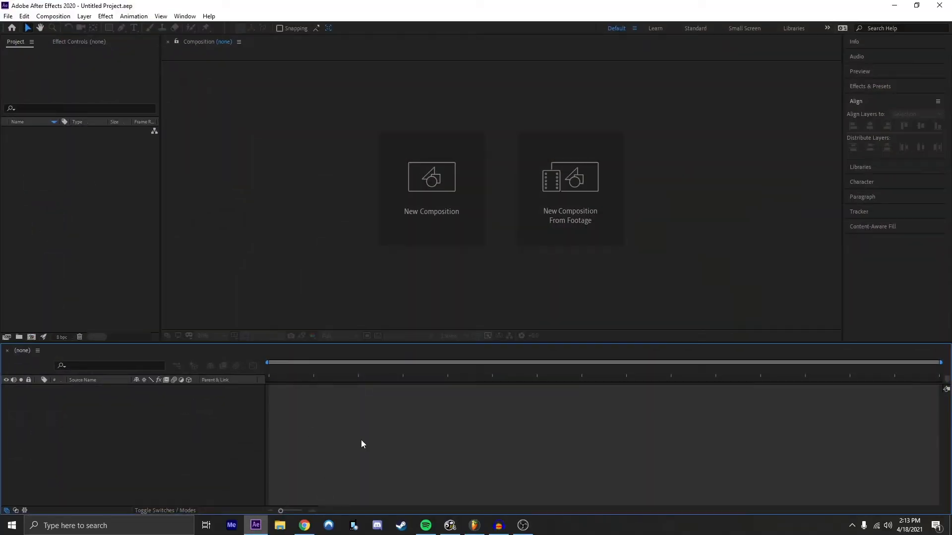
{"action": "left_click", "coordinate": [417, 243]}
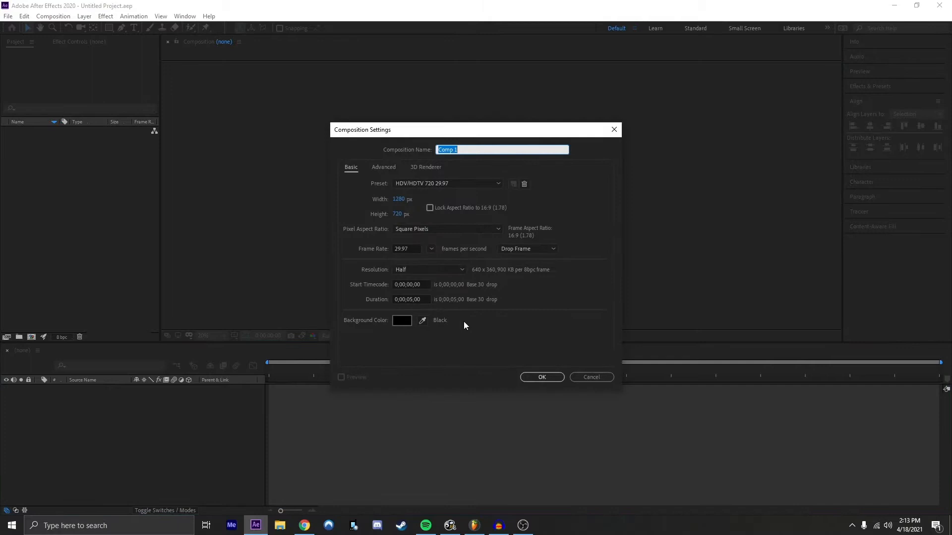
{"action": "left_click", "coordinate": [400, 217]}
{"action": "left_click", "coordinate": [438, 185]}
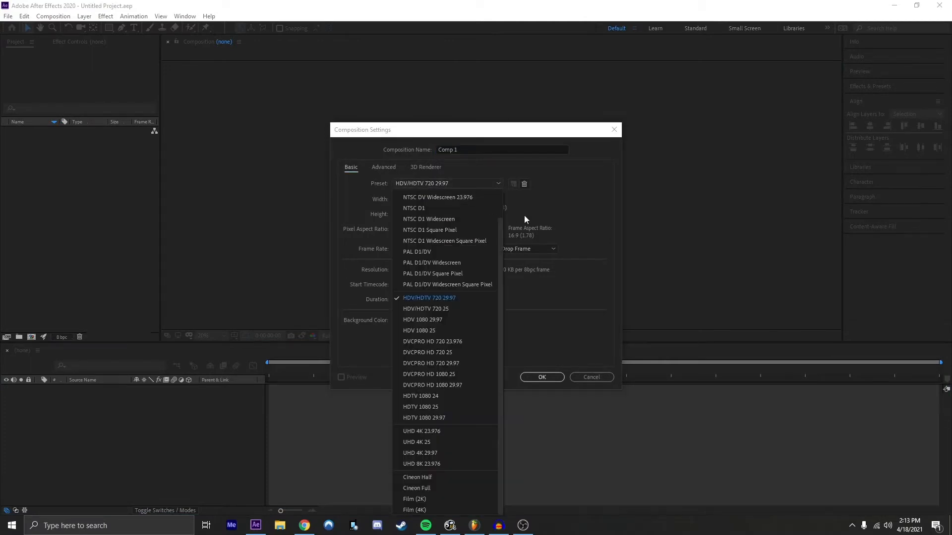
{"action": "scroll", "coordinate": [446, 295], "scroll_direction": "up", "scroll_amount": 1}
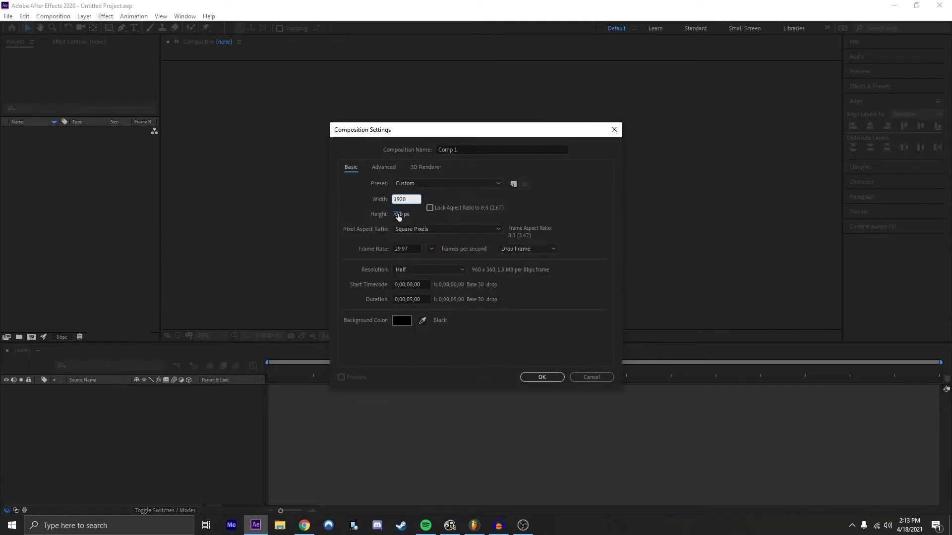
{"action": "left_click", "coordinate": [397, 215]}
{"action": "type", "text": "1080"}
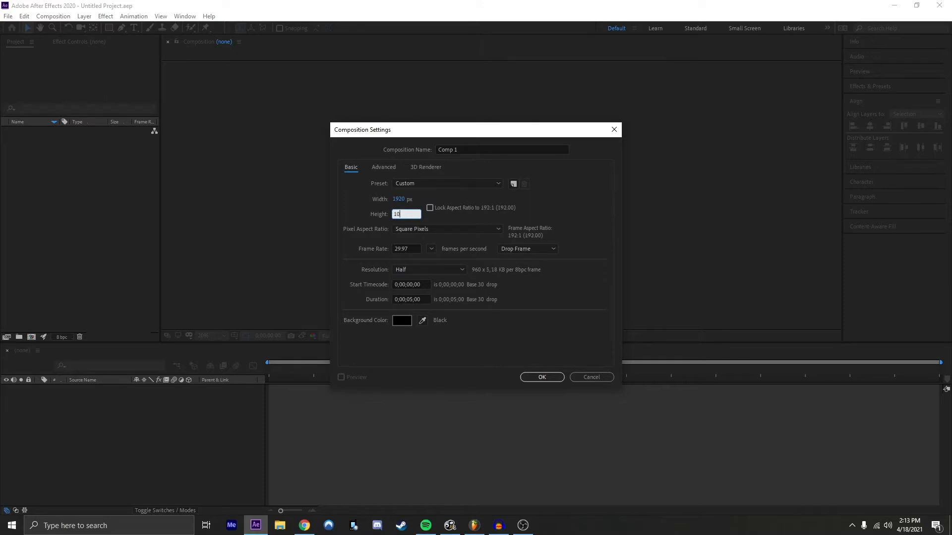
{"action": "key", "text": "Return"}
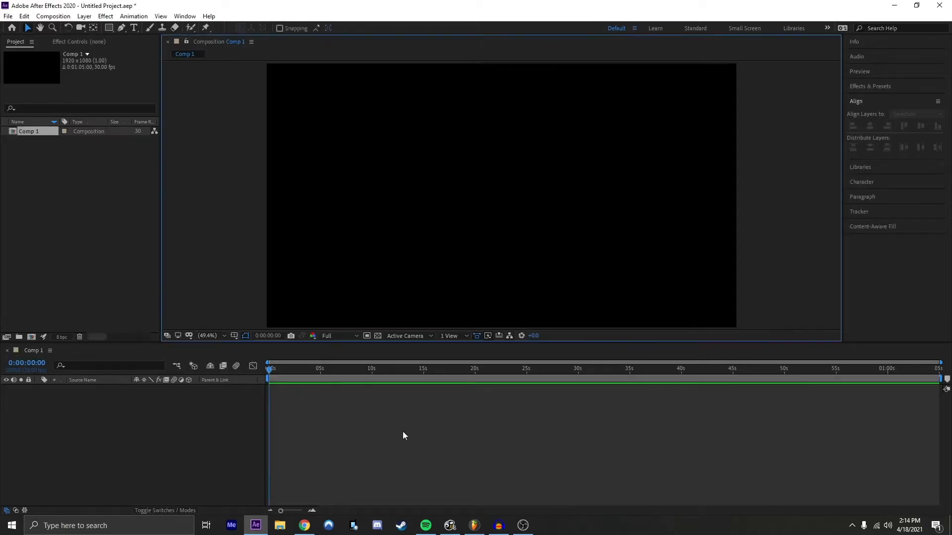
{"action": "double_click", "coordinate": [36, 240]}
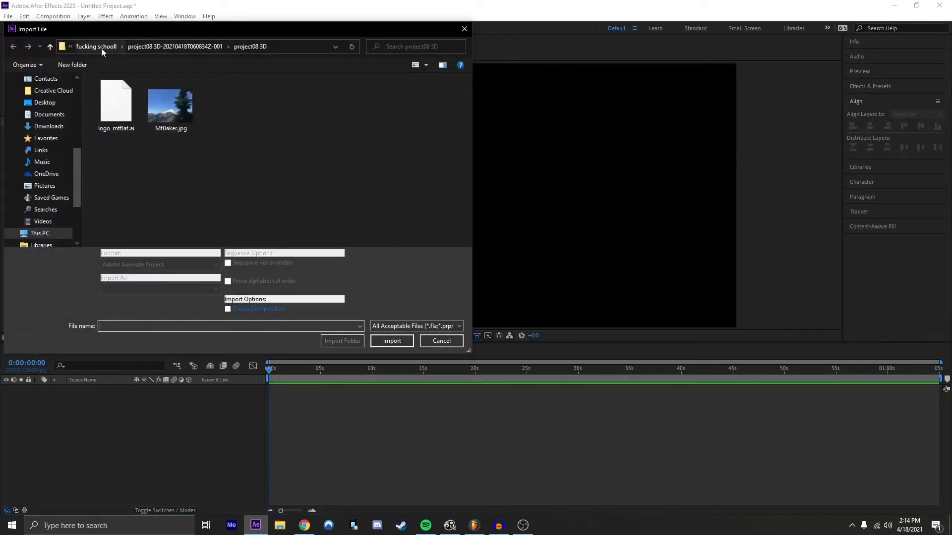
{"action": "left_click", "coordinate": [101, 47]}
{"action": "left_click", "coordinate": [129, 46]}
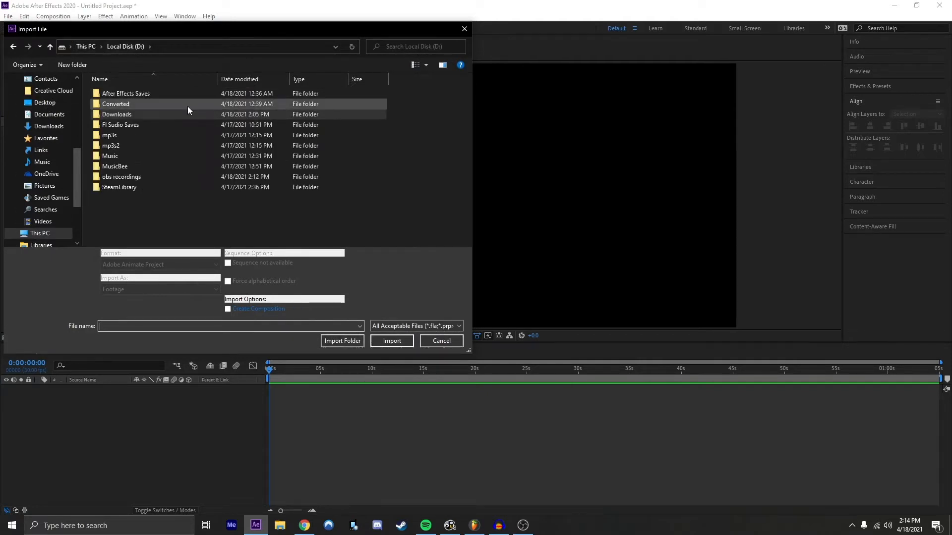
{"action": "left_click", "coordinate": [165, 136]}
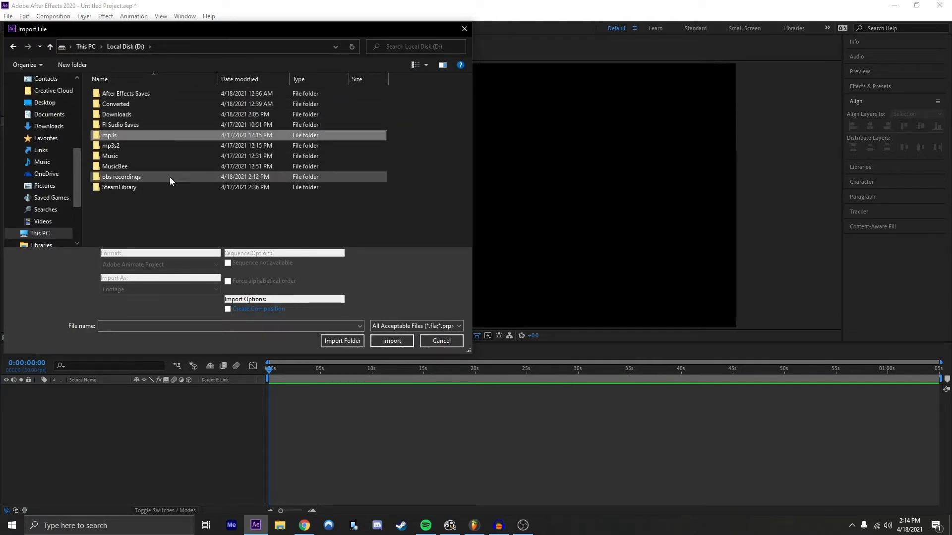
{"action": "left_click", "coordinate": [227, 237]}
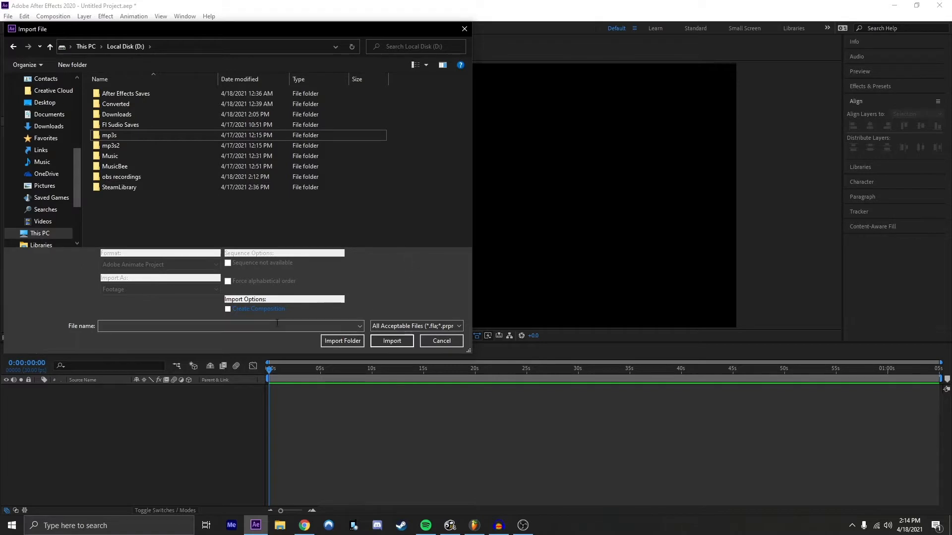
{"action": "left_click", "coordinate": [433, 343]}
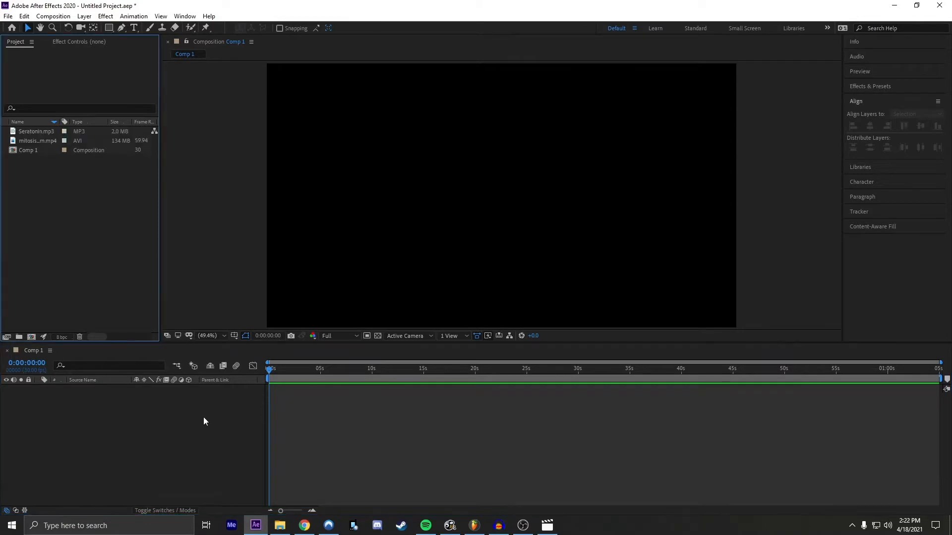
Step: Open the mitosis the gam.mp4 footage for viewing and return to the Comp 1 view
{"action": "left_click", "coordinate": [27, 149]}
{"action": "left_click", "coordinate": [30, 142]}
{"action": "left_click", "coordinate": [41, 213]}
{"action": "left_click", "coordinate": [49, 140]}
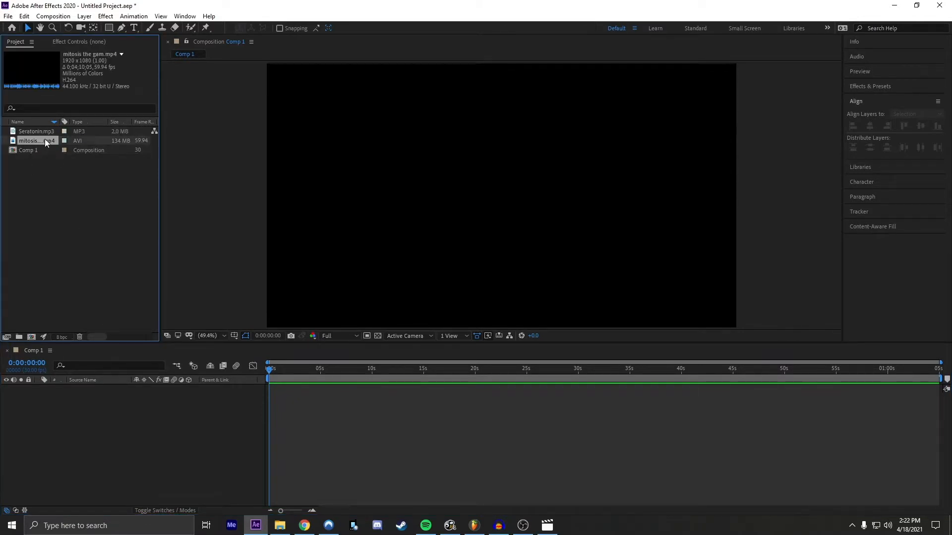
{"action": "double_click", "coordinate": [45, 141]}
{"action": "left_click", "coordinate": [266, 42]}
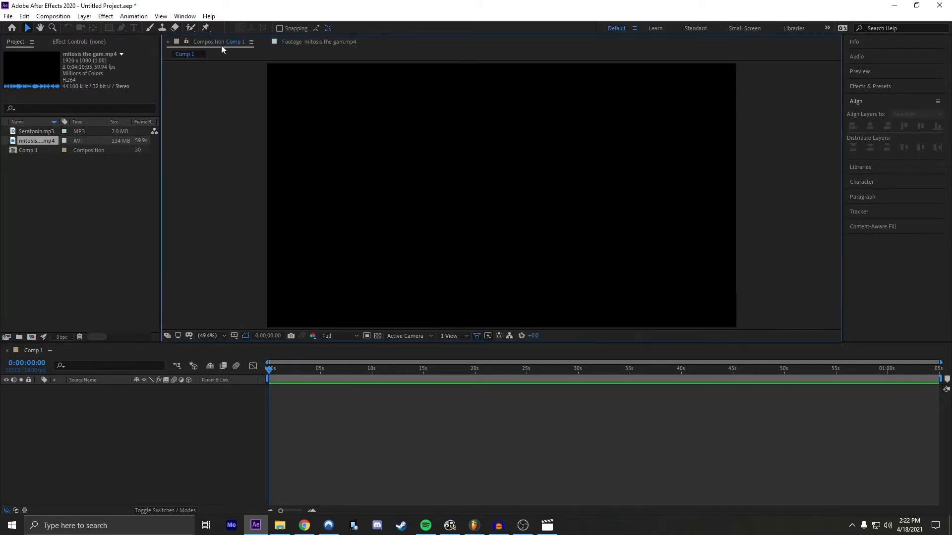
{"action": "left_click", "coordinate": [65, 256]}
Step: Add Seratonin.mp3 and mitosis the gam.mp4 to the Comp 1 timeline, with the video layer above the audio
{"action": "left_click", "coordinate": [46, 140]}
{"action": "left_click", "coordinate": [43, 133]}
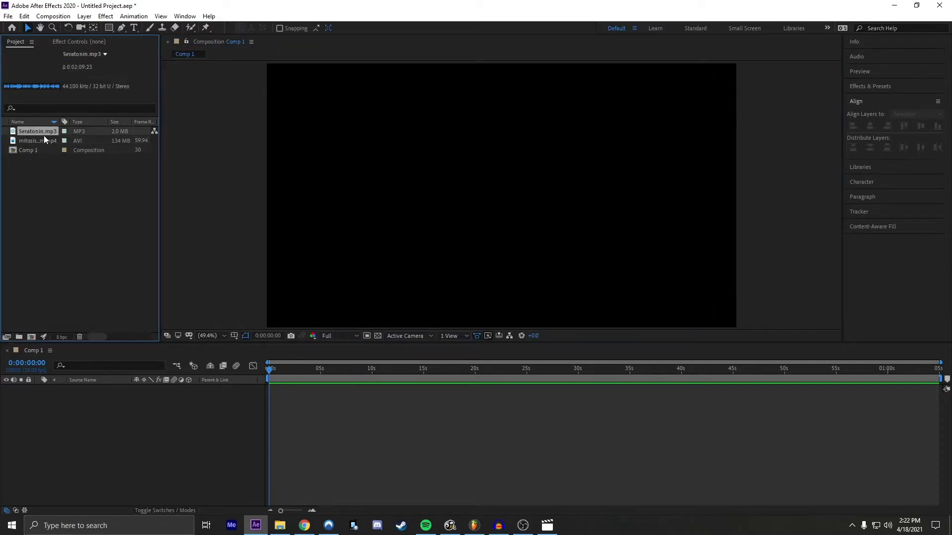
{"action": "left_click", "coordinate": [44, 138]}
{"action": "left_click_drag", "start_coordinate": [43, 132], "coordinate": [134, 406]}
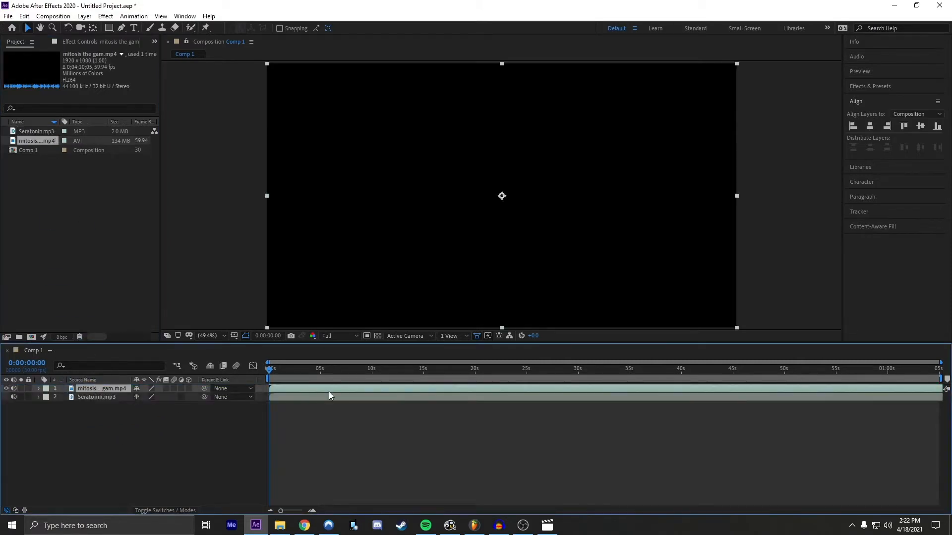
Step: Slide the mitosis video layer earlier in time so the composition starts on gameplay footage
{"action": "left_click", "coordinate": [387, 419]}
{"action": "left_click", "coordinate": [910, 388]}
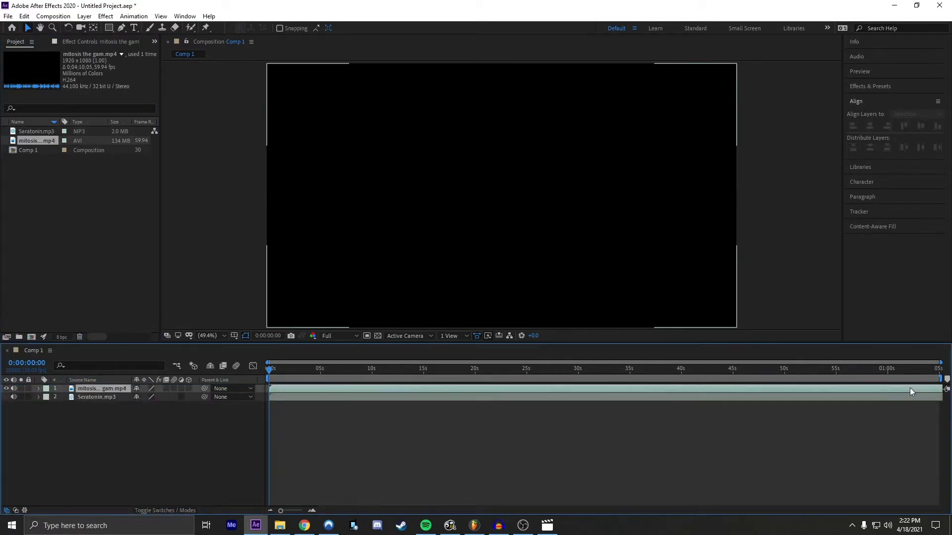
{"action": "left_click_drag", "start_coordinate": [719, 395], "coordinate": [549, 391]}
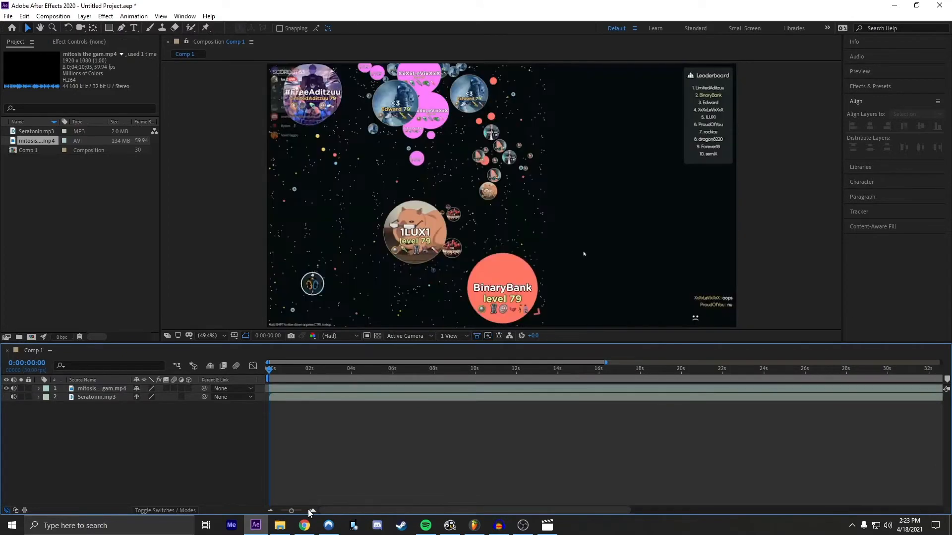
Step: Play back and scrub through the opening three seconds of the composition
{"action": "left_click", "coordinate": [312, 511]}
{"action": "mouse_move", "coordinate": [270, 370]}
{"action": "left_mouse_down"}
{"action": "mouse_move", "coordinate": [296, 373]}
{"action": "mouse_move", "coordinate": [269, 372]}
{"action": "left_mouse_up"}
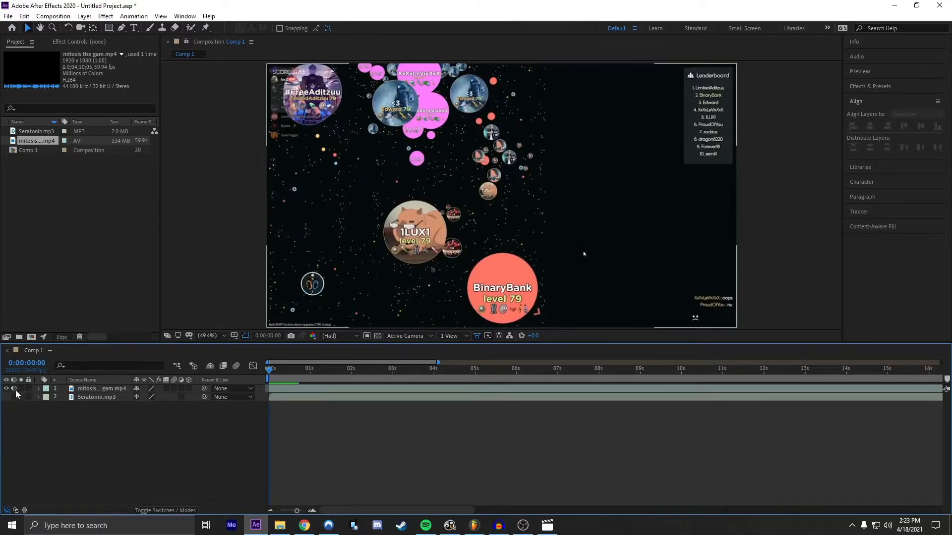
{"action": "key", "text": "space"}
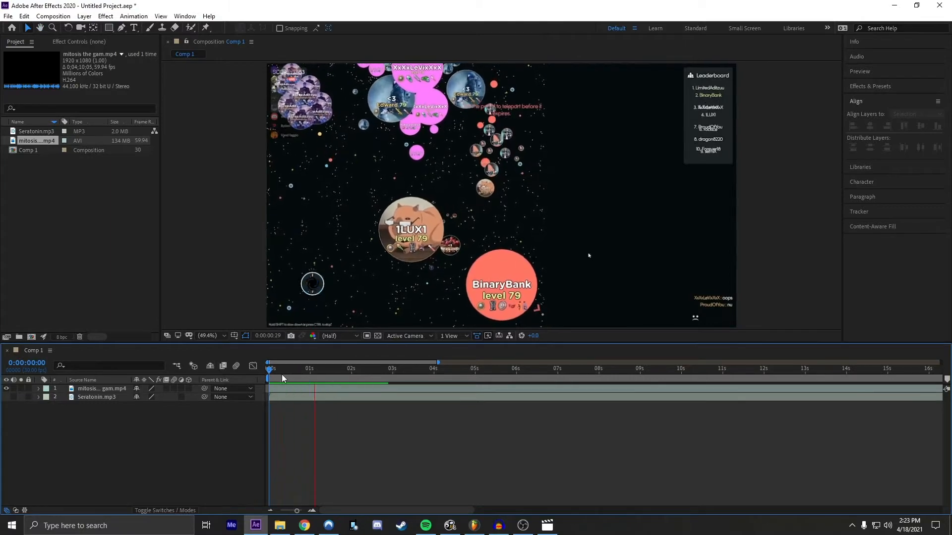
{"action": "left_click_drag", "start_coordinate": [282, 374], "coordinate": [379, 357]}
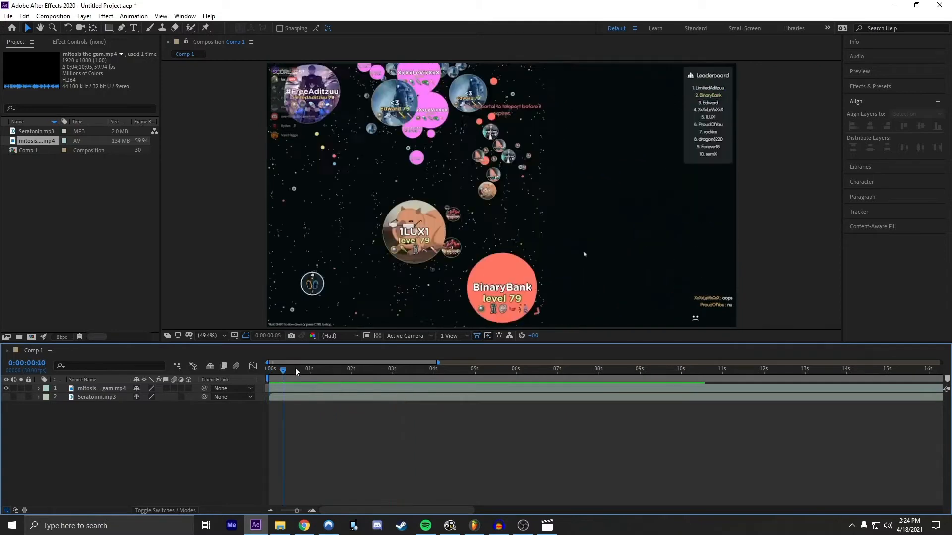
{"action": "key", "text": "space"}
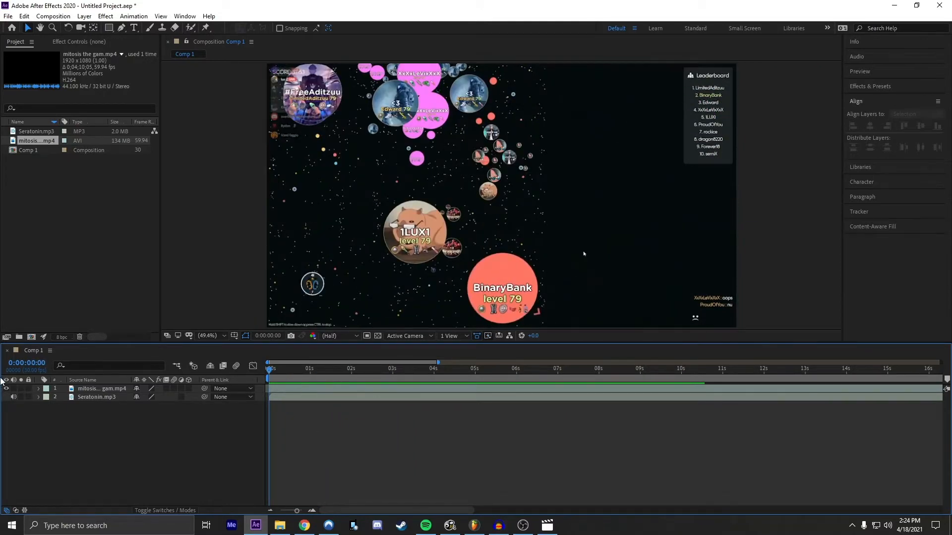
{"action": "left_click_drag", "start_coordinate": [323, 370], "coordinate": [389, 364]}
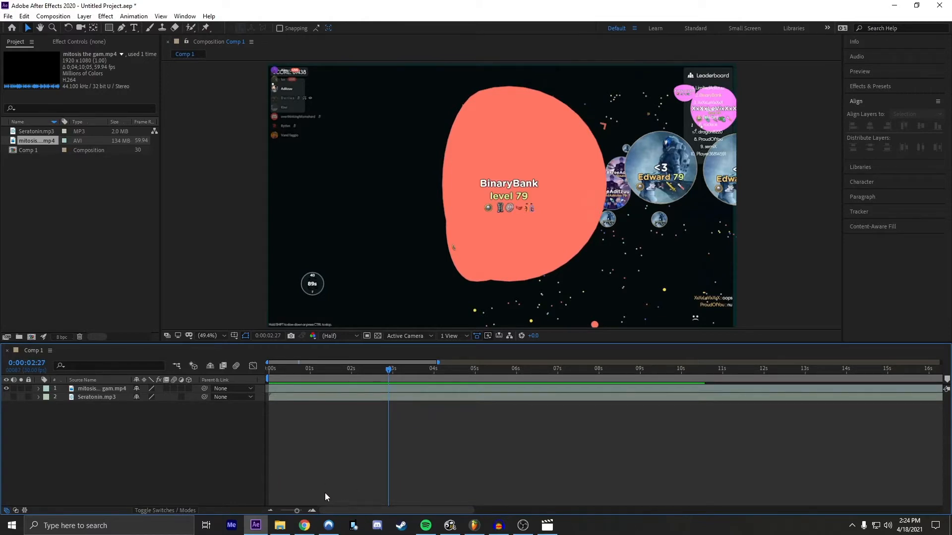
{"action": "left_click", "coordinate": [280, 526]}
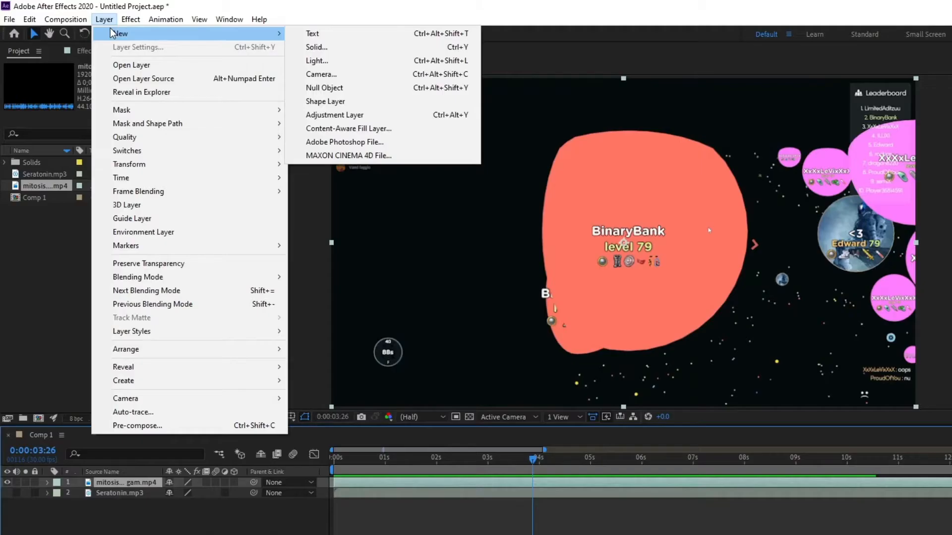
Step: Add a new adjustment layer above the video and audio layers in Comp 1
{"action": "left_click", "coordinate": [87, 17]}
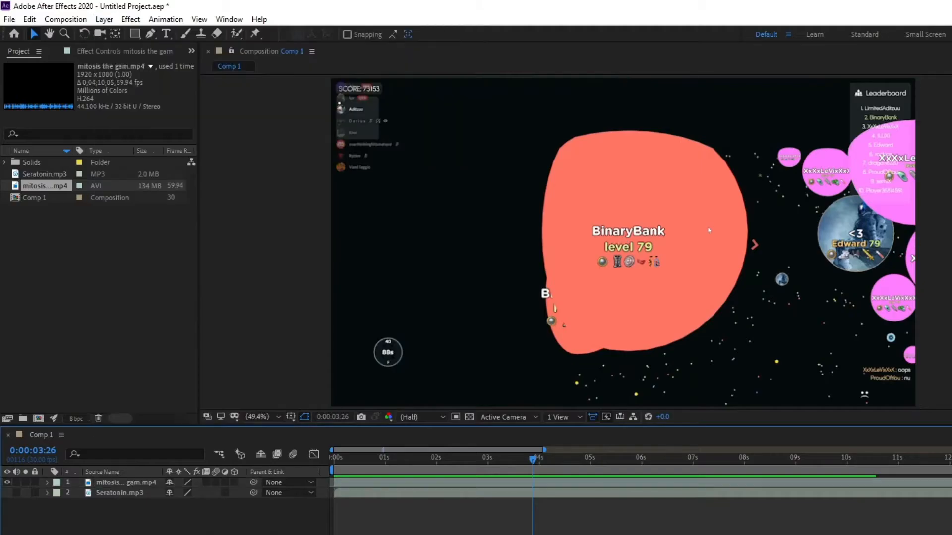
{"action": "left_click", "coordinate": [87, 16]}
{"action": "mouse_move", "coordinate": [233, 32]}
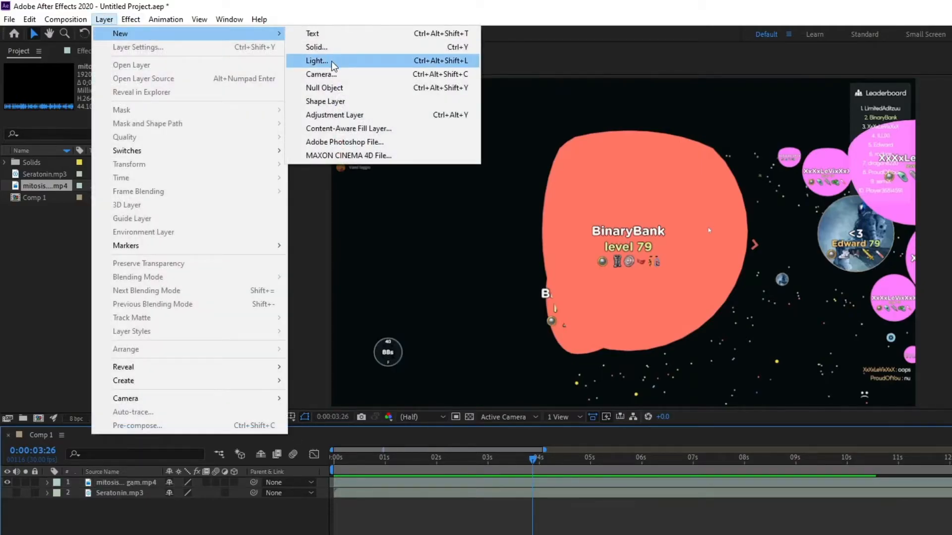
{"action": "left_click", "coordinate": [347, 119]}
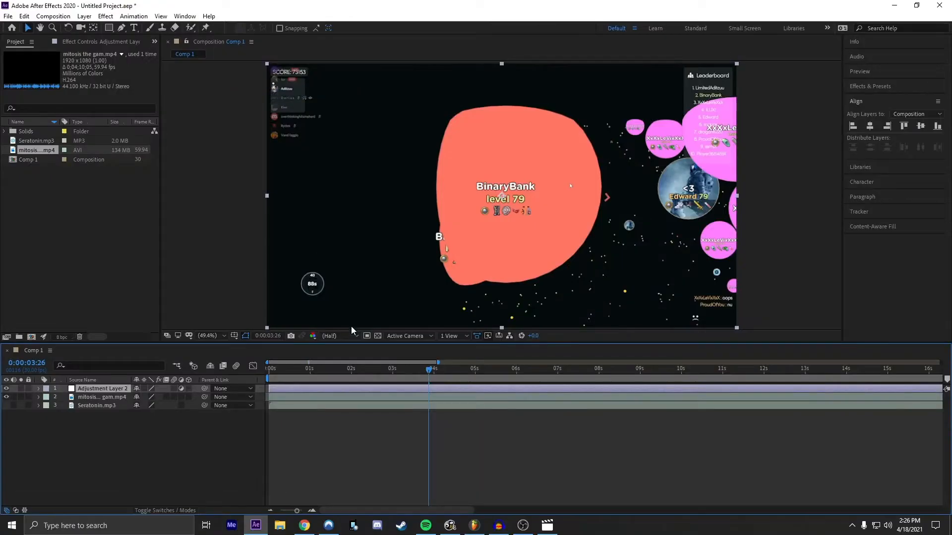
Step: Find the Magic Bullet Looks effect by searching "looks", apply it to the adjustment layer, and allow After Effects through the firewall
{"action": "left_click", "coordinate": [870, 88]}
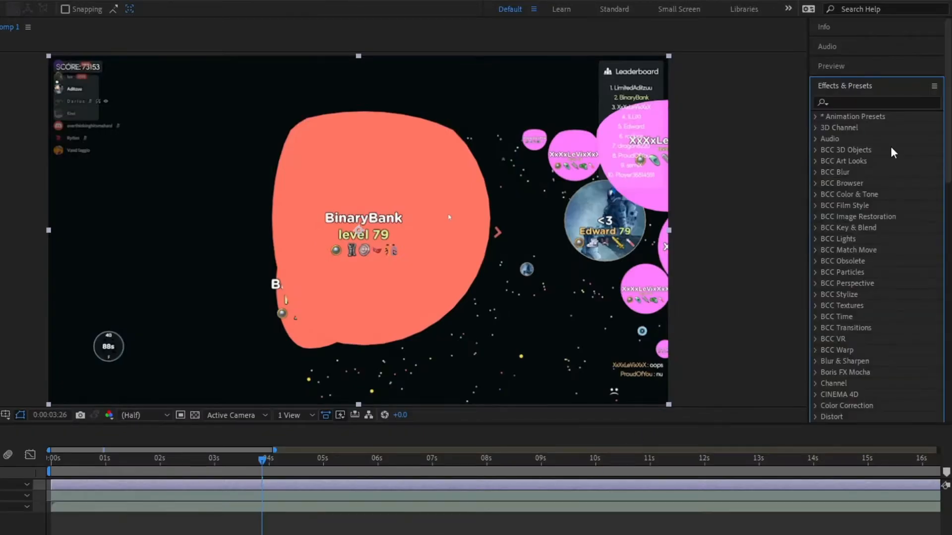
{"action": "left_click", "coordinate": [860, 101]}
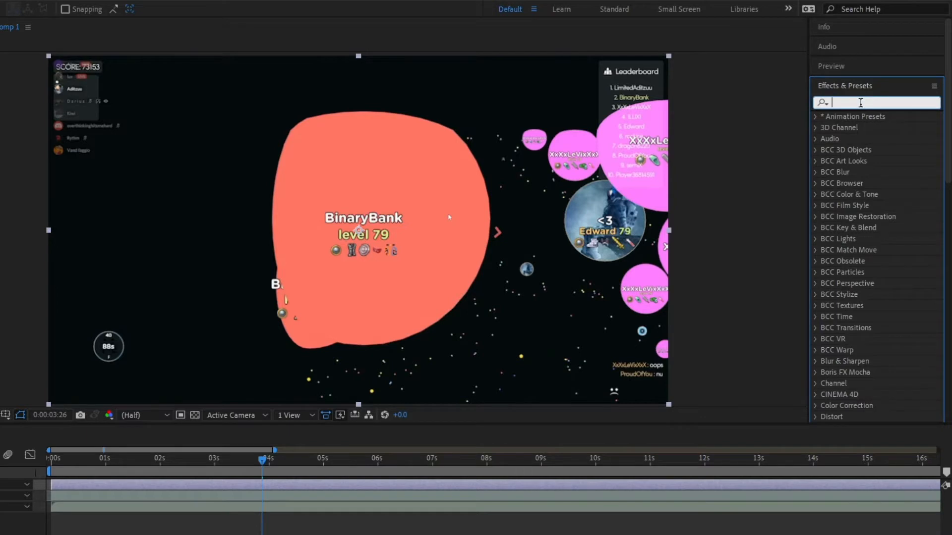
{"action": "type", "text": "looks"}
{"action": "left_click_drag", "start_coordinate": [875, 127], "coordinate": [283, 313]}
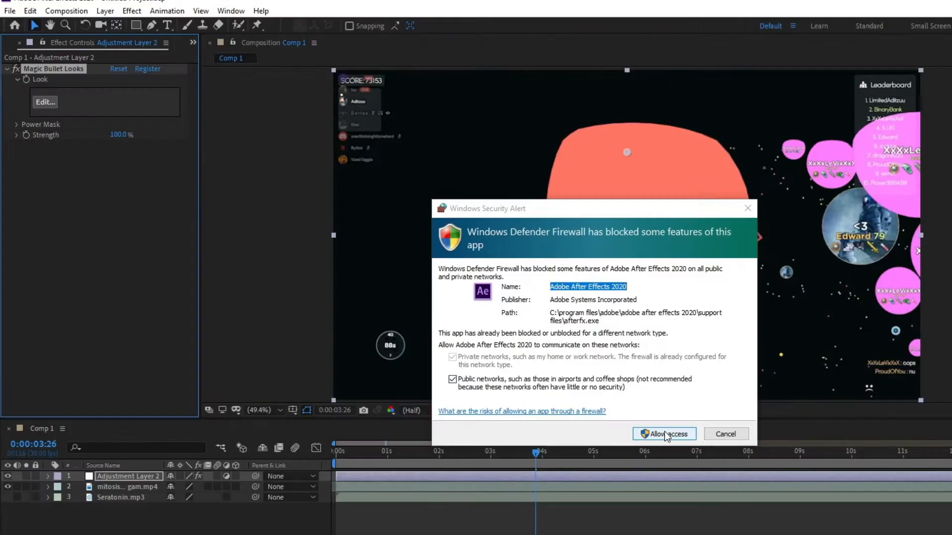
{"action": "left_click", "coordinate": [399, 440]}
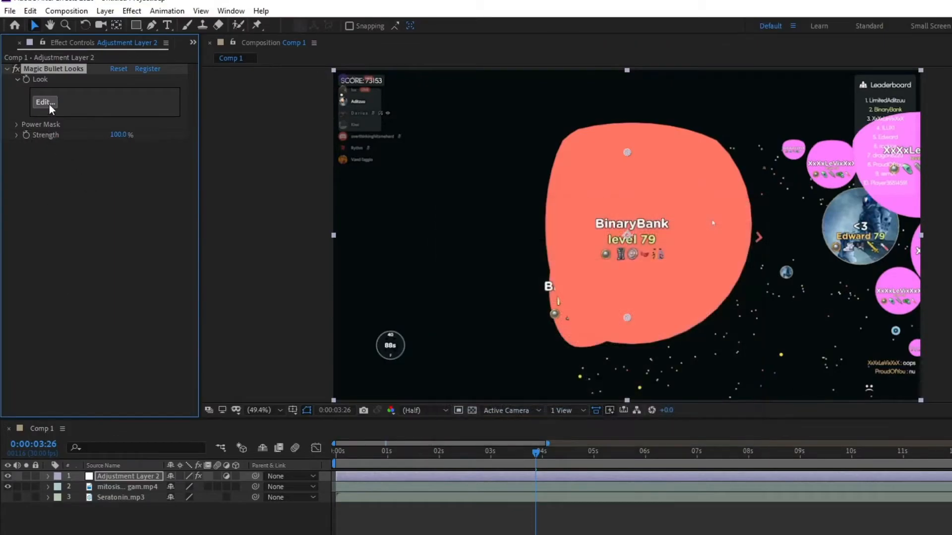
Step: Open the Magic Bullet Looks editor, browse its Subject tools, and leave the editor without saving a look
{"action": "left_click", "coordinate": [49, 103]}
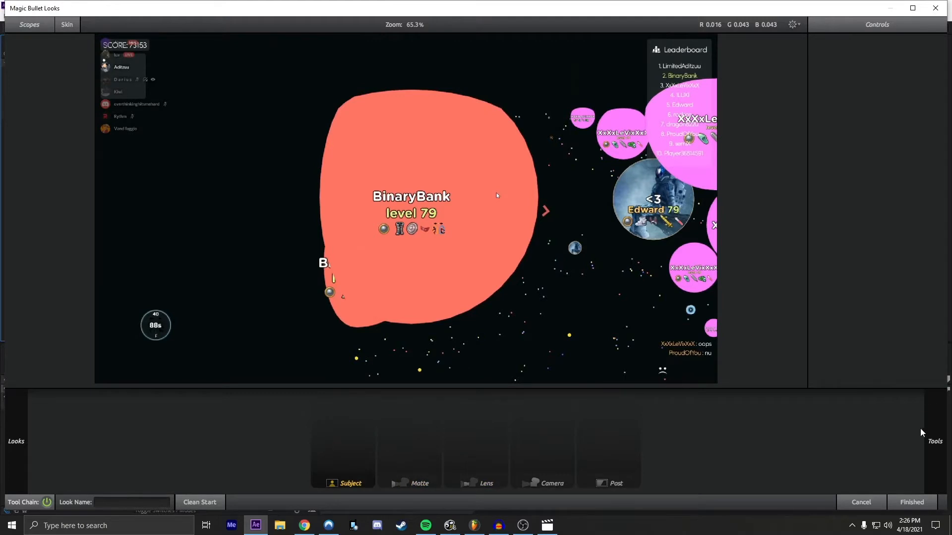
{"action": "mouse_move", "coordinate": [937, 426]}
{"action": "scroll", "coordinate": [794, 323], "scroll_direction": "down", "scroll_amount": 4}
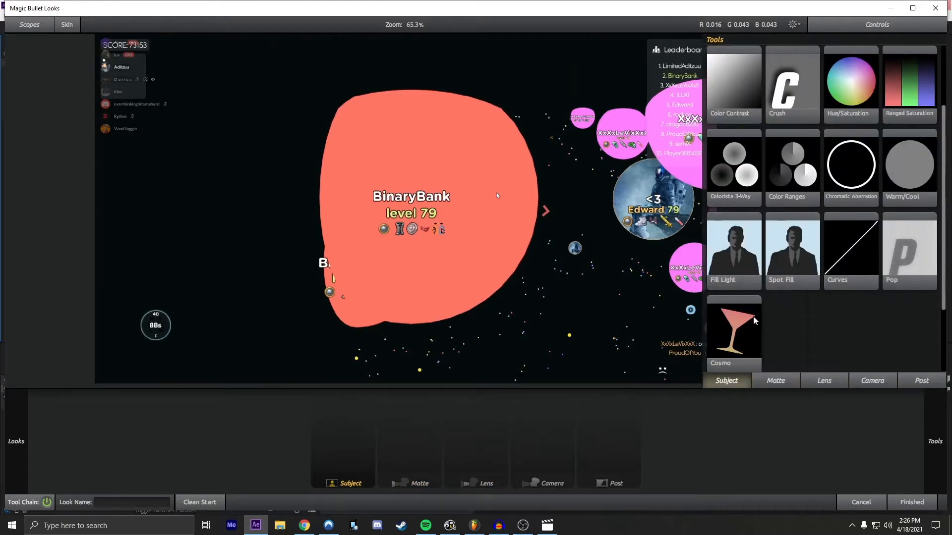
{"action": "scroll", "coordinate": [792, 344], "scroll_direction": "up", "scroll_amount": 4}
{"action": "scroll", "coordinate": [791, 343], "scroll_direction": "down", "scroll_amount": 5}
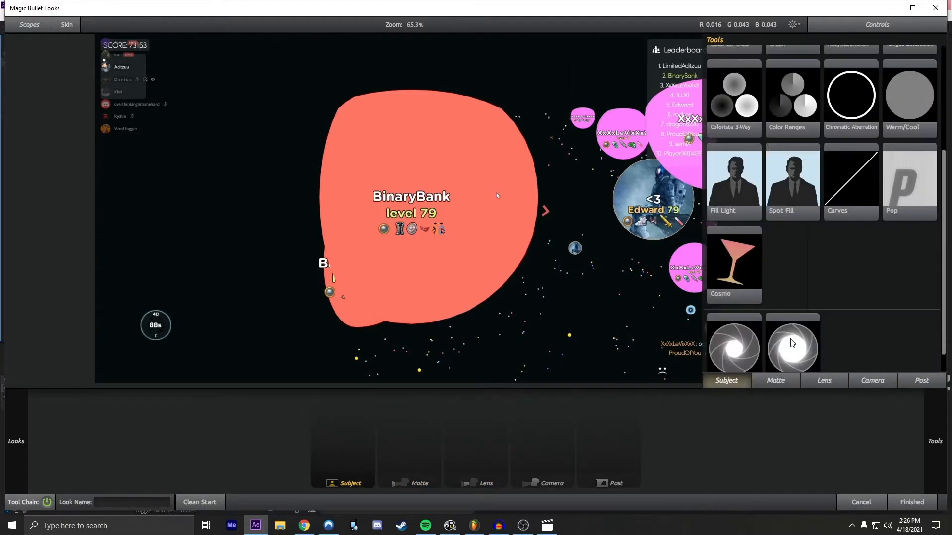
{"action": "left_click", "coordinate": [865, 507]}
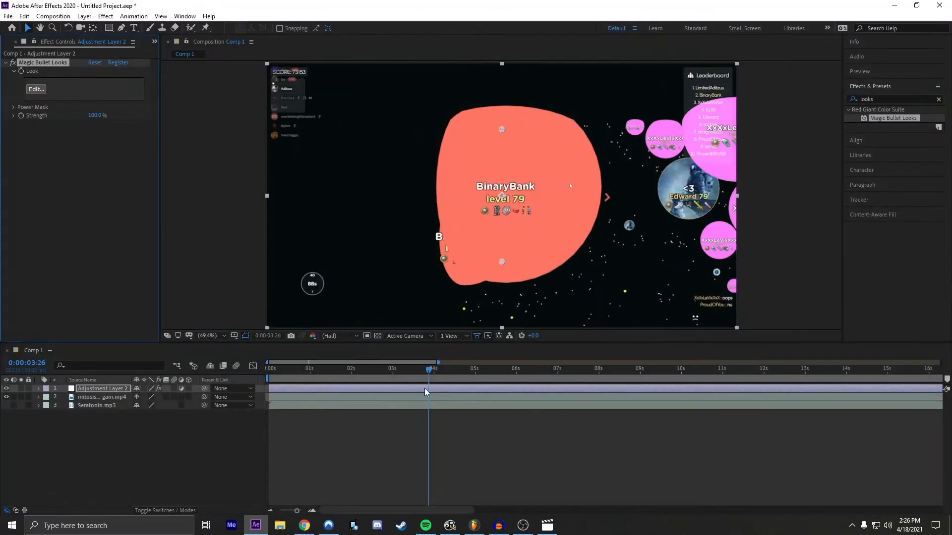
{"action": "left_click", "coordinate": [387, 481]}
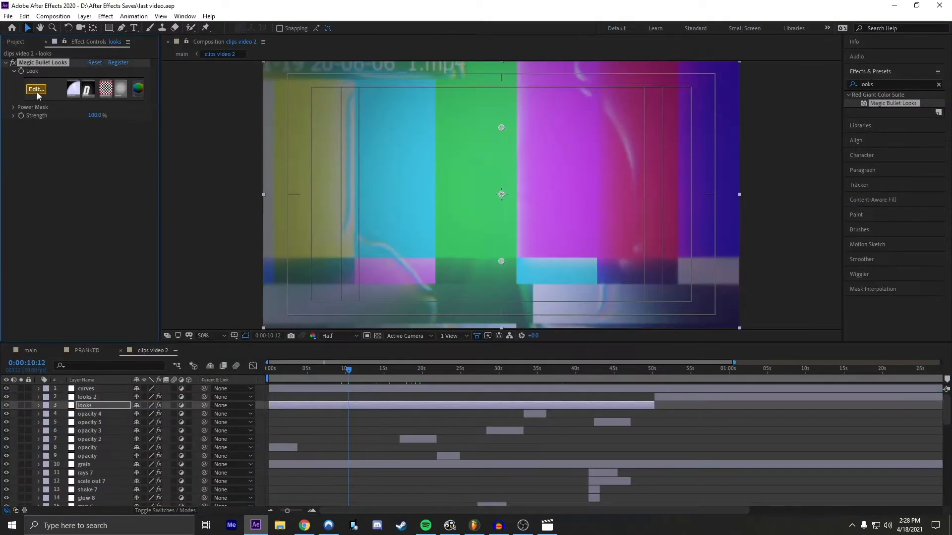
Step: Open the Magic Bullet Looks editor for the adjustment layer and compare the settings of the Color Filter and Diffusion tools
{"action": "left_click", "coordinate": [38, 97]}
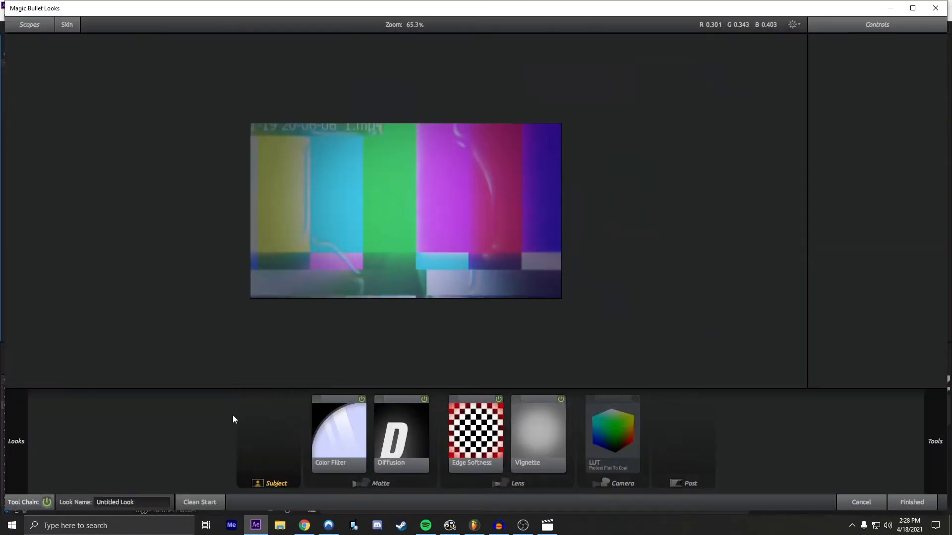
{"action": "left_click", "coordinate": [364, 424]}
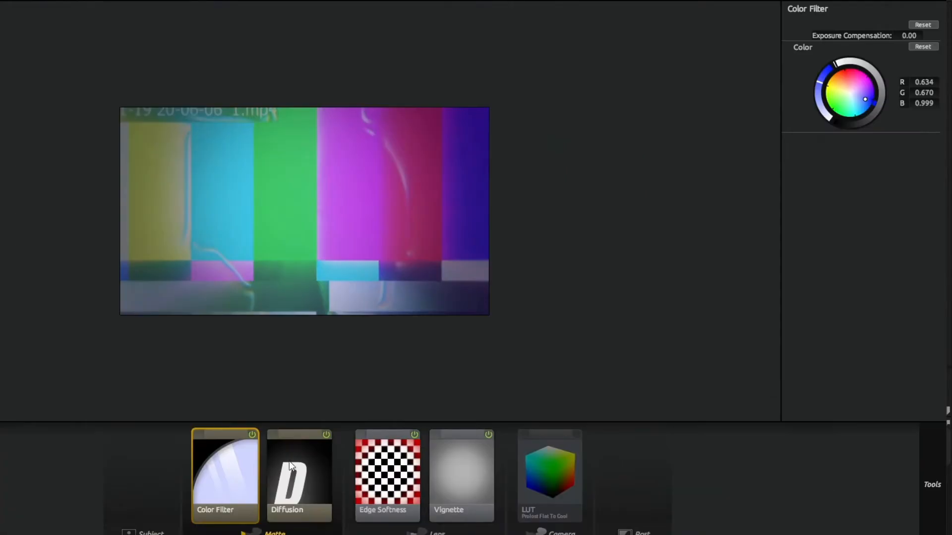
{"action": "left_click", "coordinate": [292, 460]}
{"action": "left_click", "coordinate": [239, 468]}
{"action": "left_click", "coordinate": [293, 468]}
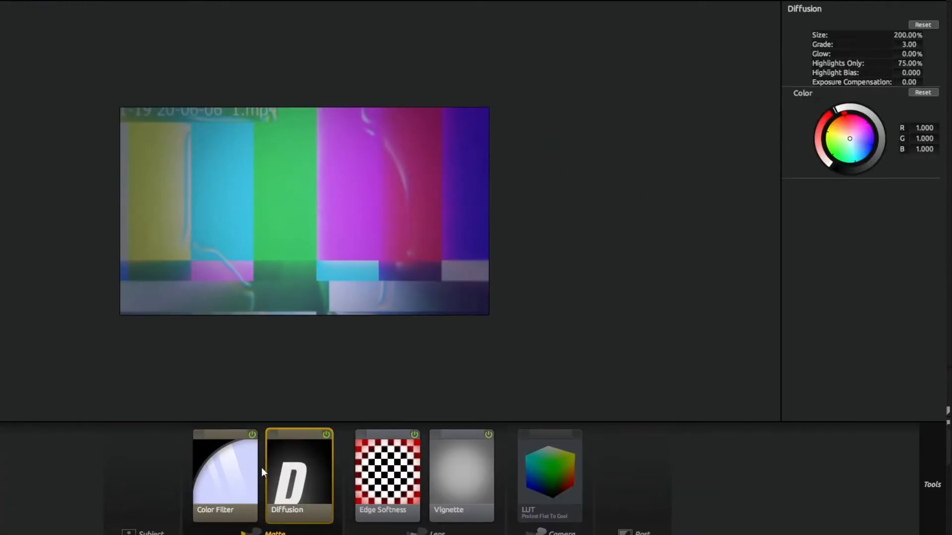
{"action": "left_click", "coordinate": [235, 469]}
{"action": "left_click", "coordinate": [318, 477]}
{"action": "left_click", "coordinate": [219, 473]}
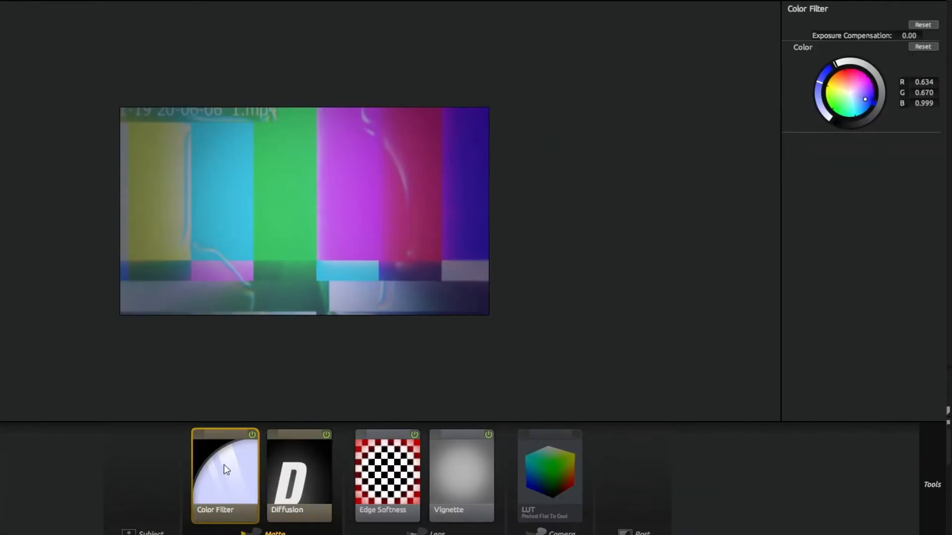
{"action": "left_click", "coordinate": [292, 468]}
{"action": "left_click", "coordinate": [204, 471]}
{"action": "left_click", "coordinate": [279, 484]}
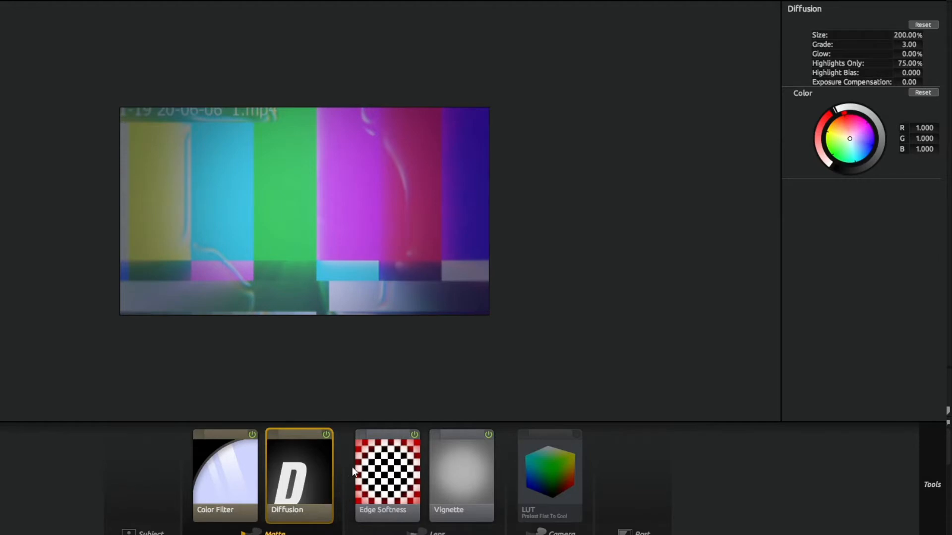
Step: Examine the Edge Softness and Vignette settings in the look's Lens section
{"action": "scroll", "coordinate": [293, 344], "scroll_direction": "up", "scroll_amount": 2}
{"action": "scroll", "coordinate": [282, 322], "scroll_direction": "down", "scroll_amount": 2}
{"action": "scroll", "coordinate": [293, 302], "scroll_direction": "up", "scroll_amount": 3}
{"action": "scroll", "coordinate": [369, 303], "scroll_direction": "down", "scroll_amount": 3}
{"action": "scroll", "coordinate": [306, 325], "scroll_direction": "down", "scroll_amount": 2}
{"action": "scroll", "coordinate": [313, 312], "scroll_direction": "up", "scroll_amount": 3}
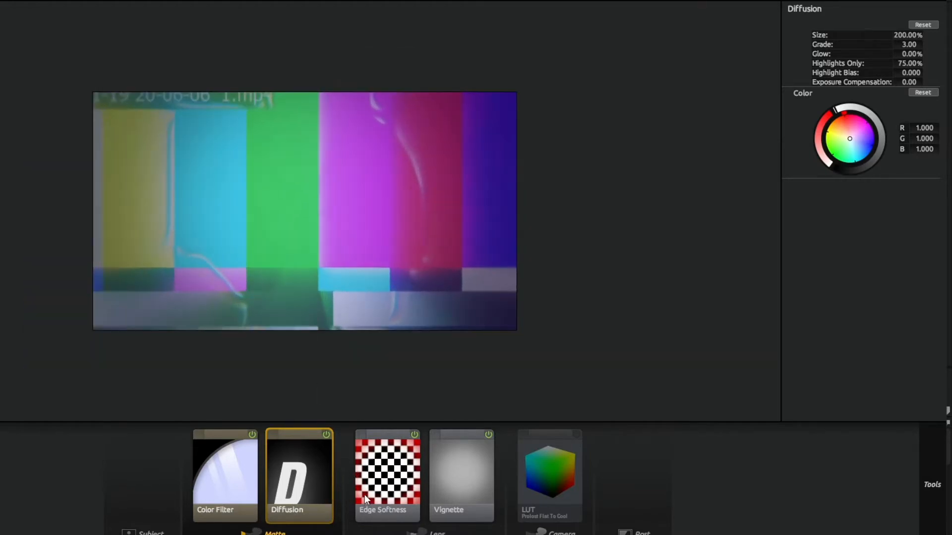
{"action": "left_click", "coordinate": [387, 491]}
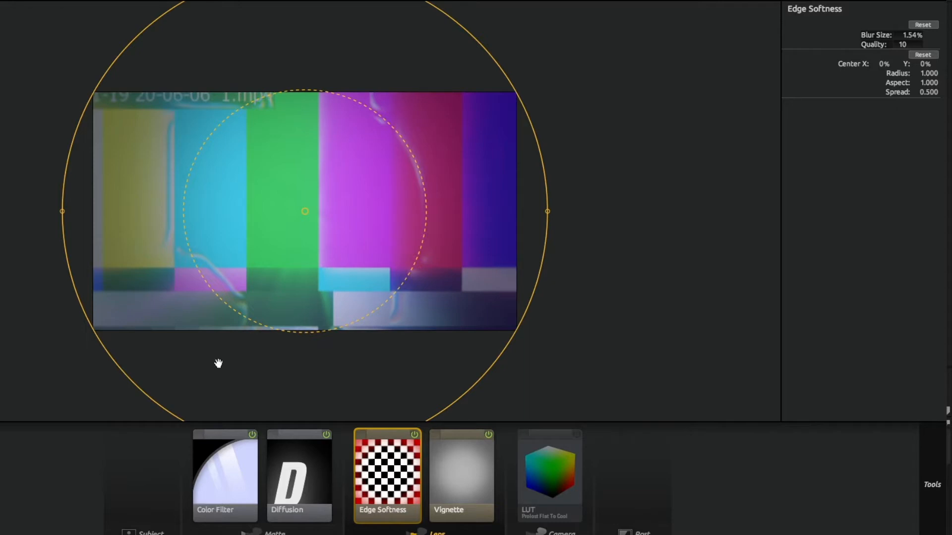
{"action": "left_click", "coordinate": [450, 462]}
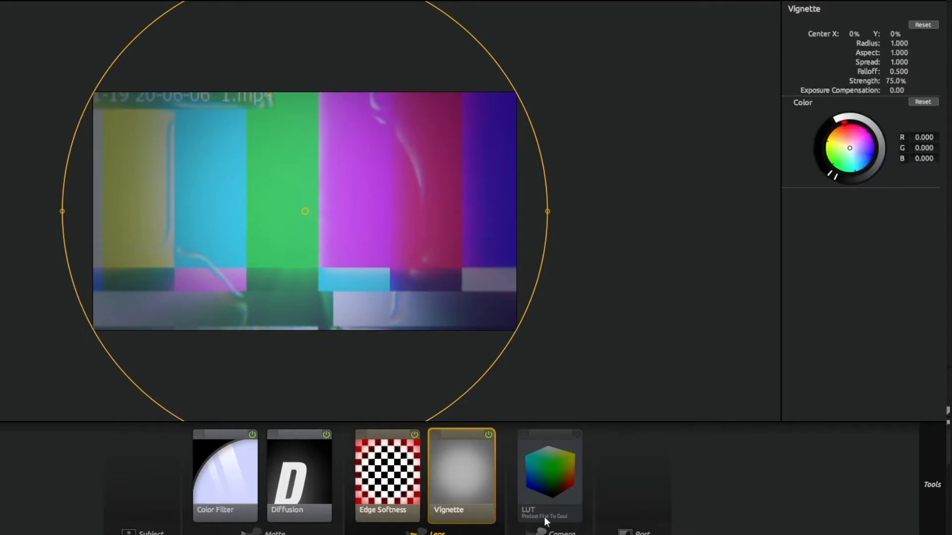
Step: Toggle the Camera section's LUT tool repeatedly to compare the preview with and without it
{"action": "left_click", "coordinate": [541, 461]}
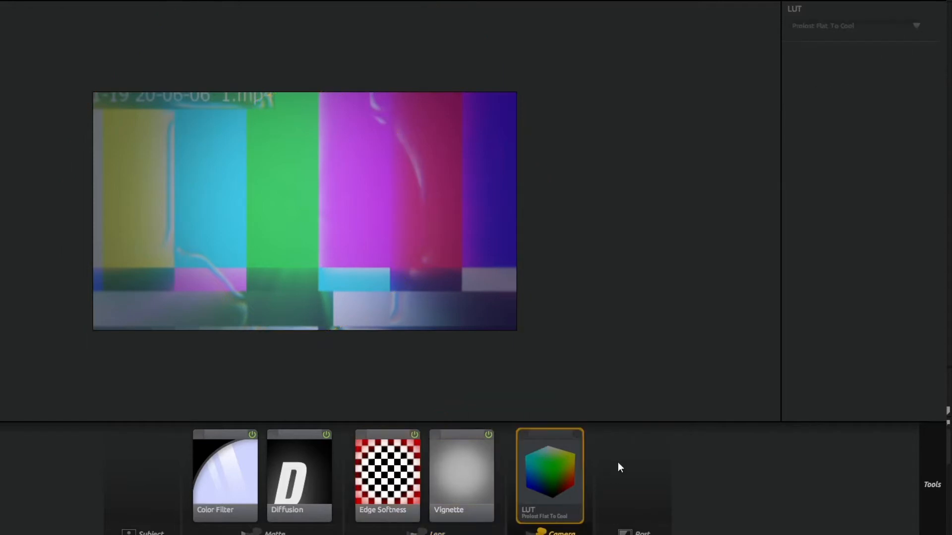
{"action": "left_click", "coordinate": [578, 435]}
{"action": "left_click", "coordinate": [578, 435]}
{"action": "left_click", "coordinate": [577, 435]}
{"action": "left_click", "coordinate": [578, 435]}
{"action": "left_click", "coordinate": [577, 435]}
{"action": "left_click", "coordinate": [578, 434]}
{"action": "left_click", "coordinate": [614, 466]}
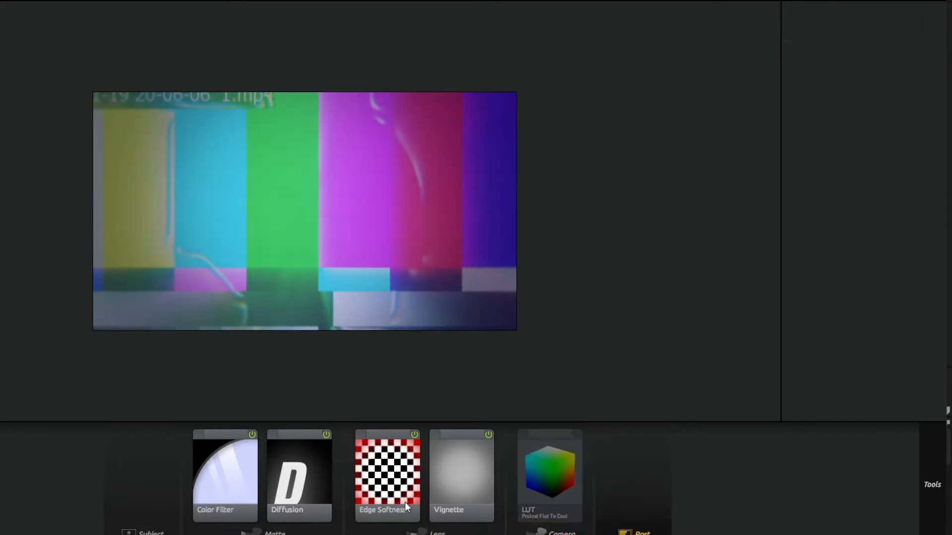
Step: Review the Color Filter, Diffusion, Edge Softness, Vignette and LUT tools once more and apply the finished look
{"action": "left_click", "coordinate": [402, 502]}
{"action": "left_click", "coordinate": [230, 499]}
{"action": "left_click", "coordinate": [299, 497]}
{"action": "left_click", "coordinate": [392, 496]}
{"action": "left_click", "coordinate": [464, 495]}
{"action": "left_click", "coordinate": [542, 497]}
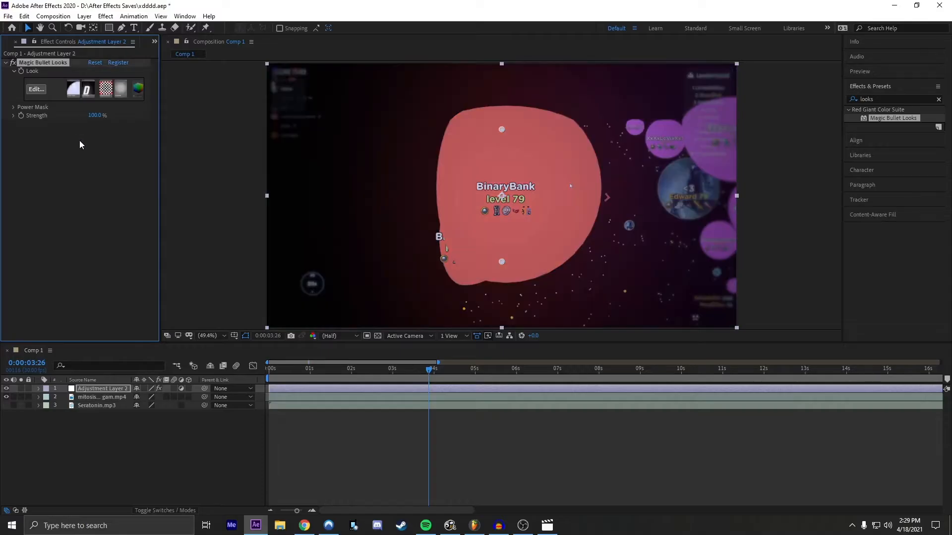
Step: Scrub the graded footage around the three-second mark to find the moment for the next effects
{"action": "left_click", "coordinate": [377, 370]}
{"action": "left_click_drag", "start_coordinate": [376, 370], "coordinate": [404, 427]}
{"action": "mouse_move", "coordinate": [404, 369]}
{"action": "left_mouse_down"}
{"action": "mouse_move", "coordinate": [373, 377]}
{"action": "mouse_move", "coordinate": [400, 378]}
{"action": "mouse_move", "coordinate": [390, 379]}
{"action": "left_mouse_up"}
{"action": "left_click", "coordinate": [381, 389]}
{"action": "left_click", "coordinate": [402, 442]}
{"action": "left_click", "coordinate": [400, 396]}
{"action": "left_click", "coordinate": [399, 389]}
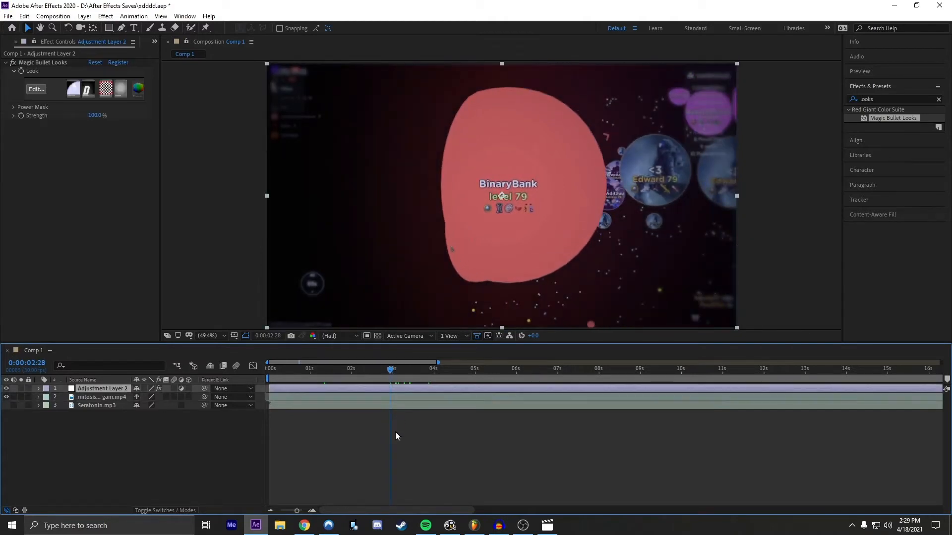
{"action": "left_click", "coordinate": [395, 434]}
{"action": "left_click", "coordinate": [399, 387]}
{"action": "left_click", "coordinate": [387, 440]}
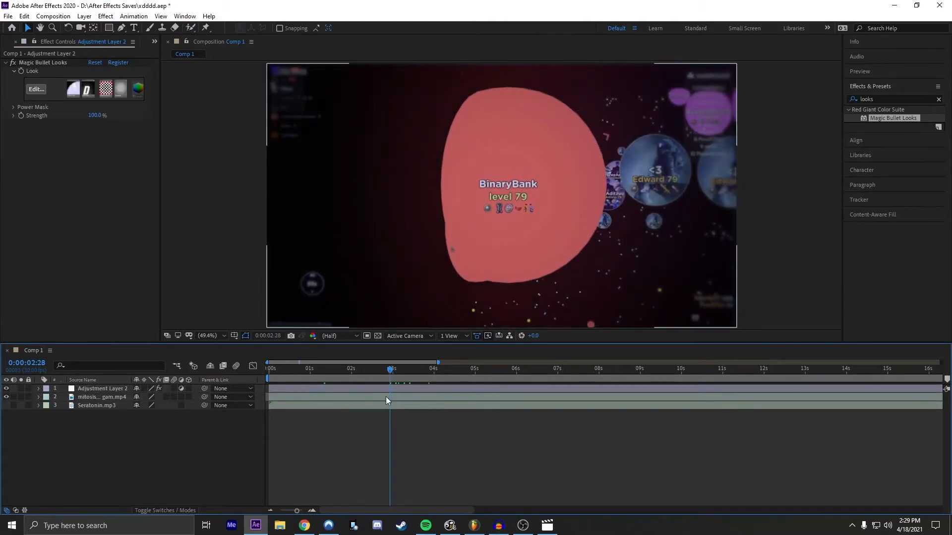
{"action": "left_click_drag", "start_coordinate": [392, 377], "coordinate": [380, 373]}
{"action": "left_click_drag", "start_coordinate": [402, 369], "coordinate": [392, 371]}
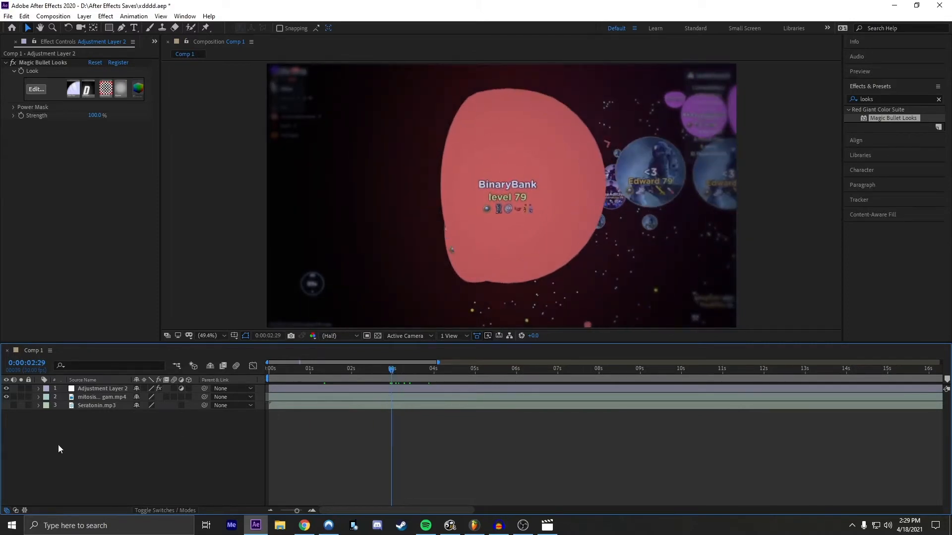
{"action": "left_click", "coordinate": [383, 391]}
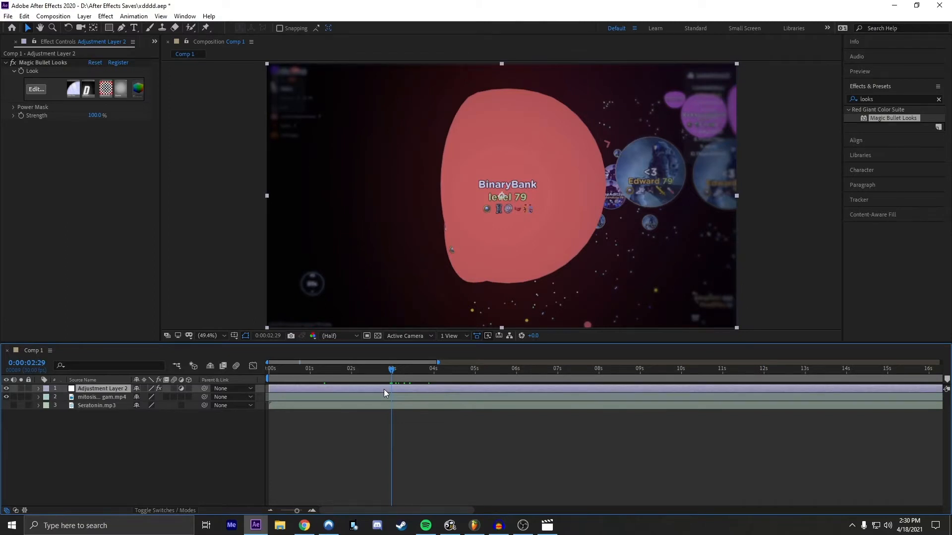
{"action": "left_click", "coordinate": [395, 448]}
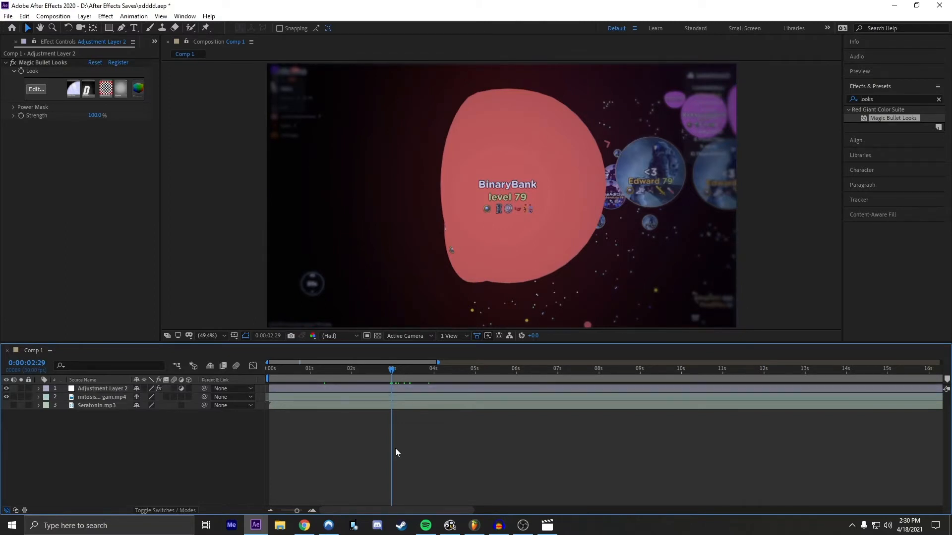
Step: Switch to Chrome and play the YouTube video "Best Pre Splitter On Mitosis The Game?" as an editing reference
{"action": "left_click", "coordinate": [304, 526]}
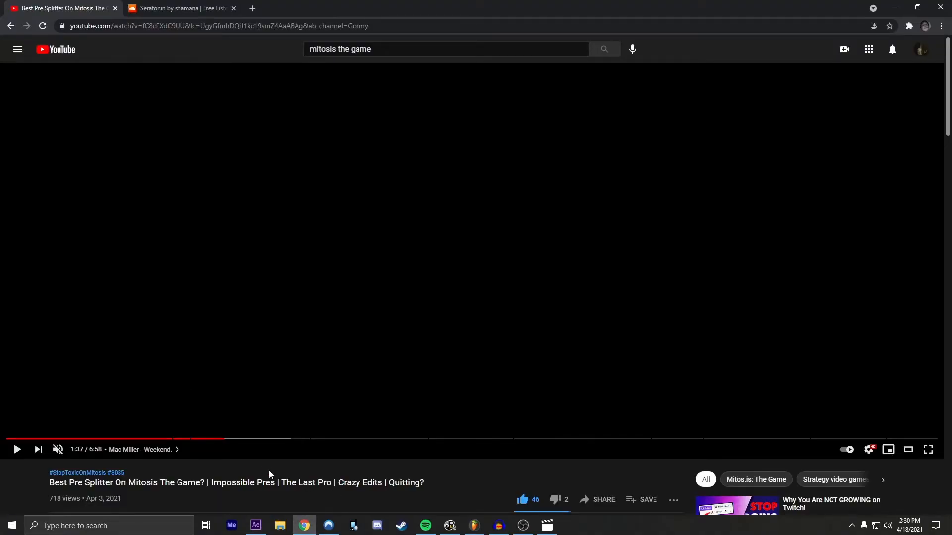
{"action": "left_click", "coordinate": [18, 450]}
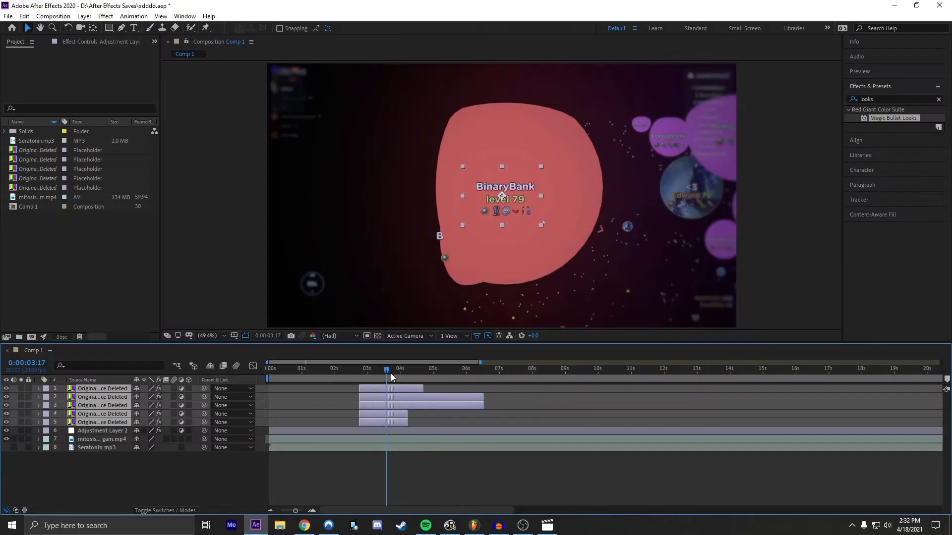
Step: Shift the five Original Source Deleted layers slightly later in the timeline and inspect their S_Glow and S_Shake settings
{"action": "left_click_drag", "start_coordinate": [390, 374], "coordinate": [459, 361]}
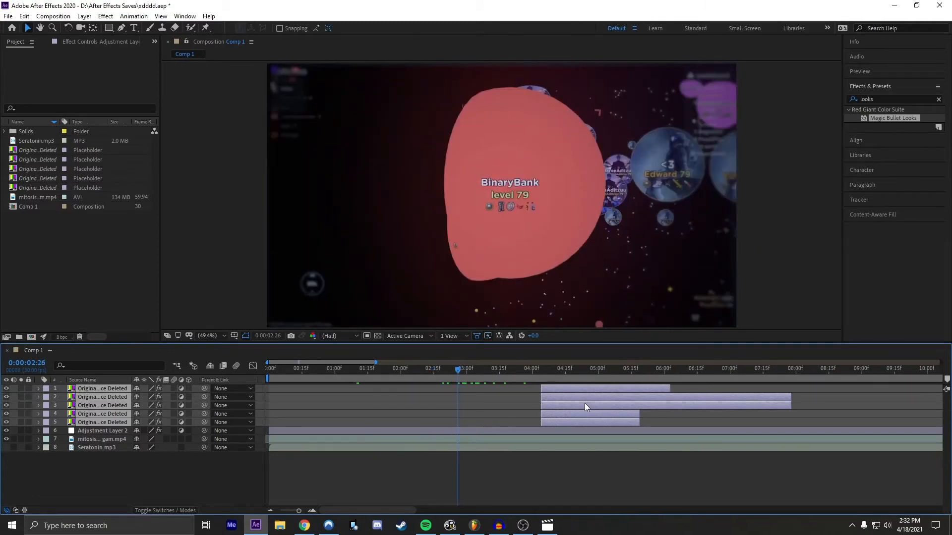
{"action": "left_click_drag", "start_coordinate": [557, 387], "coordinate": [577, 386]}
{"action": "left_click", "coordinate": [110, 390]}
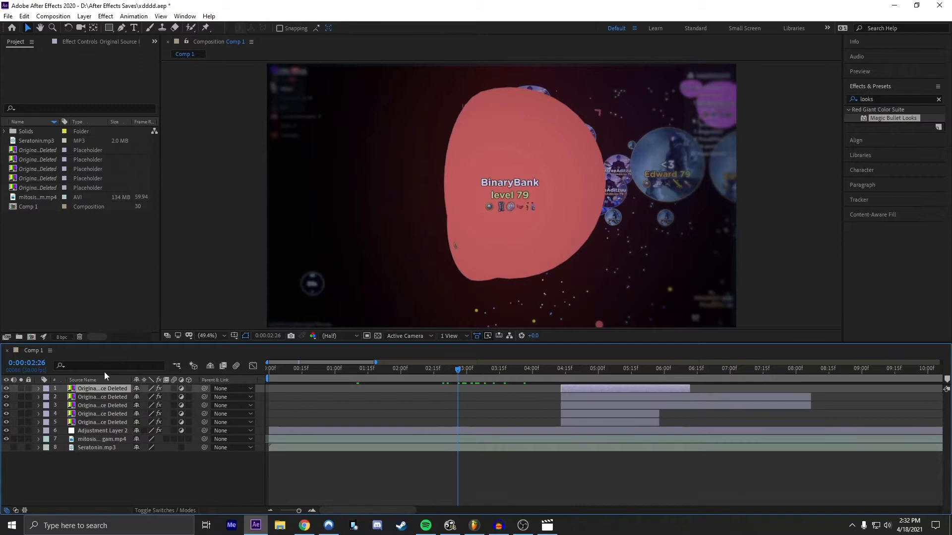
{"action": "left_click", "coordinate": [85, 43]}
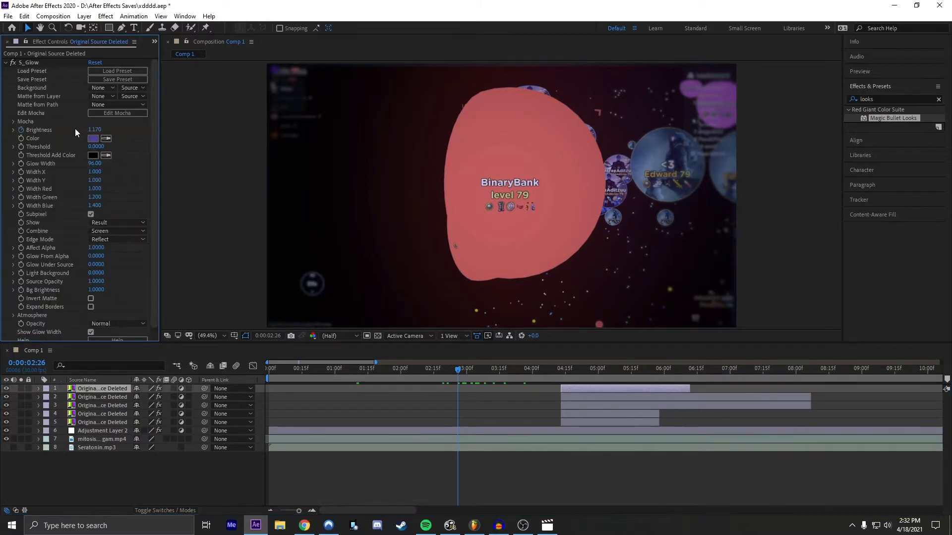
{"action": "left_click", "coordinate": [82, 397]}
{"action": "left_click", "coordinate": [92, 414]}
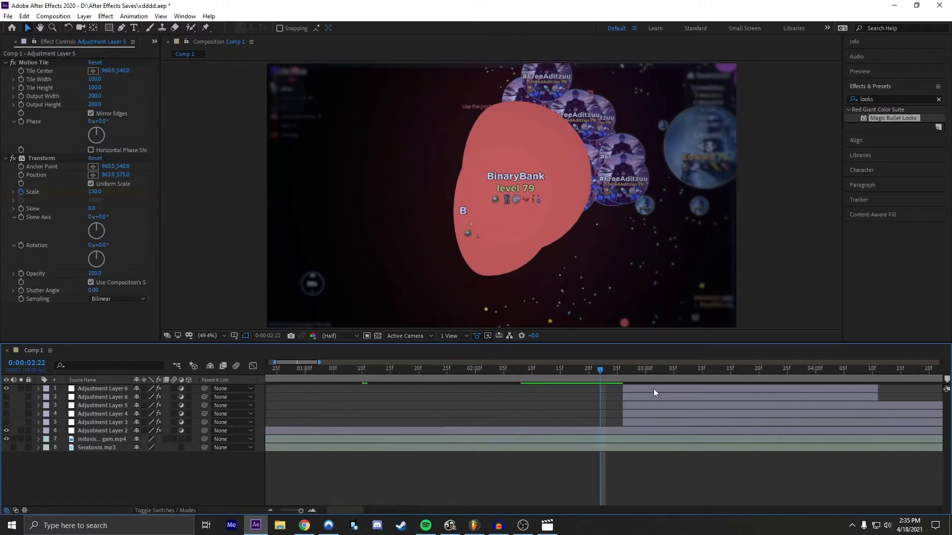
{"action": "left_click", "coordinate": [653, 391]}
Step: Reveal the top Adjustment Layer 6's keyframes and reduce its S_Glow Brightness animation to one keyframe at 0:00:02:26
{"action": "left_click_drag", "start_coordinate": [605, 364], "coordinate": [624, 372]}
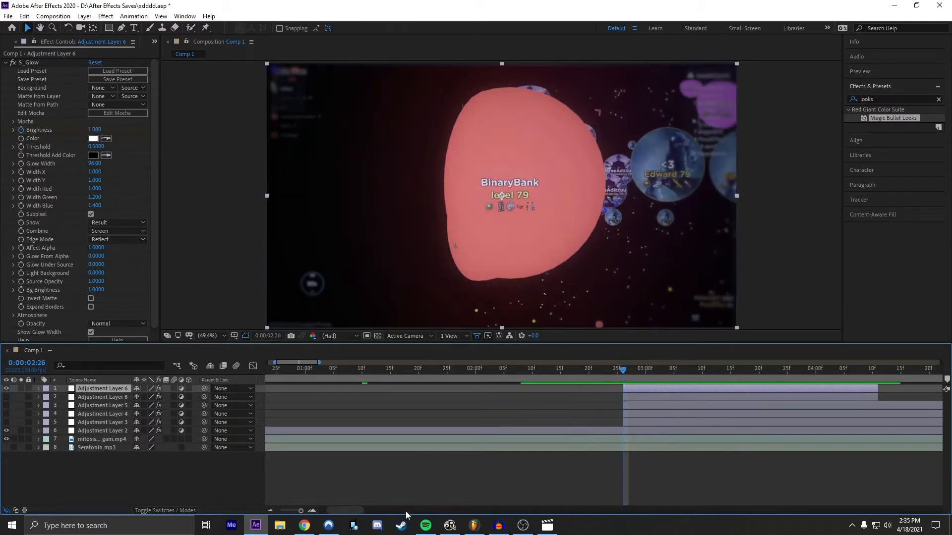
{"action": "scroll", "coordinate": [437, 456], "scroll_direction": "right", "scroll_amount": 5}
{"action": "key", "text": "u"}
{"action": "left_click", "coordinate": [449, 495]}
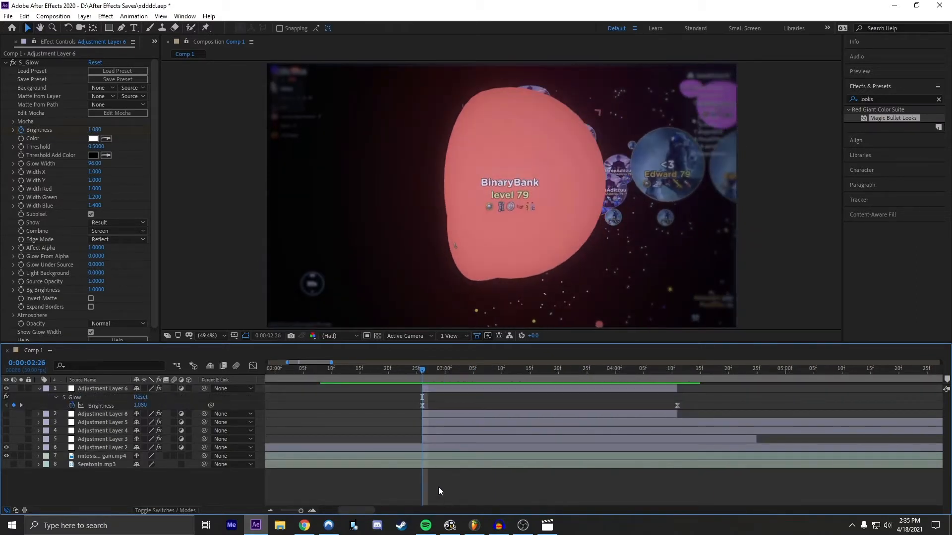
{"action": "left_click", "coordinate": [463, 386]}
{"action": "left_click", "coordinate": [452, 400]}
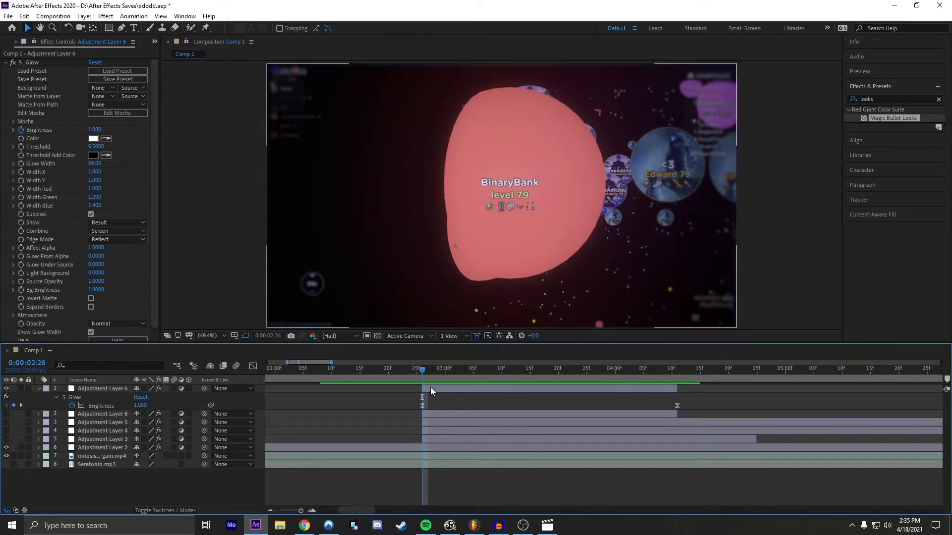
{"action": "left_click", "coordinate": [430, 387]}
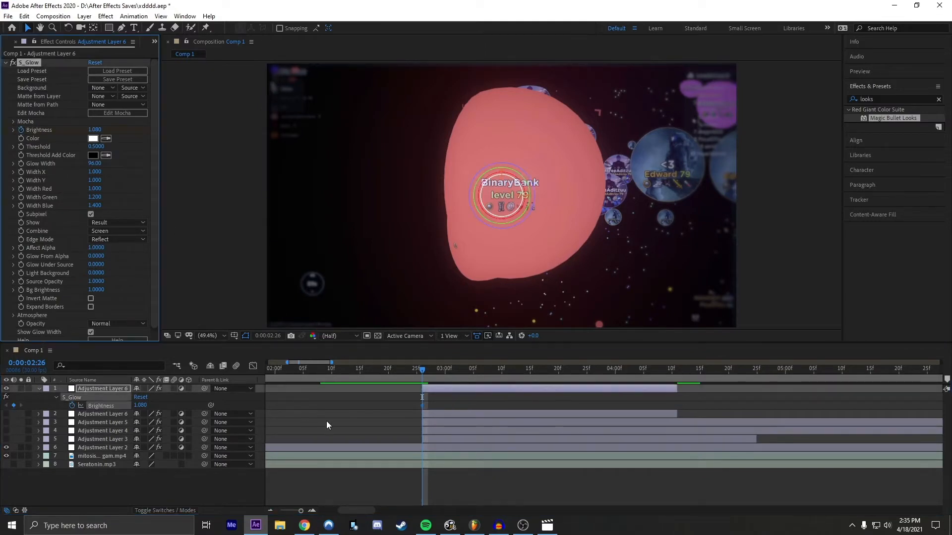
{"action": "left_click", "coordinate": [388, 400]}
{"action": "scroll", "coordinate": [49, 311], "scroll_direction": "down", "scroll_amount": 1}
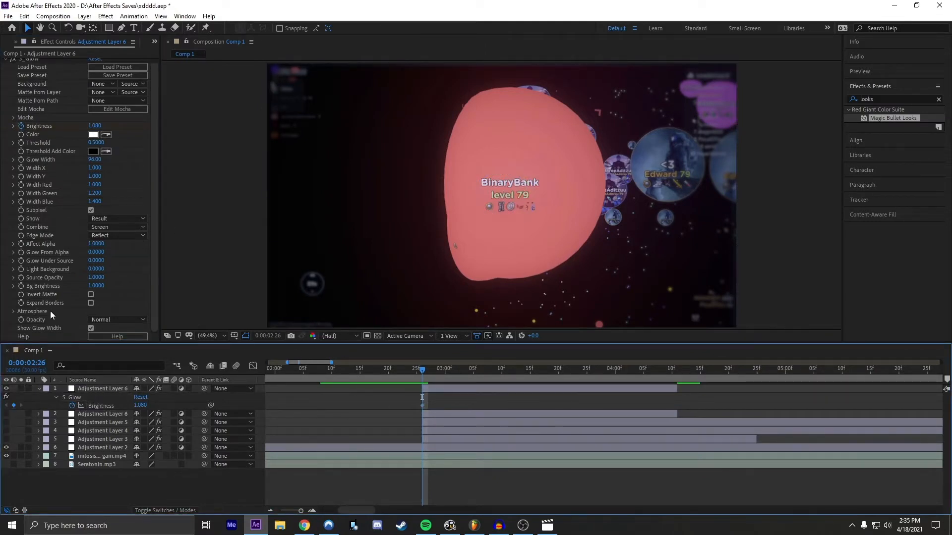
{"action": "scroll", "coordinate": [39, 329], "scroll_direction": "up", "scroll_amount": 1}
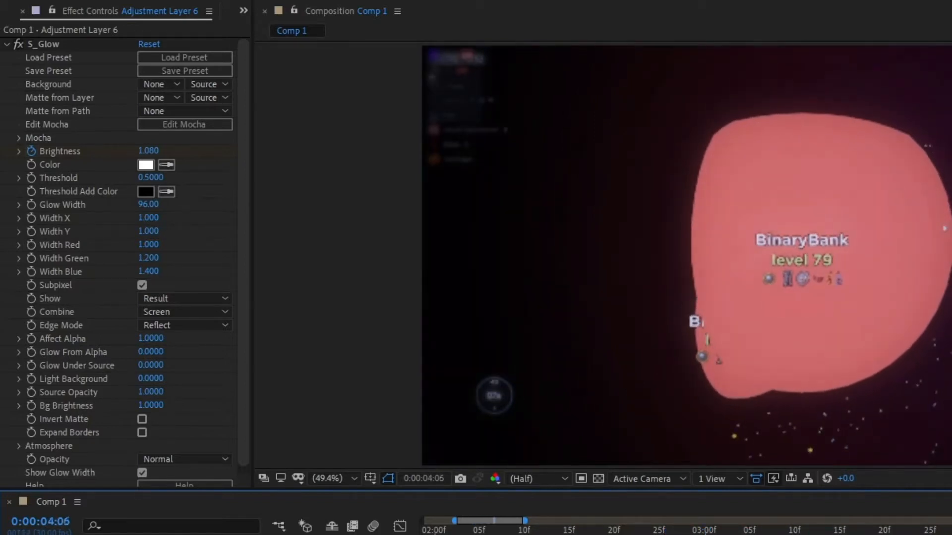
Step: Add an S_Glow Brightness keyframe at the layer's end, 0:00:04:11, and lower its value to 0
{"action": "mouse_move", "coordinate": [672, 369]}
{"action": "left_mouse_down"}
{"action": "mouse_move", "coordinate": [420, 369]}
{"action": "mouse_move", "coordinate": [686, 366]}
{"action": "mouse_move", "coordinate": [664, 361]}
{"action": "left_mouse_up"}
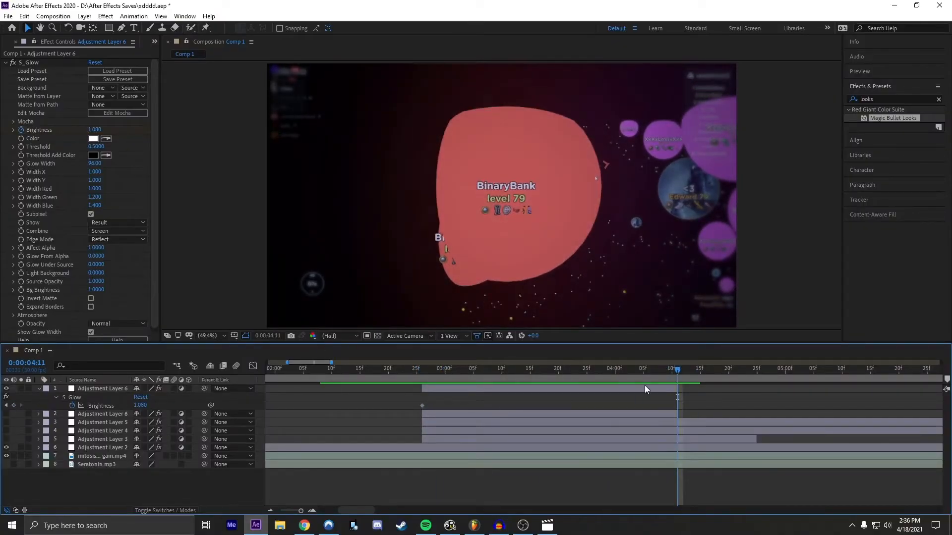
{"action": "left_click_drag", "start_coordinate": [677, 370], "coordinate": [677, 368]}
{"action": "left_click", "coordinate": [14, 405]}
{"action": "left_click", "coordinate": [173, 407]}
{"action": "left_click_drag", "start_coordinate": [140, 406], "coordinate": [121, 406]}
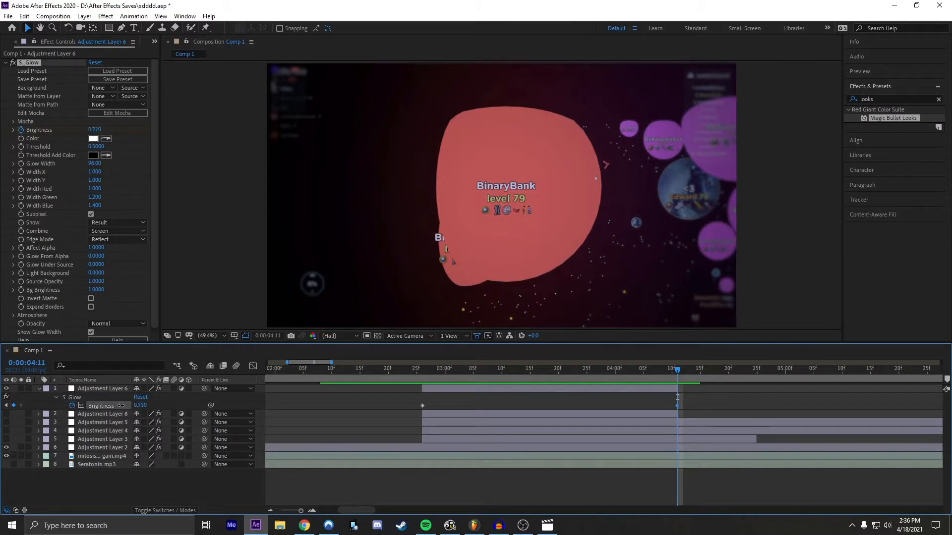
Step: Select both S_Glow Brightness keyframes and apply Easy Ease to them
{"action": "left_click_drag", "start_coordinate": [9, 411], "coordinate": [9, 411]}
{"action": "left_click_drag", "start_coordinate": [690, 407], "coordinate": [402, 406]}
{"action": "left_click_drag", "start_coordinate": [680, 409], "coordinate": [351, 403]}
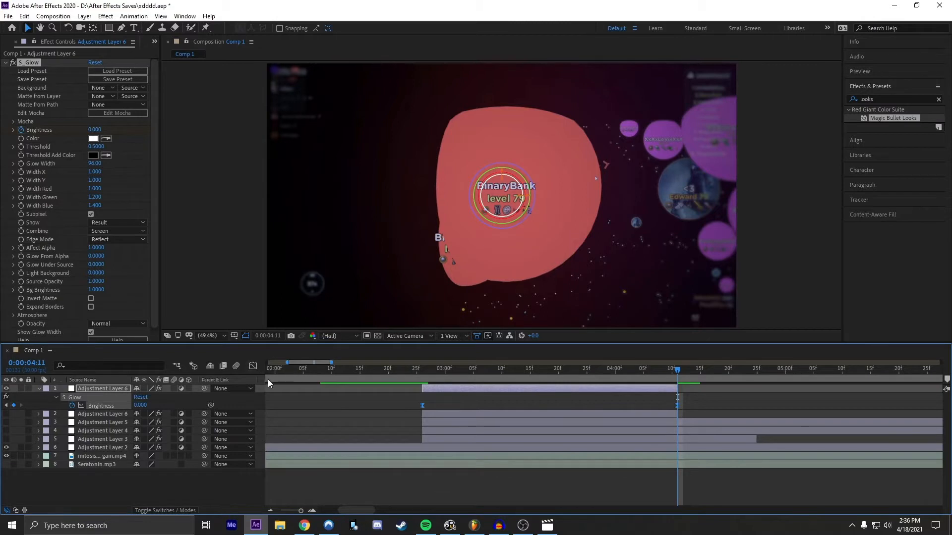
{"action": "left_click_drag", "start_coordinate": [408, 406], "coordinate": [703, 402]}
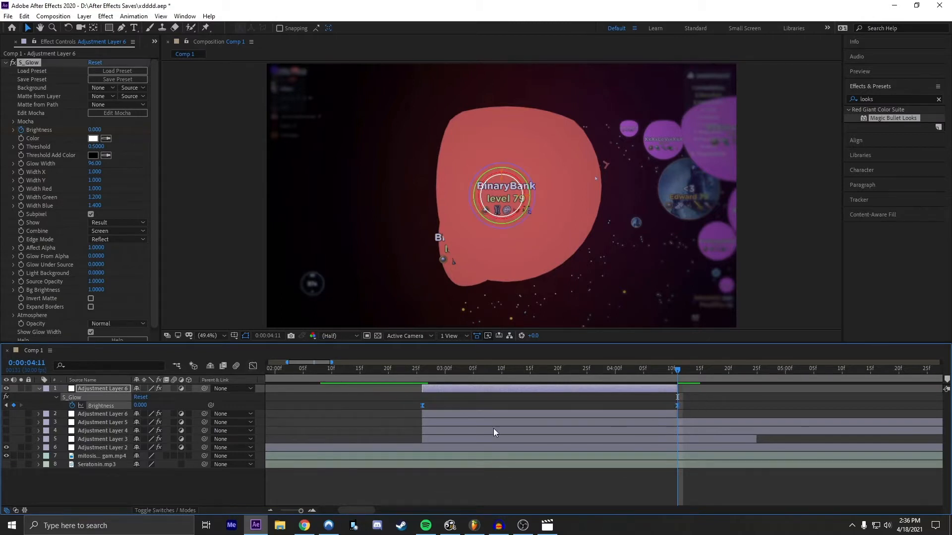
Step: Show the Brightness curve in the Graph Editor and reshape both keyframe handles for a steep initial drop with a long, gradual tail
{"action": "left_click", "coordinate": [252, 365]}
{"action": "left_click_drag", "start_coordinate": [419, 405], "coordinate": [522, 377]}
{"action": "left_click", "coordinate": [253, 366]}
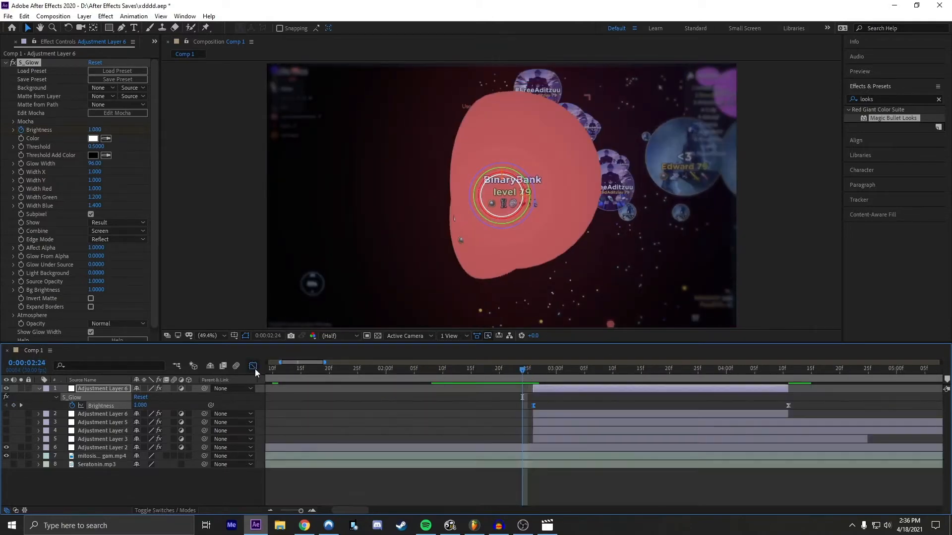
{"action": "left_click", "coordinate": [253, 366]}
{"action": "left_click", "coordinate": [606, 404]}
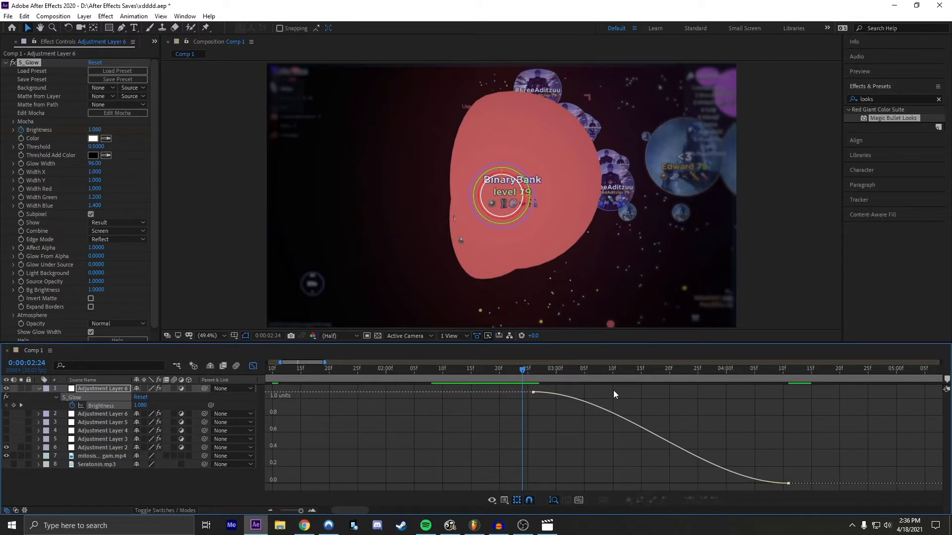
{"action": "left_click", "coordinate": [533, 392]}
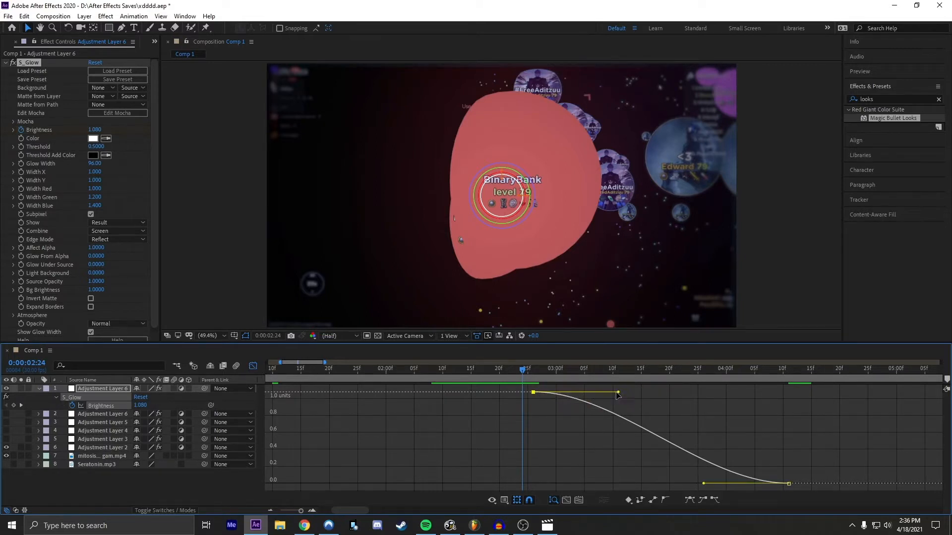
{"action": "left_click_drag", "start_coordinate": [617, 394], "coordinate": [488, 447]}
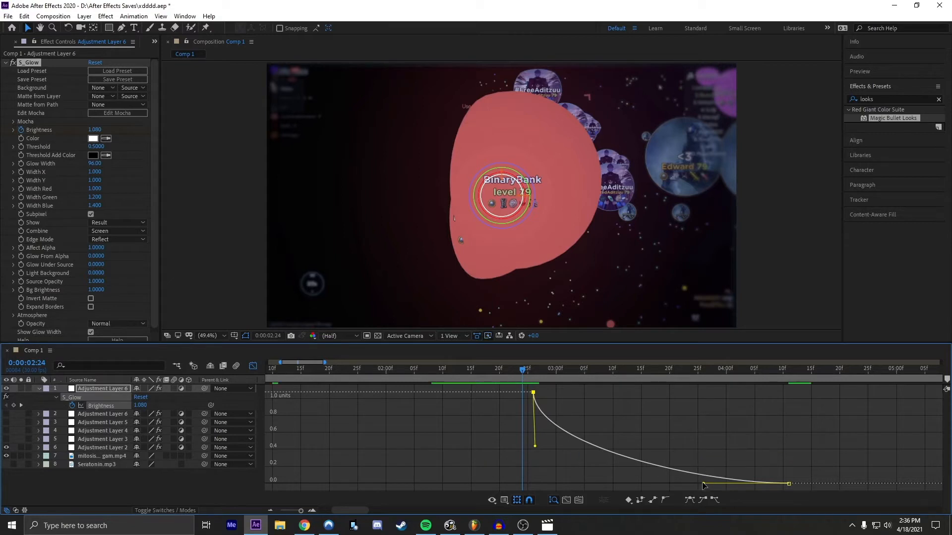
{"action": "left_click_drag", "start_coordinate": [704, 483], "coordinate": [601, 484]}
Step: Preview the glow from 0:00:02:18 and shorten the ending Brightness keyframe's handle to soften the curve
{"action": "mouse_move", "coordinate": [475, 373]}
{"action": "left_mouse_down"}
{"action": "mouse_move", "coordinate": [557, 373]}
{"action": "mouse_move", "coordinate": [486, 380]}
{"action": "left_mouse_up"}
{"action": "key", "text": "space"}
{"action": "key", "text": "space"}
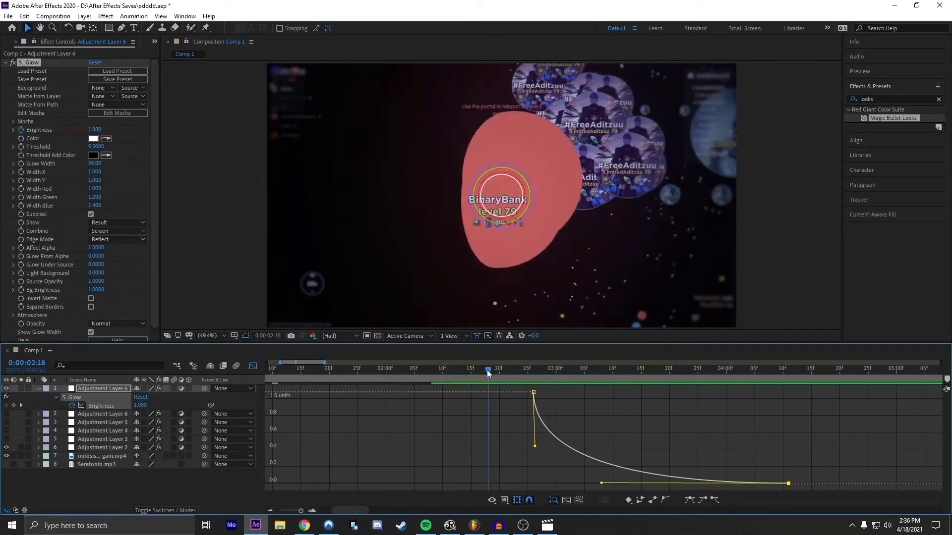
{"action": "key", "text": "space"}
{"action": "key", "text": "space"}
{"action": "left_click_drag", "start_coordinate": [601, 484], "coordinate": [656, 483]}
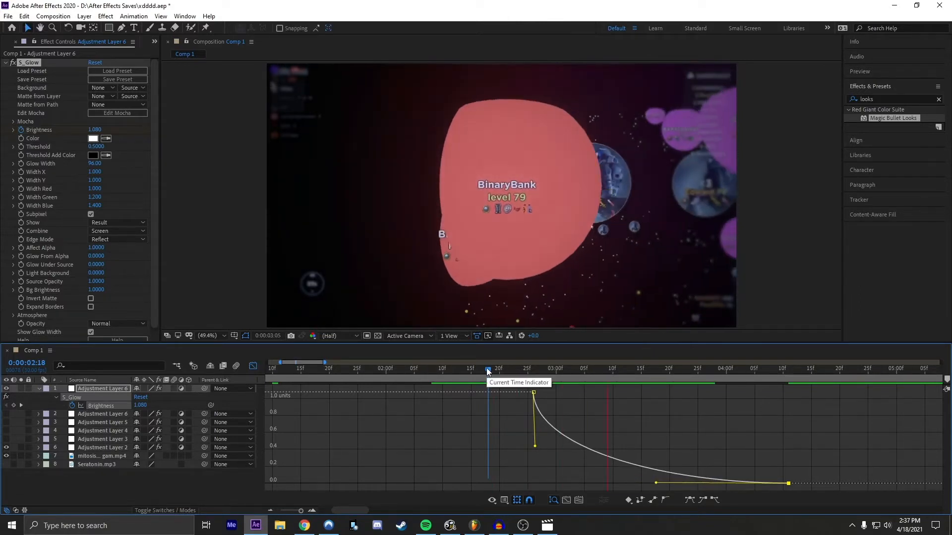
Step: Hide the S_Glow adjustment layer, turn on the S_Shake adjustment layer, and preview the shake from 0:00:02:21
{"action": "left_click_drag", "start_coordinate": [487, 368], "coordinate": [437, 369]}
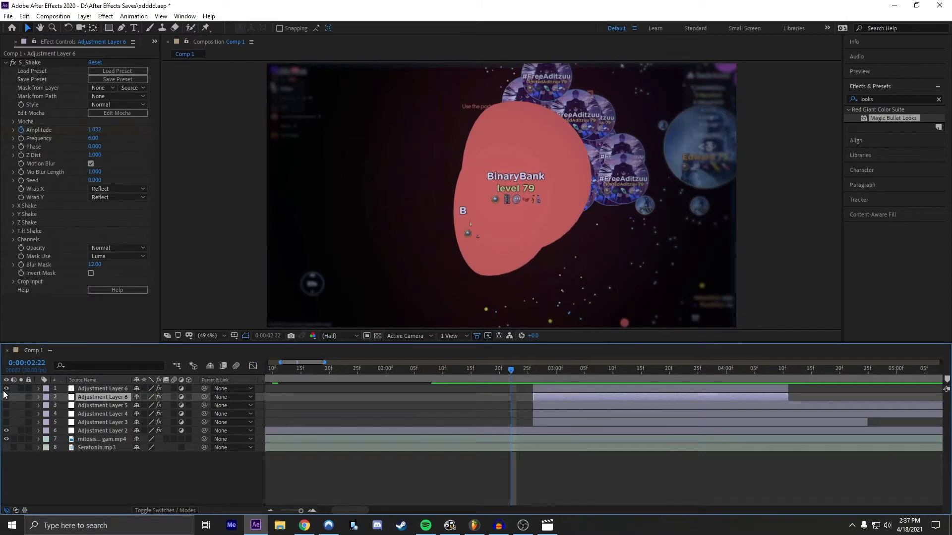
{"action": "left_click", "coordinate": [6, 389]}
{"action": "key", "text": "u"}
{"action": "key", "text": "u"}
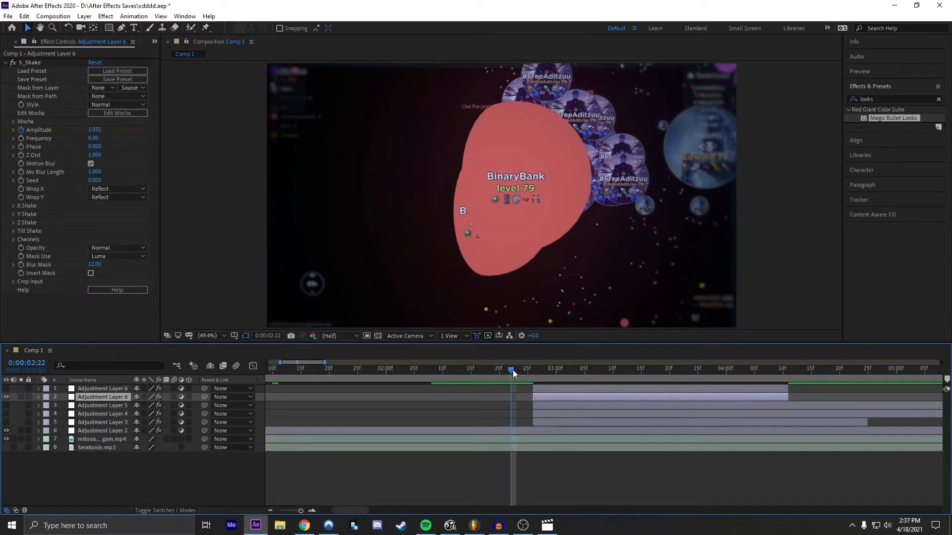
{"action": "mouse_move", "coordinate": [513, 370]}
{"action": "left_mouse_down"}
{"action": "mouse_move", "coordinate": [541, 367]}
{"action": "mouse_move", "coordinate": [476, 394]}
{"action": "mouse_move", "coordinate": [474, 373]}
{"action": "mouse_move", "coordinate": [440, 370]}
{"action": "mouse_move", "coordinate": [499, 370]}
{"action": "mouse_move", "coordinate": [444, 372]}
{"action": "mouse_move", "coordinate": [510, 380]}
{"action": "left_mouse_up"}
{"action": "key", "text": "space"}
{"action": "key", "text": "space"}
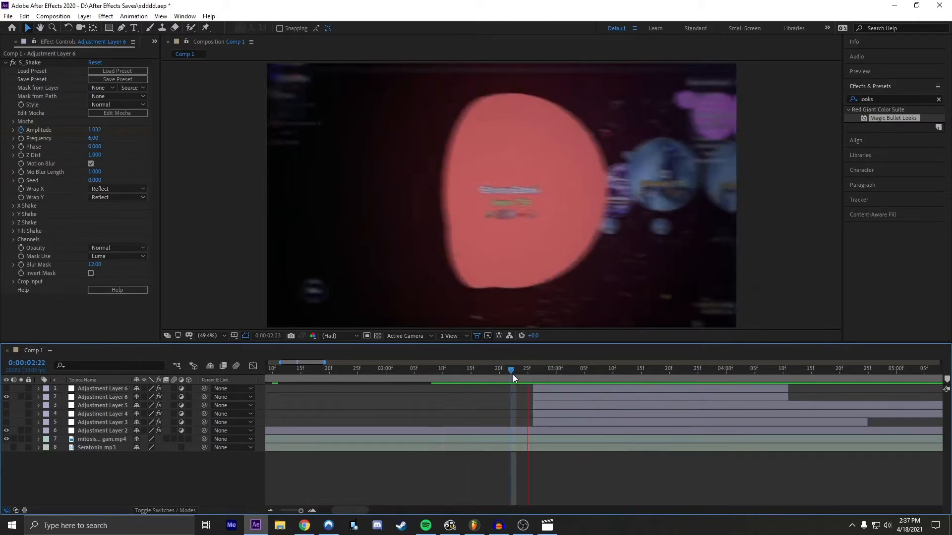
{"action": "left_click", "coordinate": [443, 372]}
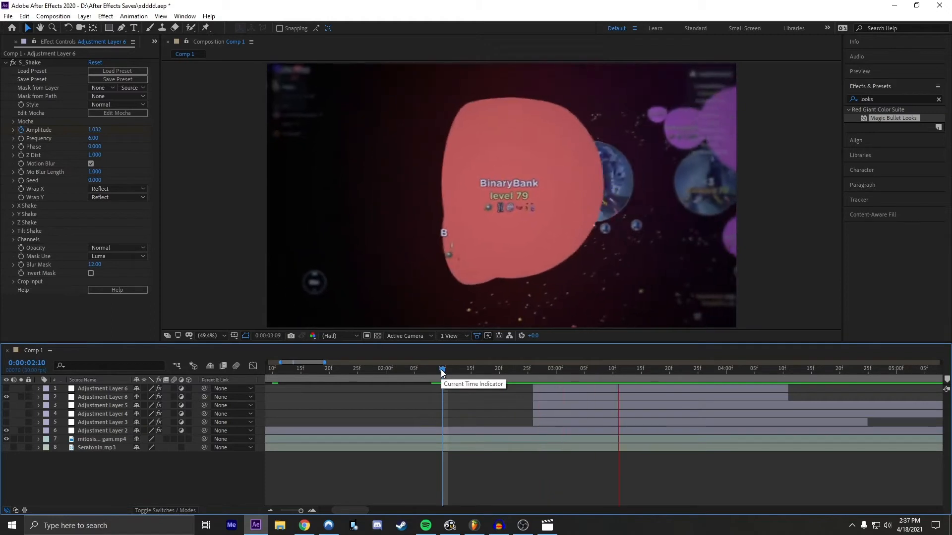
{"action": "left_click_drag", "start_coordinate": [443, 372], "coordinate": [503, 370]}
{"action": "key", "text": "space"}
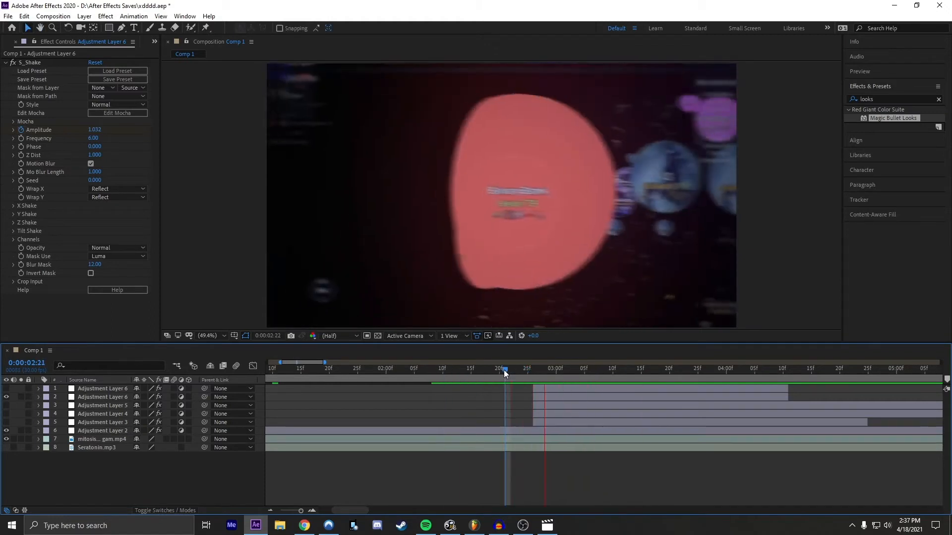
Step: Select the S_Shake adjustment layer, reveal its keyframes, and return the playhead to the layer's start at 0:00:02:26
{"action": "left_click", "coordinate": [271, 510]}
{"action": "mouse_move", "coordinate": [335, 511]}
{"action": "left_mouse_down"}
{"action": "mouse_move", "coordinate": [358, 512]}
{"action": "mouse_move", "coordinate": [342, 510]}
{"action": "left_mouse_up"}
{"action": "key", "text": "space"}
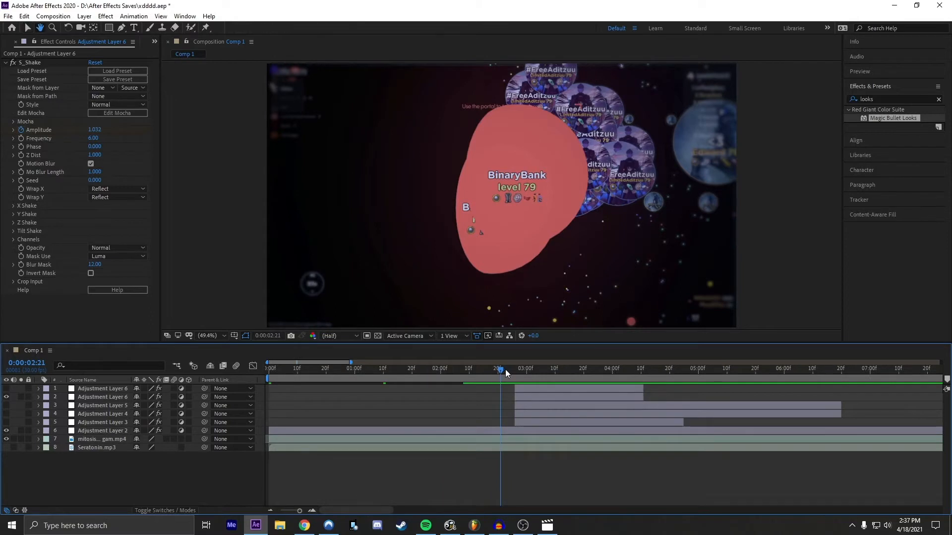
{"action": "left_click_drag", "start_coordinate": [501, 370], "coordinate": [561, 370]}
{"action": "left_click", "coordinate": [530, 399]}
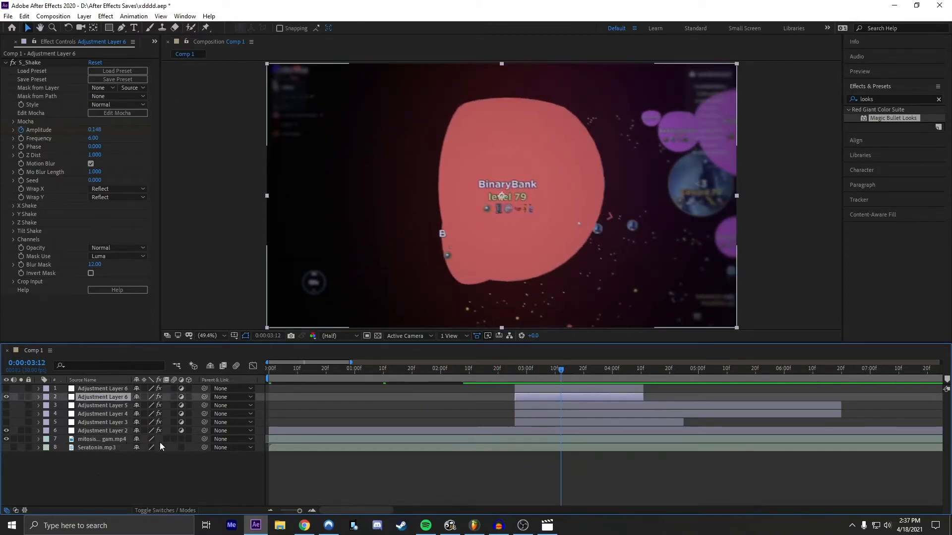
{"action": "key", "text": "u"}
{"action": "left_click_drag", "start_coordinate": [566, 378], "coordinate": [510, 379]}
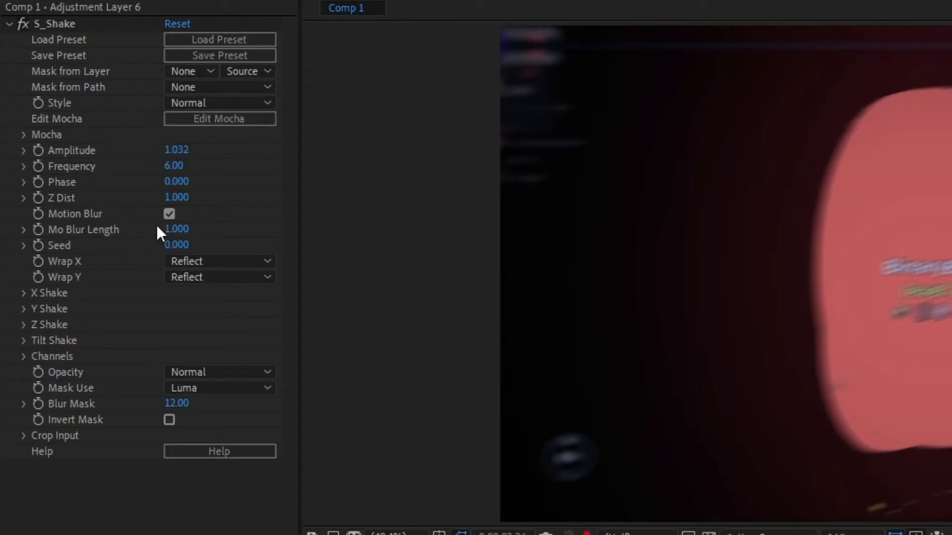
Step: Expand the X Shake and Y Shake groups of S_Shake and examine their amplitude and frequency settings
{"action": "left_click", "coordinate": [24, 293]}
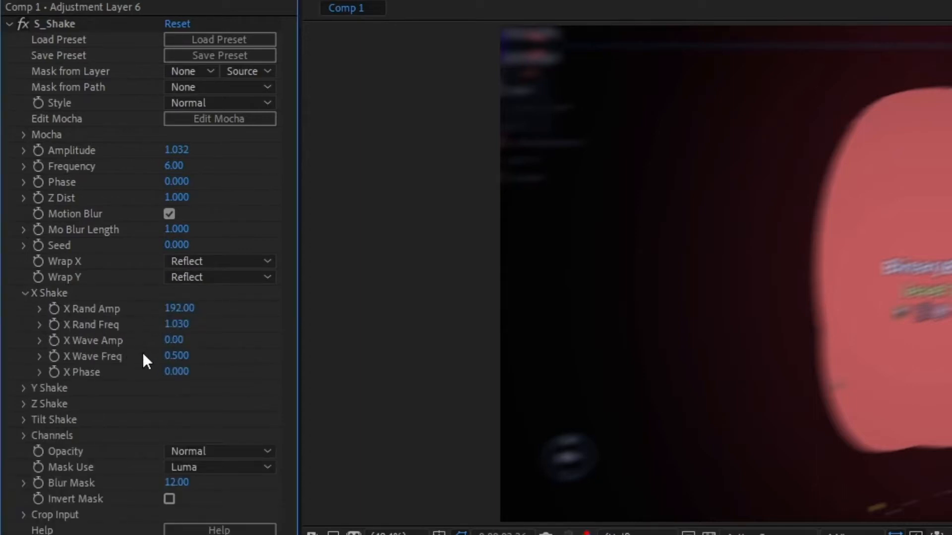
{"action": "left_click", "coordinate": [26, 387]}
{"action": "scroll", "coordinate": [34, 388], "scroll_direction": "down", "scroll_amount": 3}
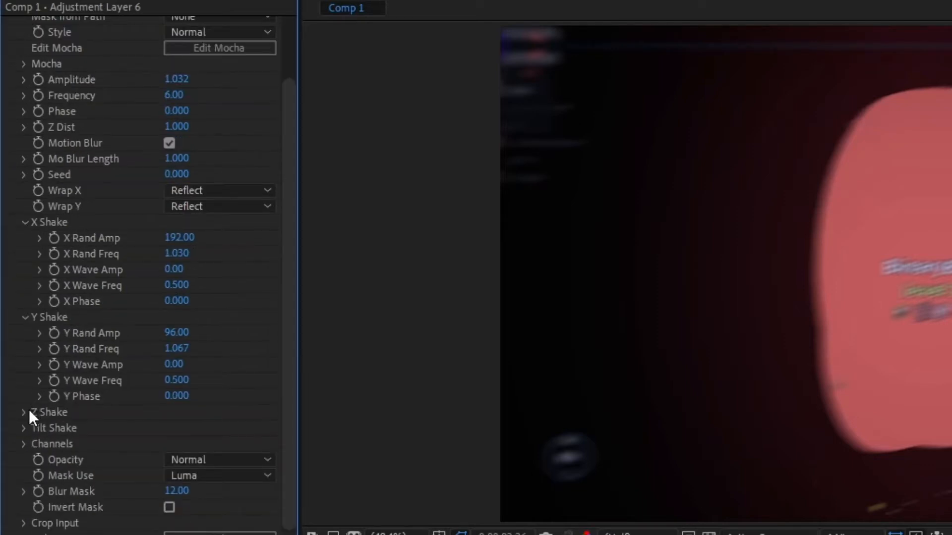
{"action": "left_click", "coordinate": [26, 412]}
{"action": "left_click", "coordinate": [27, 411]}
{"action": "scroll", "coordinate": [153, 450], "scroll_direction": "up", "scroll_amount": 2}
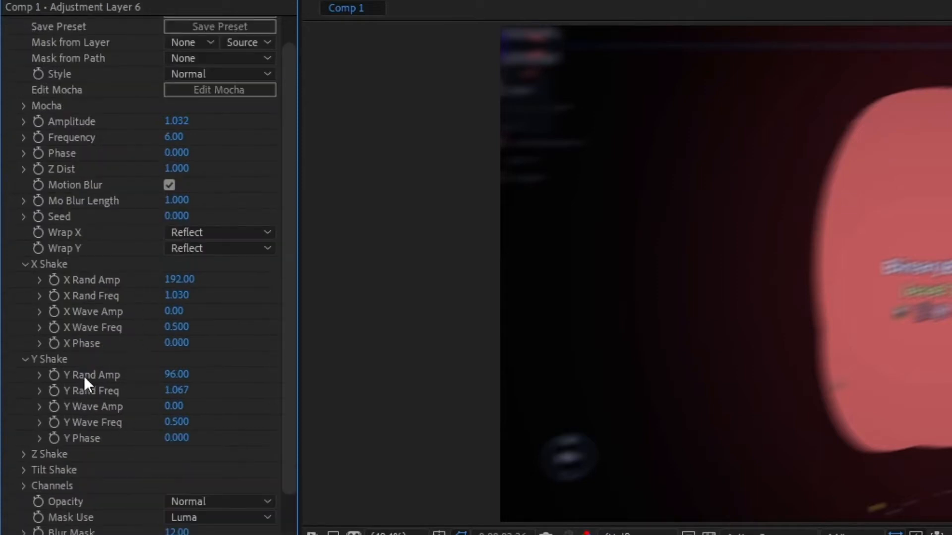
{"action": "scroll", "coordinate": [79, 414], "scroll_direction": "up", "scroll_amount": 1}
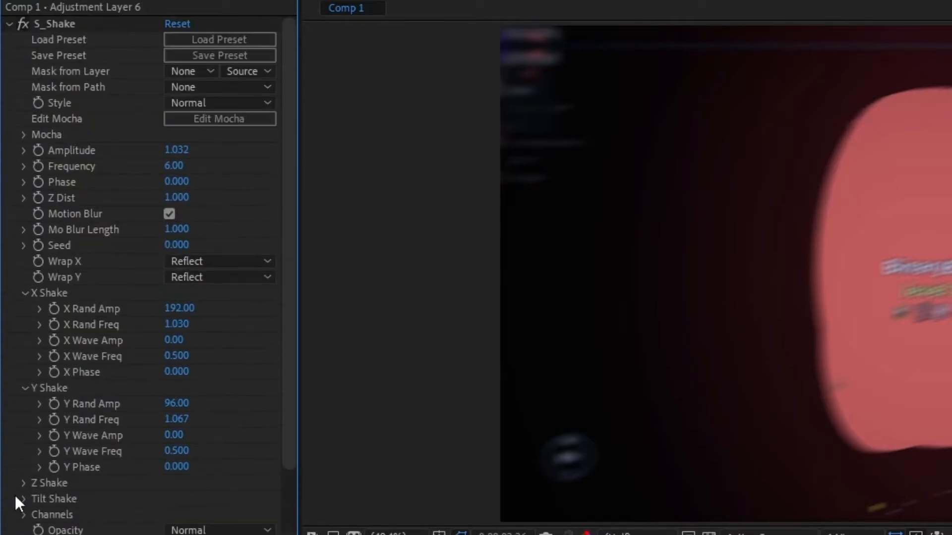
Step: Keyframe S_Shake Amplitude at the layer's start, 0:00:02:26, and set it to 0 at 0:00:04:10
{"action": "left_click", "coordinate": [38, 151]}
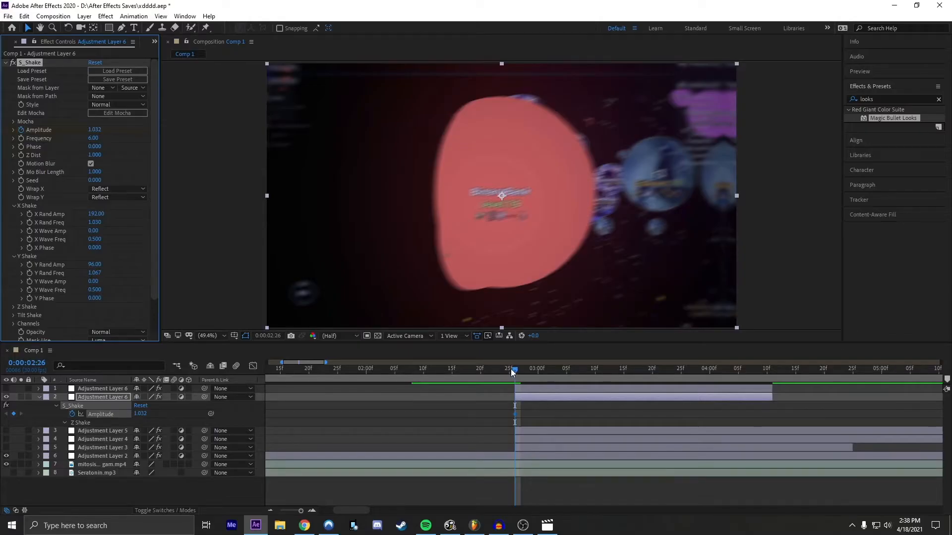
{"action": "left_click_drag", "start_coordinate": [512, 371], "coordinate": [768, 372]}
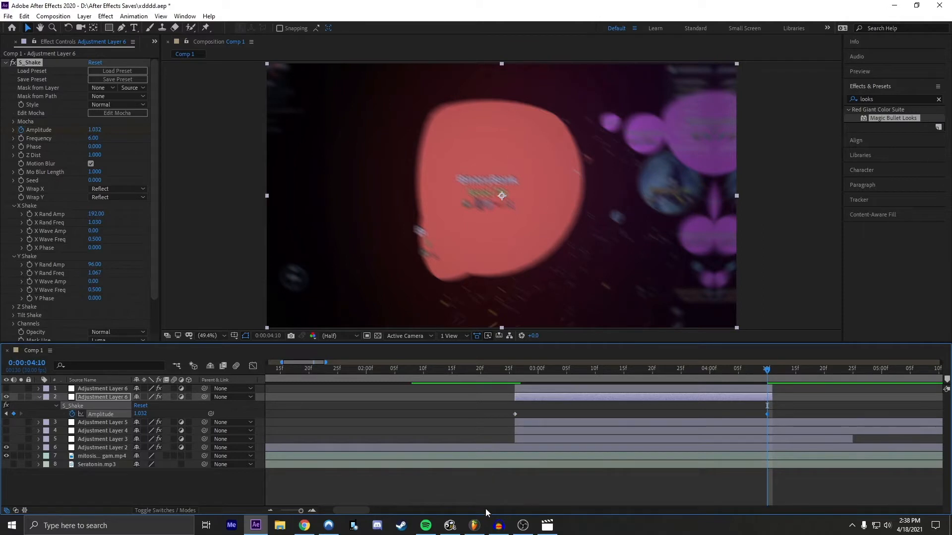
{"action": "left_click", "coordinate": [142, 414]}
{"action": "type", "text": "0"}
{"action": "key", "text": "Return"}
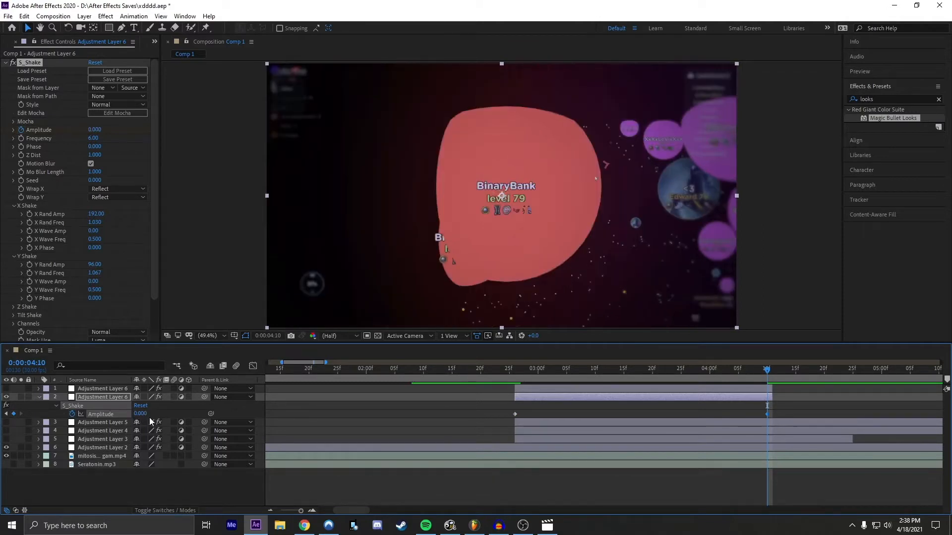
Step: Ease both S_Shake Amplitude keyframes and reshape their curve in the Graph Editor for a steep initial drop with a long tail
{"action": "left_click_drag", "start_coordinate": [782, 417], "coordinate": [449, 417]}
{"action": "left_click", "coordinate": [252, 366]}
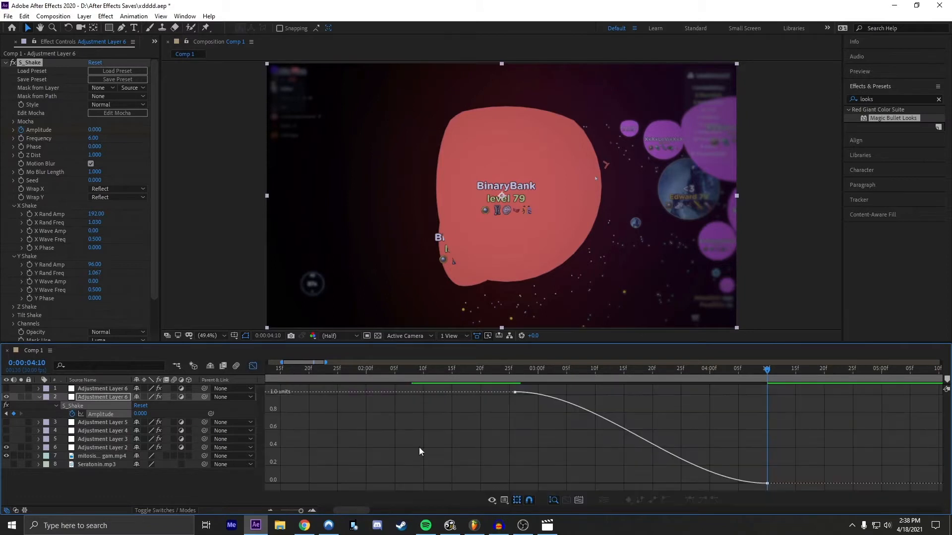
{"action": "left_click", "coordinate": [548, 396]}
{"action": "left_click", "coordinate": [515, 392]}
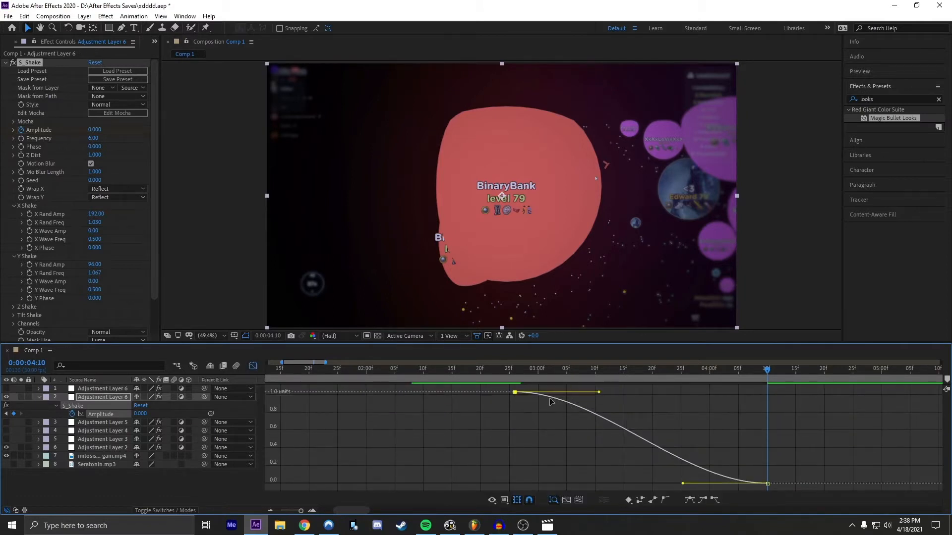
{"action": "left_click_drag", "start_coordinate": [598, 393], "coordinate": [491, 448]}
{"action": "left_click_drag", "start_coordinate": [683, 484], "coordinate": [621, 484]}
Step: Preview the shake from 0:00:02:09 and lengthen the ending Amplitude keyframe's handle so the curve falls off faster
{"action": "left_click", "coordinate": [492, 370]}
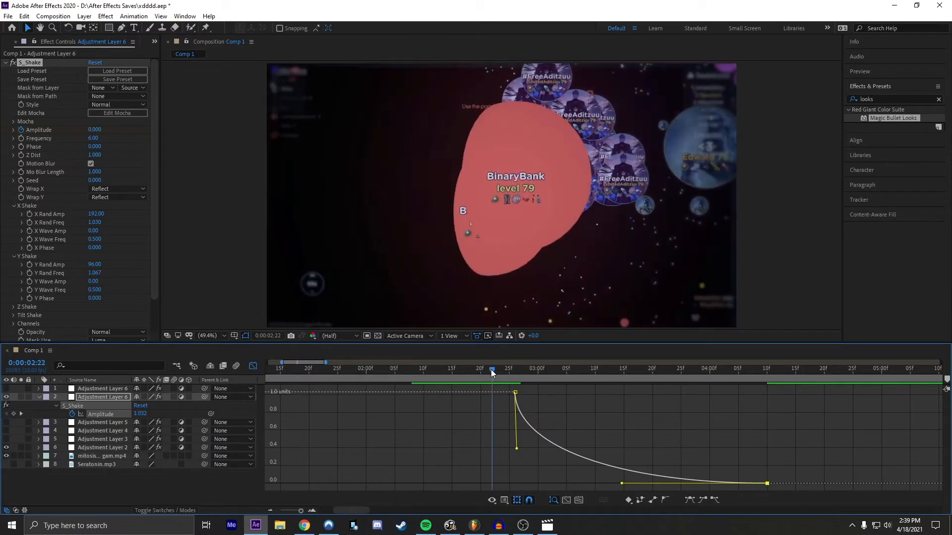
{"action": "left_click", "coordinate": [453, 369]}
{"action": "key", "text": "space"}
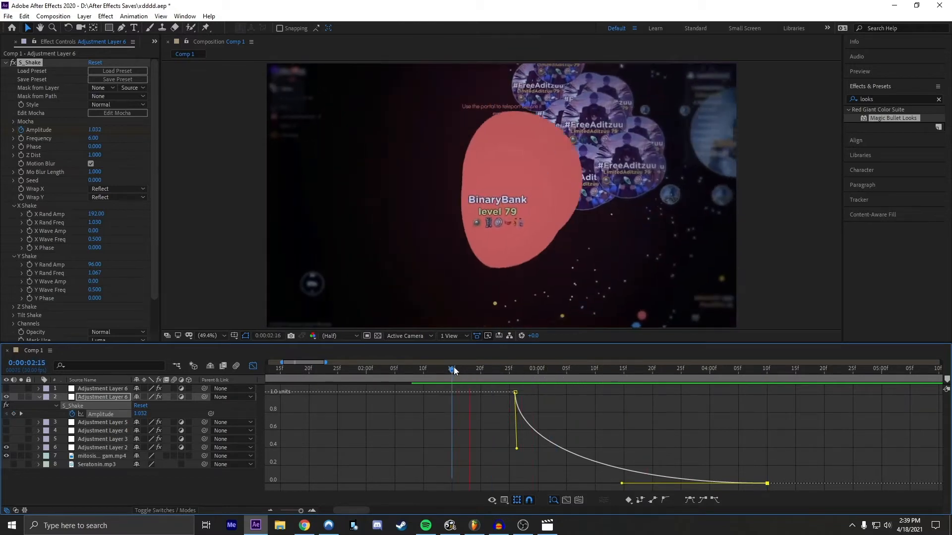
{"action": "left_click", "coordinate": [419, 371]}
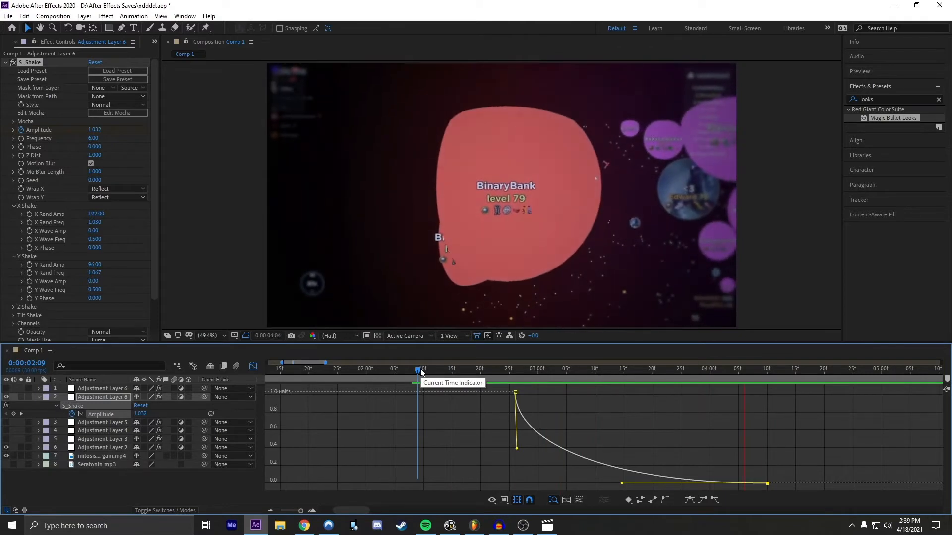
{"action": "key", "text": "space"}
{"action": "left_click_drag", "start_coordinate": [619, 486], "coordinate": [544, 485]}
{"action": "key", "text": "space"}
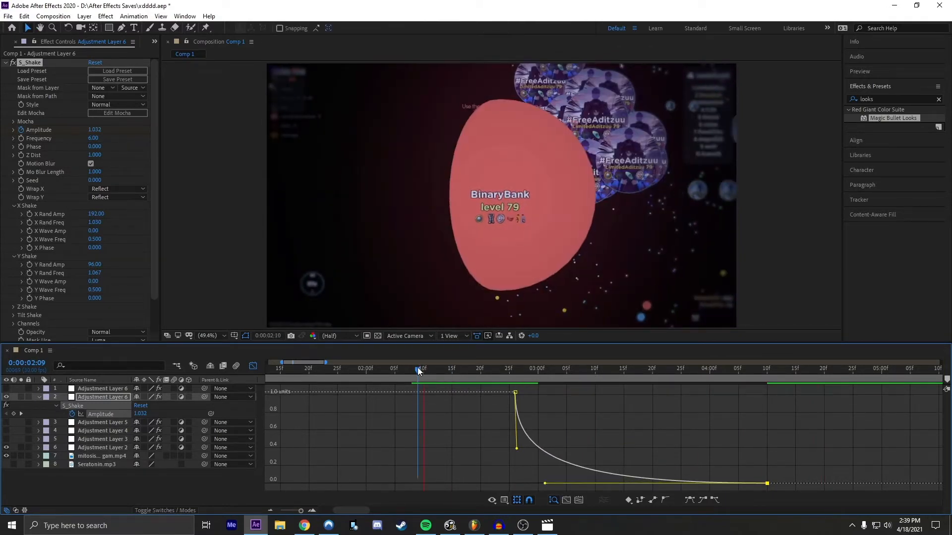
Step: Close the Graph Editor, collapse the shake layer's keyframes, and switch visibility from the shake layer to Adjustment Layer 5
{"action": "left_click", "coordinate": [253, 366]}
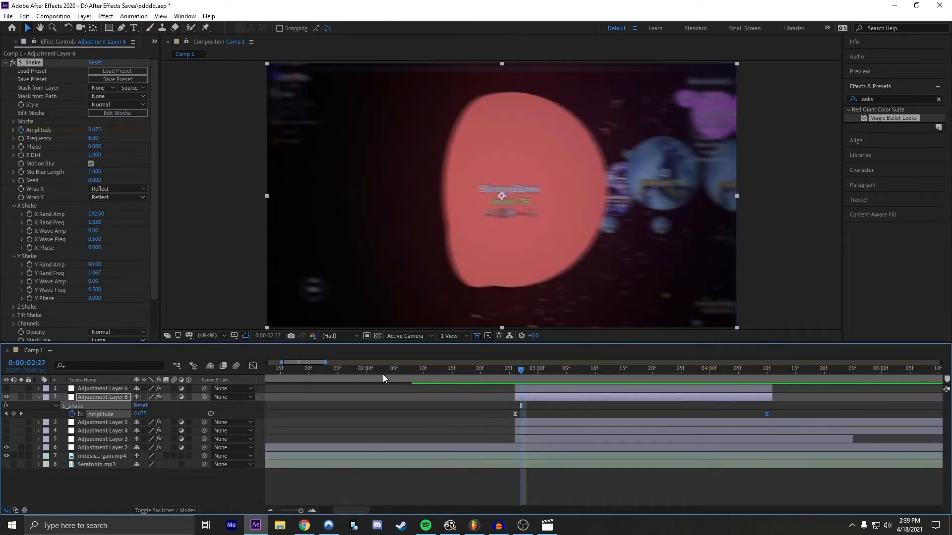
{"action": "key", "text": "u"}
{"action": "left_click_drag", "start_coordinate": [523, 374], "coordinate": [497, 377]}
{"action": "left_click_drag", "start_coordinate": [504, 382], "coordinate": [515, 347]}
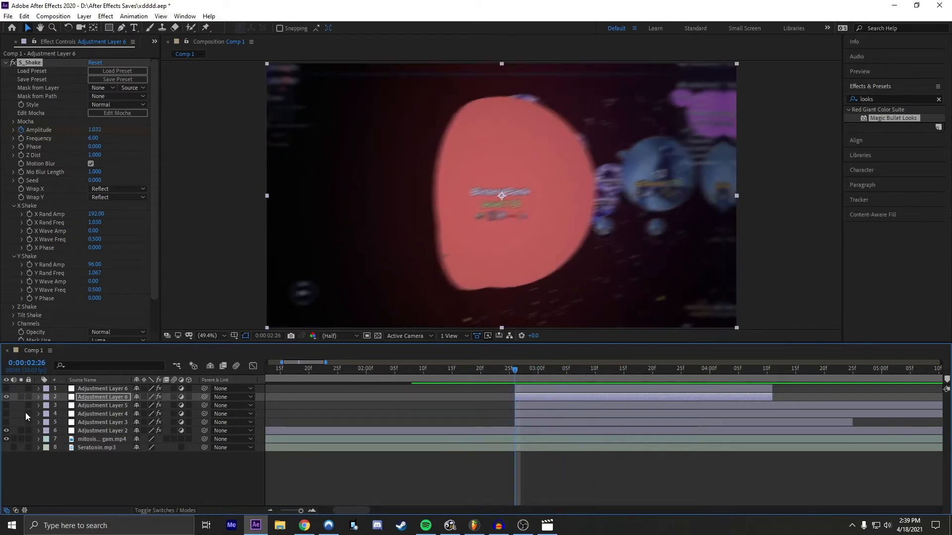
{"action": "left_click", "coordinate": [6, 406]}
{"action": "left_click", "coordinate": [529, 405]}
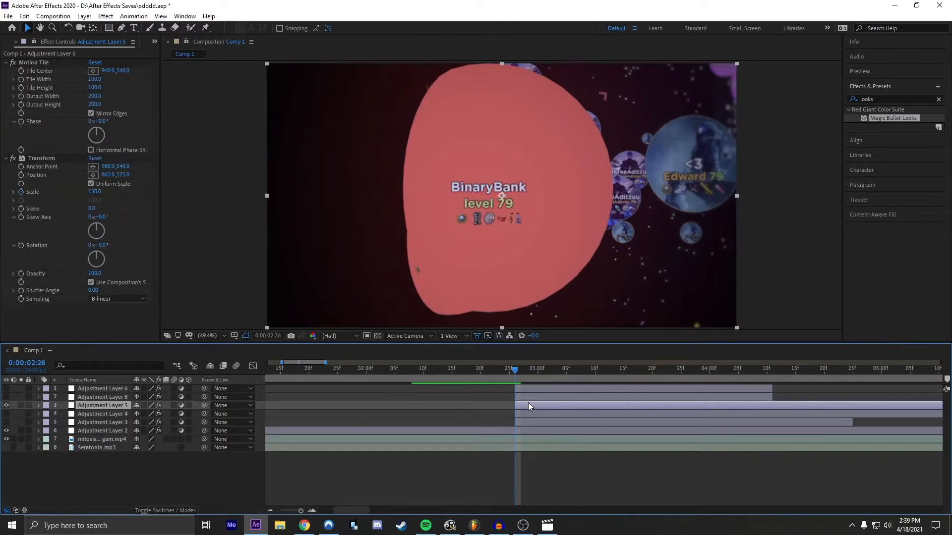
Step: Preview the zoom from 0:00:02:12, reveal Adjustment Layer 5's Scale keyframes, and return the playhead to 0:00:02:26
{"action": "left_click", "coordinate": [519, 380]}
{"action": "left_click_drag", "start_coordinate": [521, 381], "coordinate": [436, 374]}
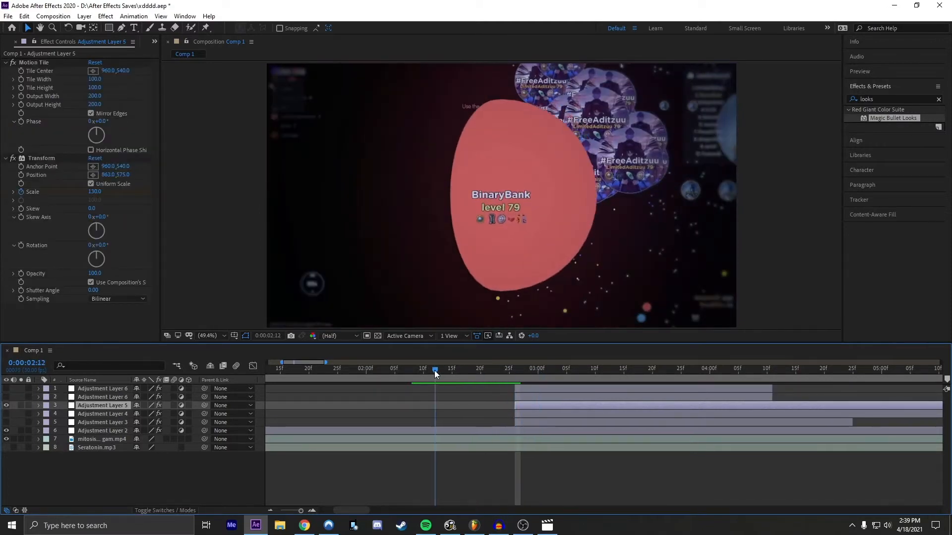
{"action": "key", "text": "space"}
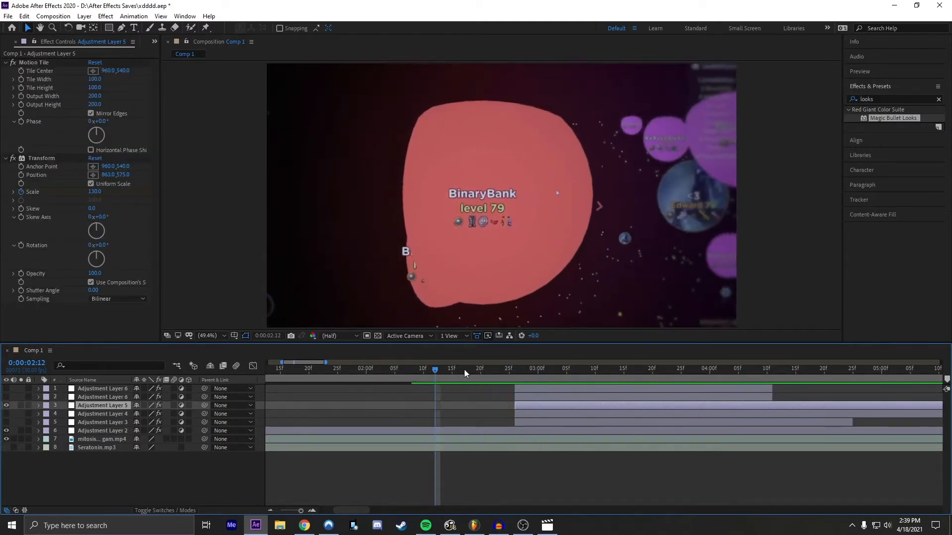
{"action": "left_click", "coordinate": [275, 512]}
{"action": "left_click_drag", "start_coordinate": [465, 367], "coordinate": [499, 365]}
{"action": "key", "text": "u"}
{"action": "key", "text": "space"}
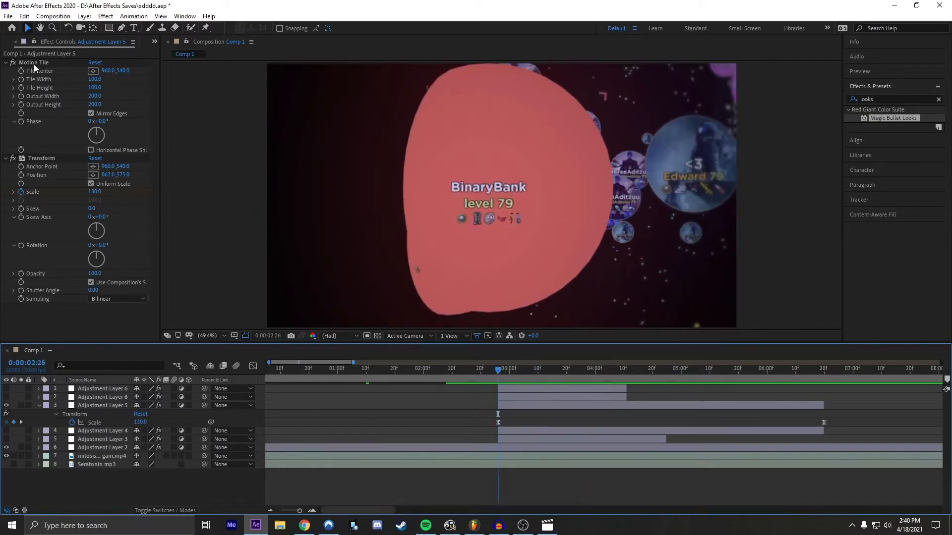
Step: Delete Motion Tile from Adjustment Layer 5 and keyframe the reset Transform effect's Scale at 130 at 0:00:02:26
{"action": "left_click", "coordinate": [34, 63]}
{"action": "key", "text": "Delete"}
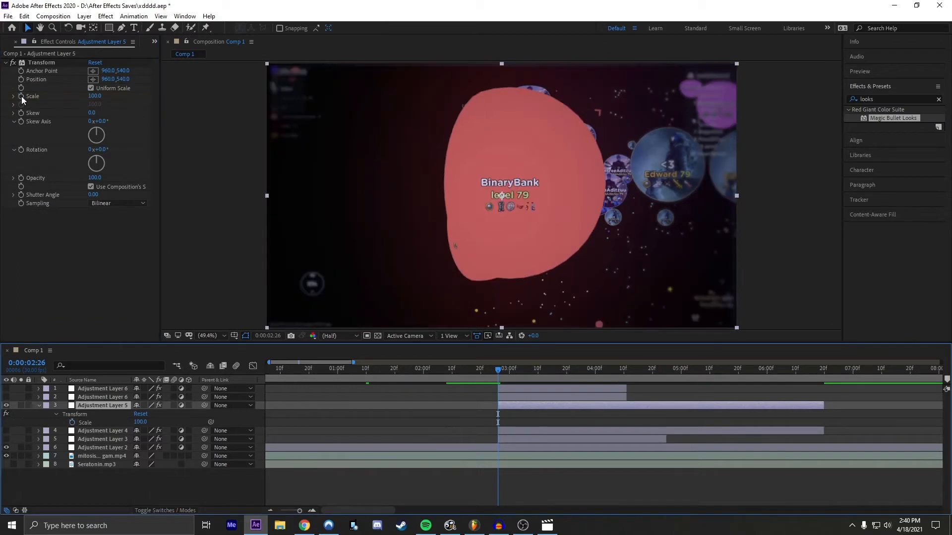
{"action": "left_click", "coordinate": [21, 96]}
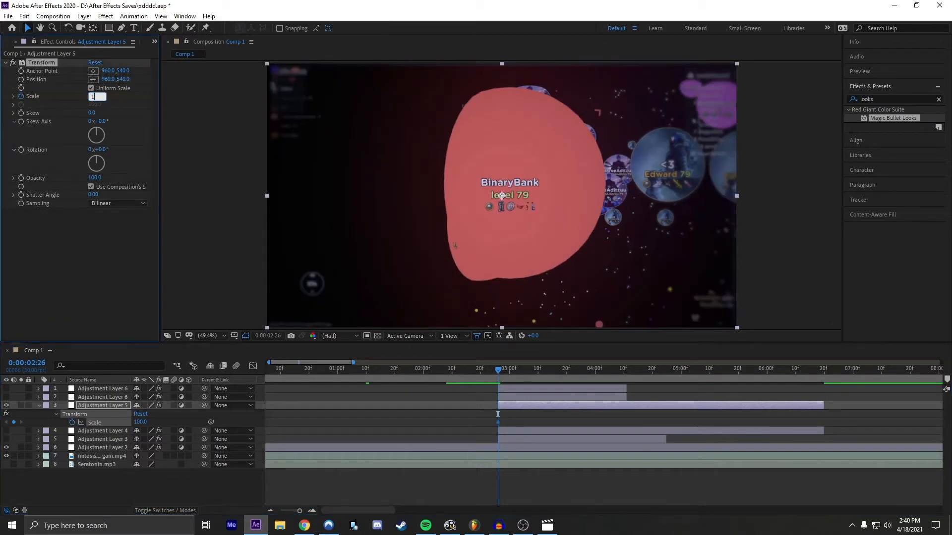
{"action": "type", "text": "130"}
{"action": "key", "text": "Return"}
Step: Add a Transform Scale keyframe near the end of Adjustment Layer 5, at 0:00:06:19, with a value of 100
{"action": "left_click_drag", "start_coordinate": [523, 370], "coordinate": [820, 367]}
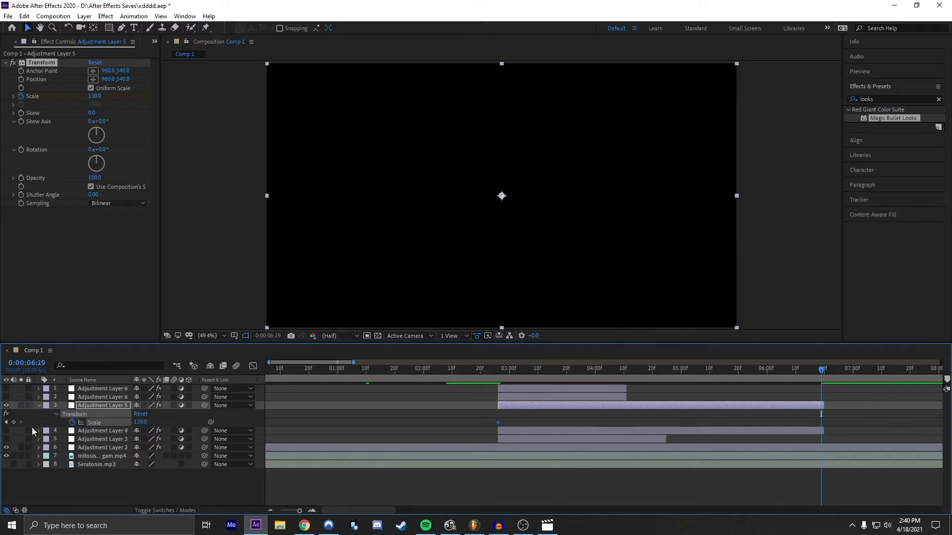
{"action": "left_click", "coordinate": [159, 421]}
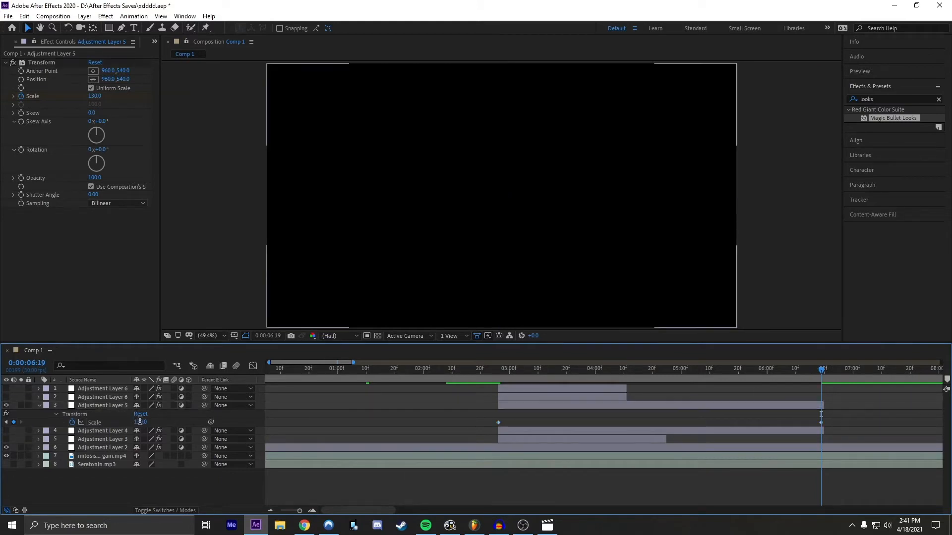
{"action": "left_click", "coordinate": [141, 415]}
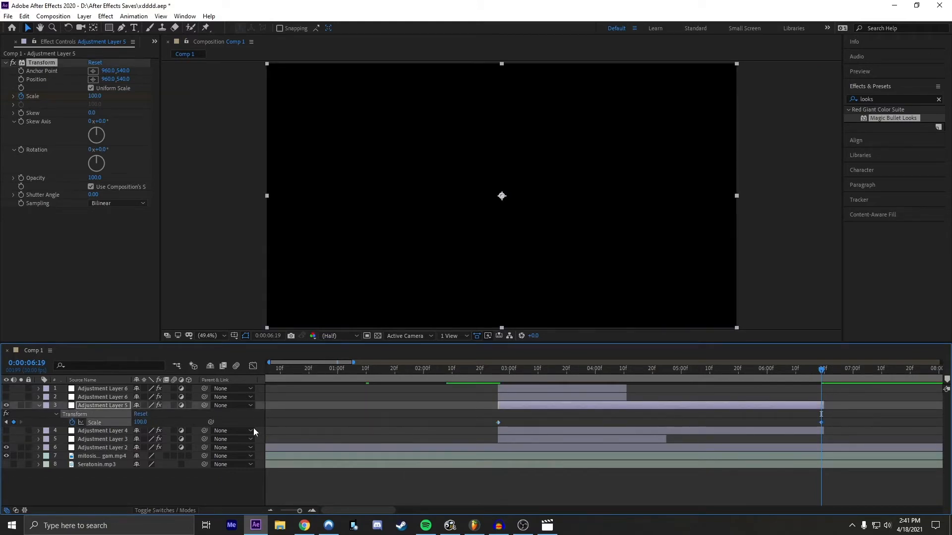
Step: Apply Easy Ease to both Scale keyframes, reshape their curve into a steep drop with a long tail, and return to 0:00:02:10
{"action": "left_click_drag", "start_coordinate": [842, 422], "coordinate": [484, 425]}
{"action": "key", "text": "F9"}
{"action": "left_click", "coordinate": [254, 366]}
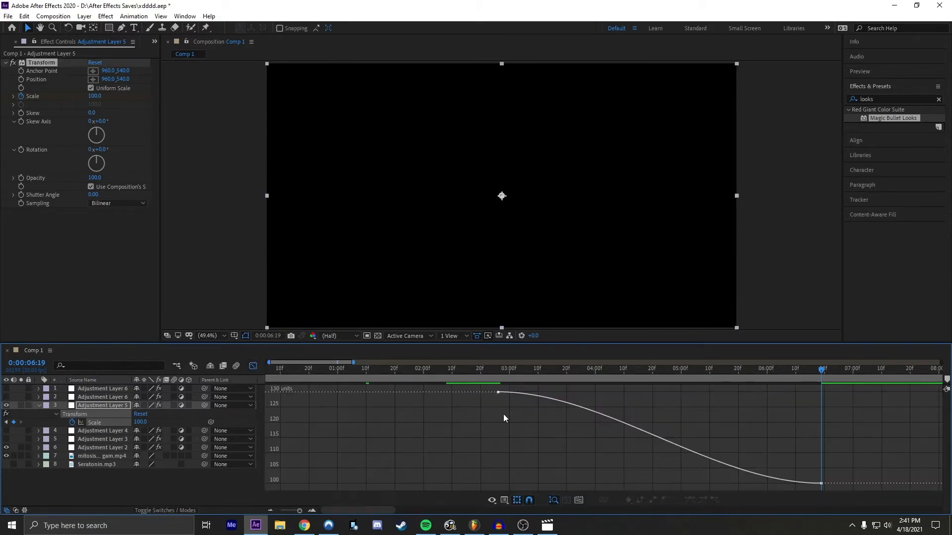
{"action": "left_click_drag", "start_coordinate": [605, 394], "coordinate": [473, 446]}
{"action": "left_click_drag", "start_coordinate": [713, 484], "coordinate": [606, 484]}
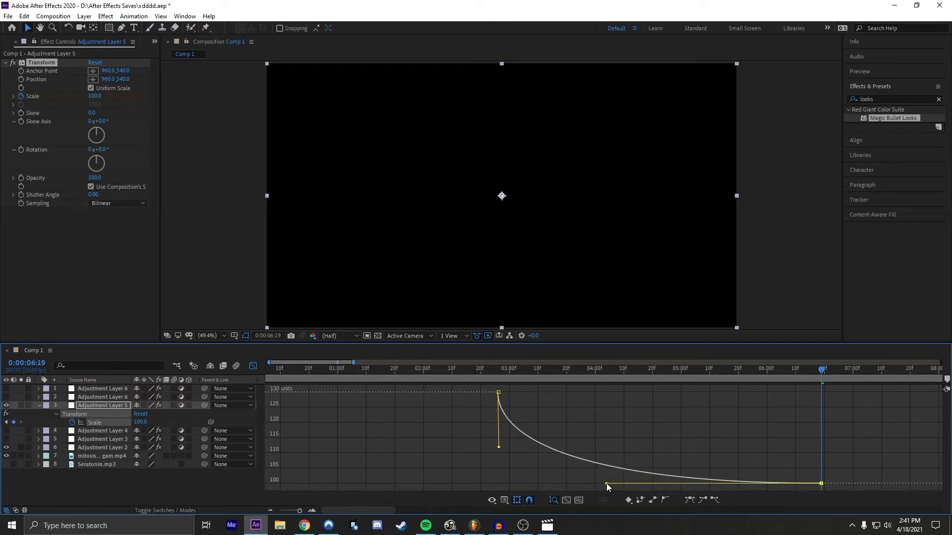
{"action": "left_click_drag", "start_coordinate": [480, 370], "coordinate": [453, 362]}
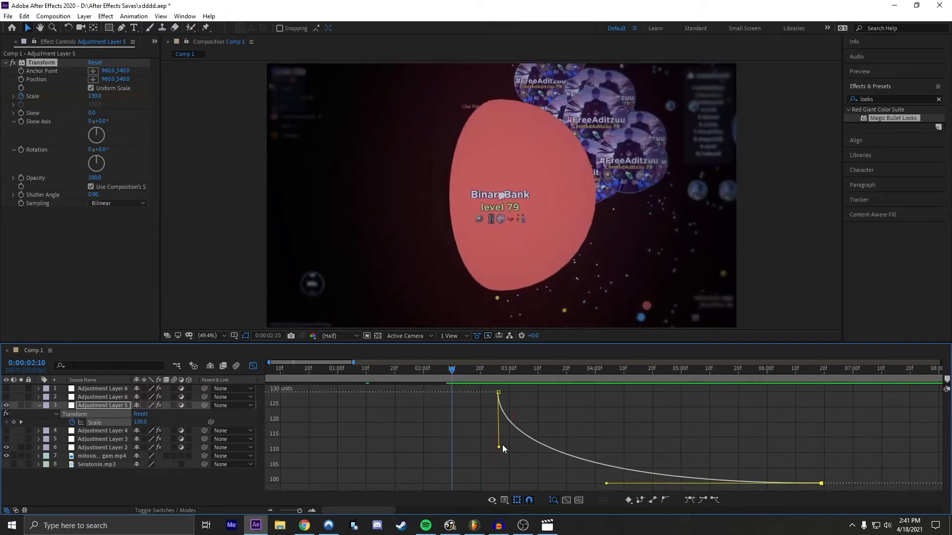
Step: Refine the falloff of Adjustment Layer 5's Scale curve by shortening both easing handles, preview it from about 0:00:02:09, and close the graph
{"action": "left_click_drag", "start_coordinate": [500, 449], "coordinate": [498, 419]}
{"action": "key", "text": "space"}
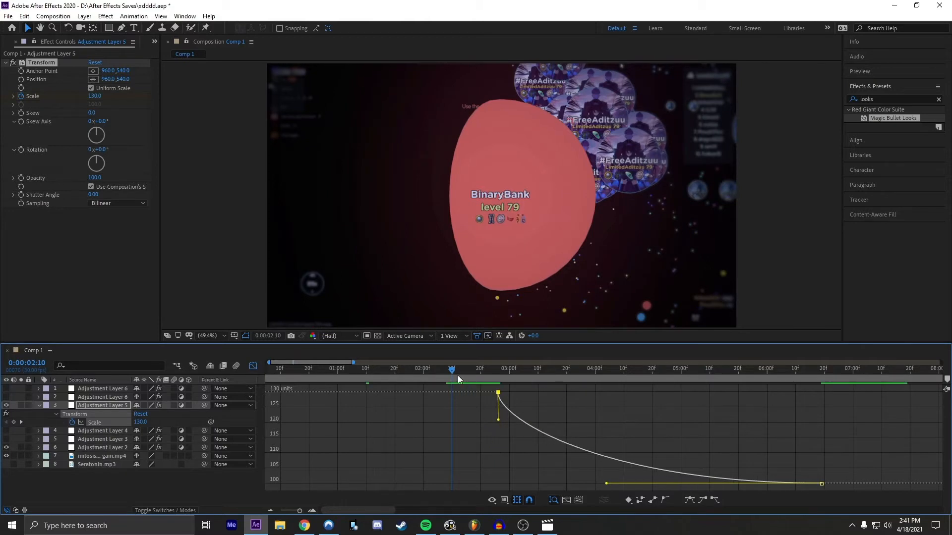
{"action": "key", "text": "space"}
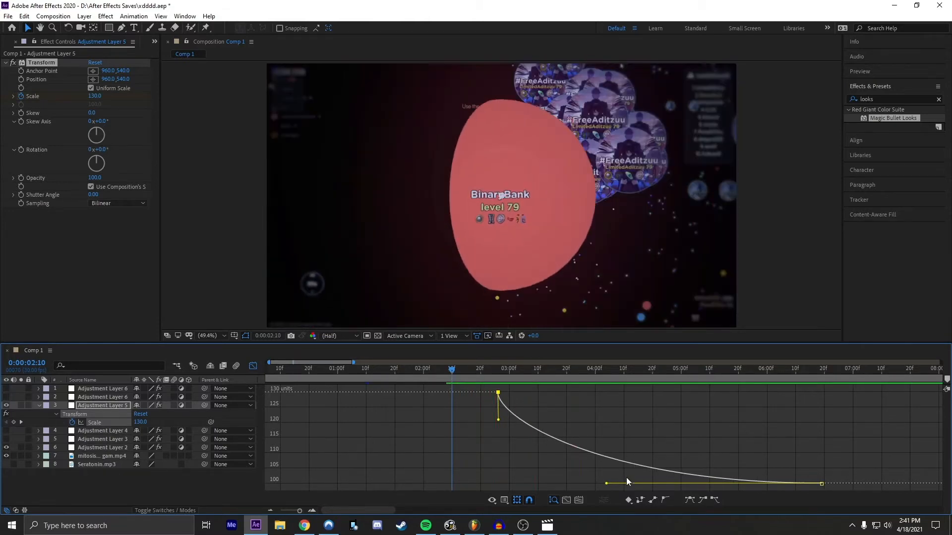
{"action": "left_click_drag", "start_coordinate": [609, 483], "coordinate": [639, 484]}
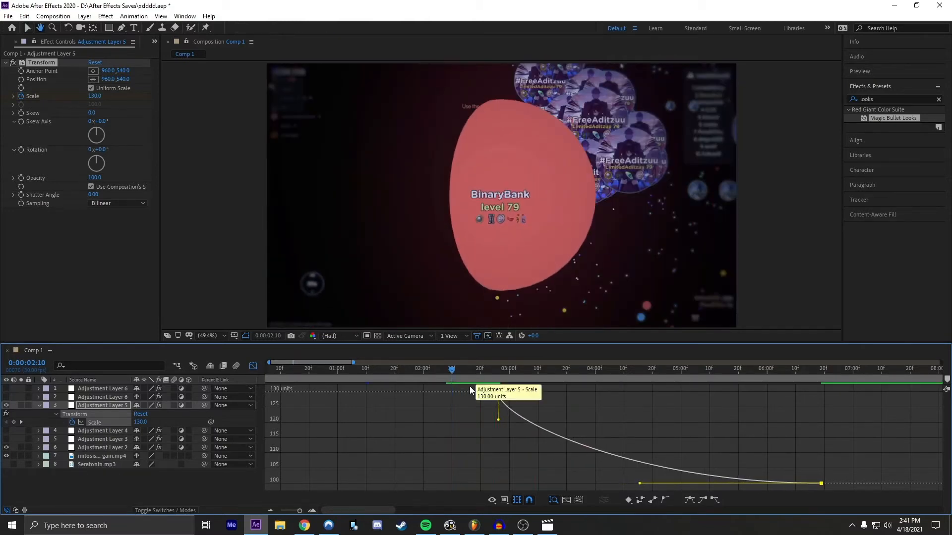
{"action": "key", "text": "space"}
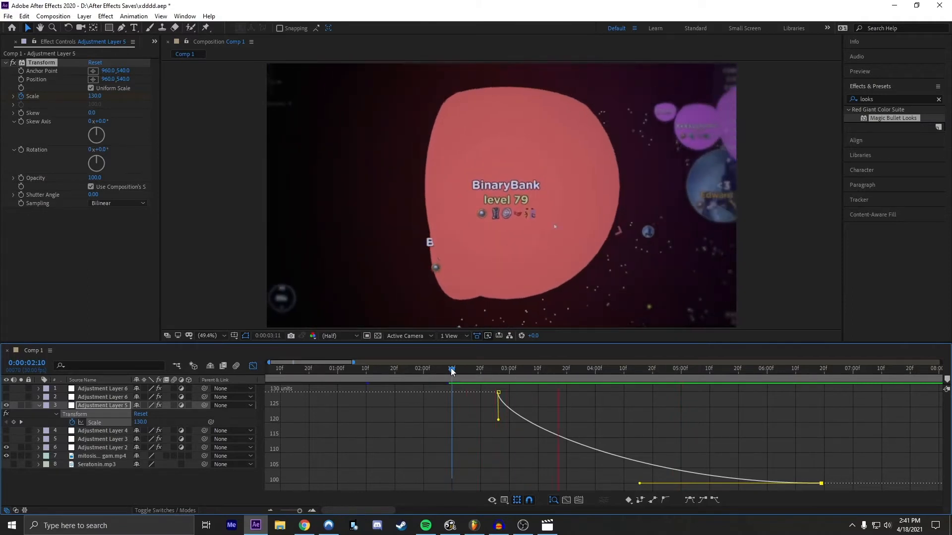
{"action": "mouse_move", "coordinate": [460, 368]}
{"action": "left_mouse_down"}
{"action": "mouse_move", "coordinate": [503, 369]}
{"action": "mouse_move", "coordinate": [487, 378]}
{"action": "mouse_move", "coordinate": [447, 374]}
{"action": "mouse_move", "coordinate": [527, 385]}
{"action": "mouse_move", "coordinate": [444, 383]}
{"action": "mouse_move", "coordinate": [442, 371]}
{"action": "mouse_move", "coordinate": [486, 362]}
{"action": "mouse_move", "coordinate": [590, 370]}
{"action": "mouse_move", "coordinate": [449, 371]}
{"action": "left_mouse_up"}
{"action": "key", "text": "space"}
{"action": "key", "text": "space"}
{"action": "key", "text": "shift+F3"}
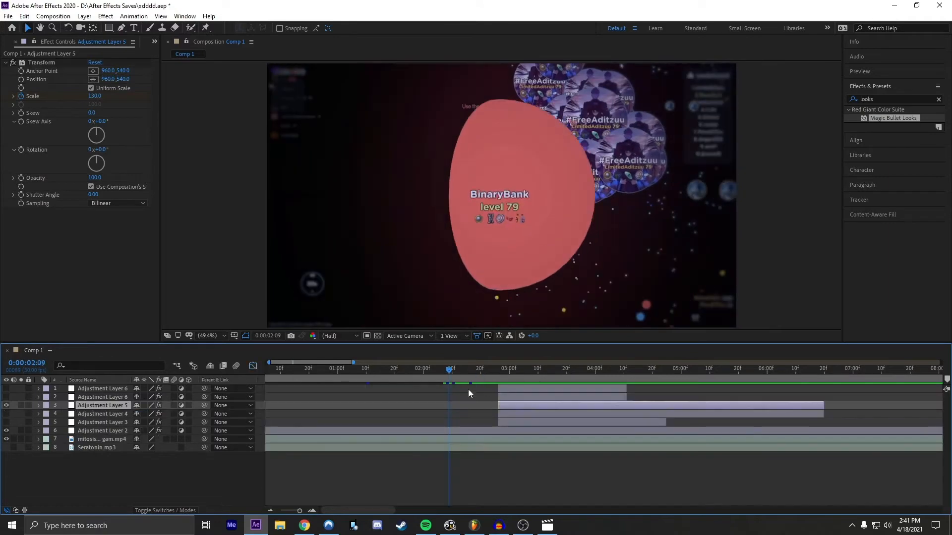
Step: Clear the Rays Brightness keyframes on Adjustment Layer 4 and set a new one of 3.00 at 0:00:02:26
{"action": "key", "text": "u"}
{"action": "left_click", "coordinate": [511, 415]}
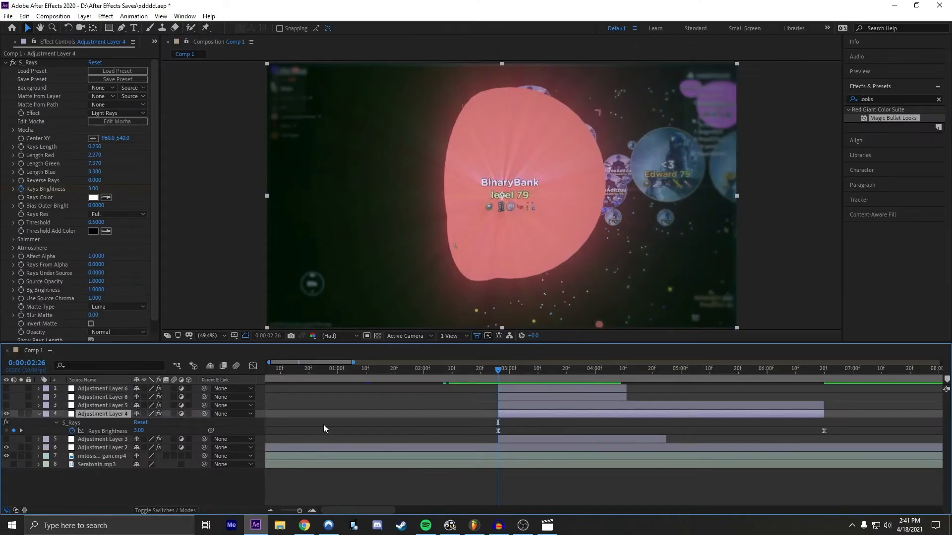
{"action": "left_click", "coordinate": [454, 433]}
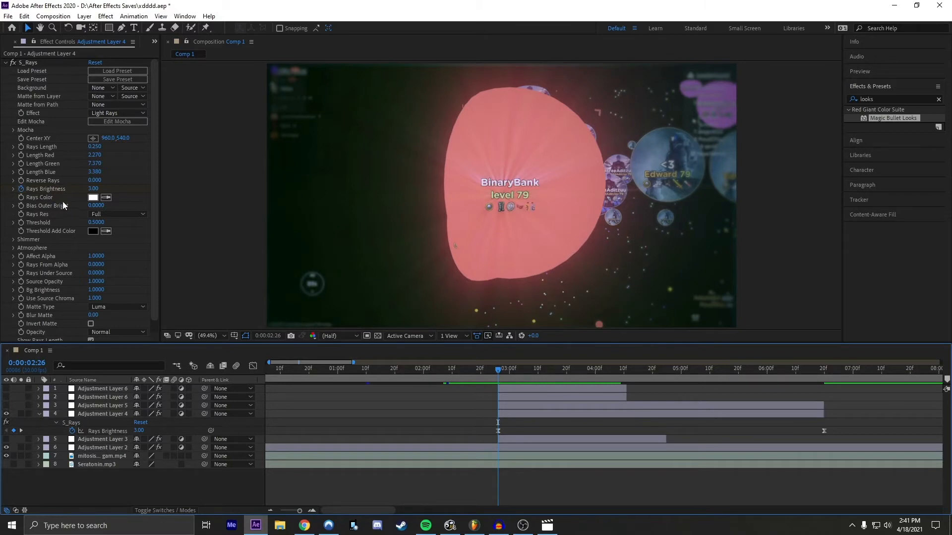
{"action": "left_click", "coordinate": [20, 189]}
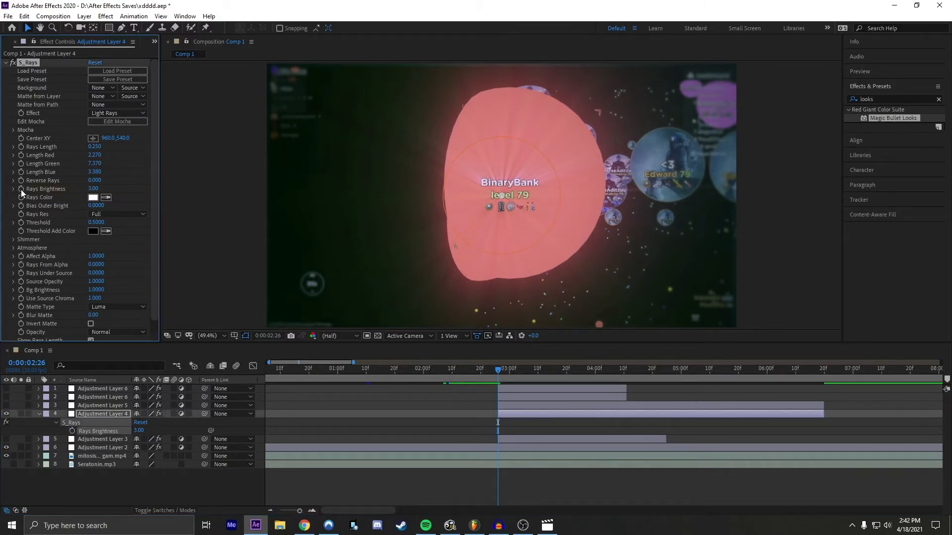
{"action": "left_click", "coordinate": [21, 189]}
Step: Add a Rays Brightness keyframe of 0 near the end of Adjustment Layer 4, at 0:00:06:19
{"action": "left_click_drag", "start_coordinate": [498, 368], "coordinate": [822, 371]}
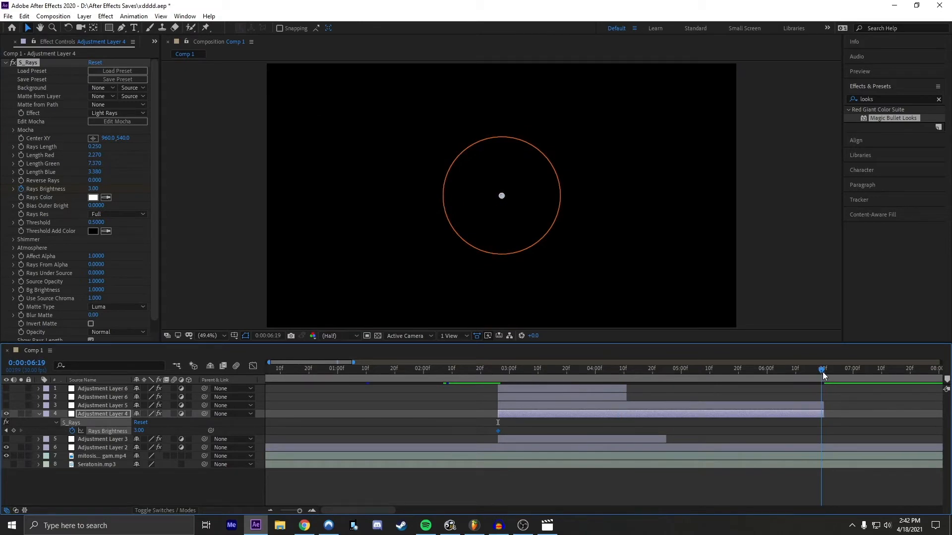
{"action": "left_click", "coordinate": [14, 430]}
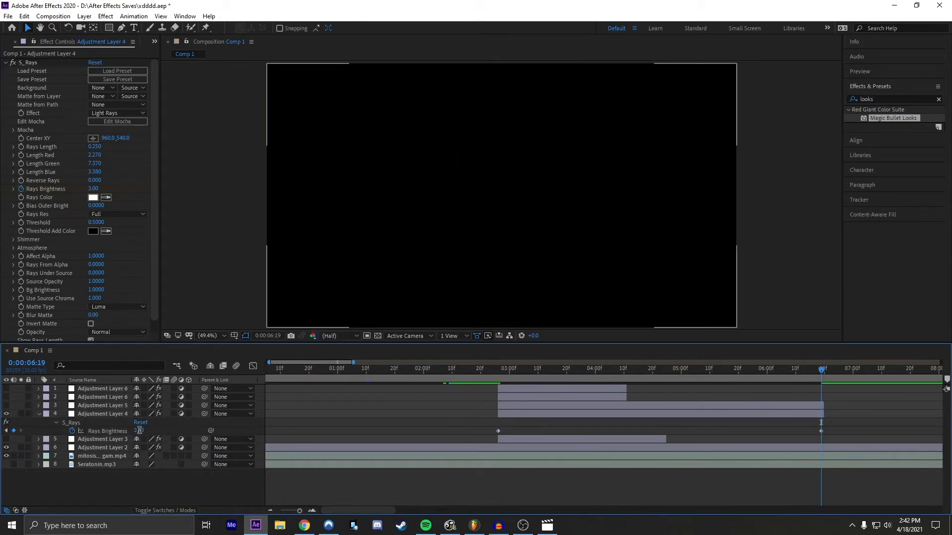
{"action": "type", "text": "0"}
{"action": "key", "text": "Return"}
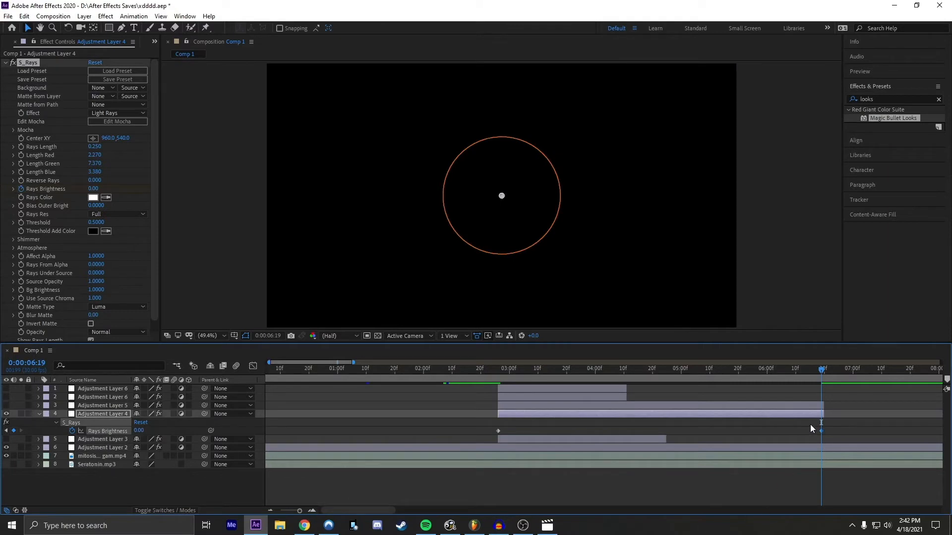
Step: Ease both Rays Brightness keyframes, reshape their curve into a steep drop with a long tail, preview it, and collapse Adjustment Layer 4
{"action": "left_click_drag", "start_coordinate": [830, 429], "coordinate": [496, 433]}
{"action": "left_click", "coordinate": [253, 366]}
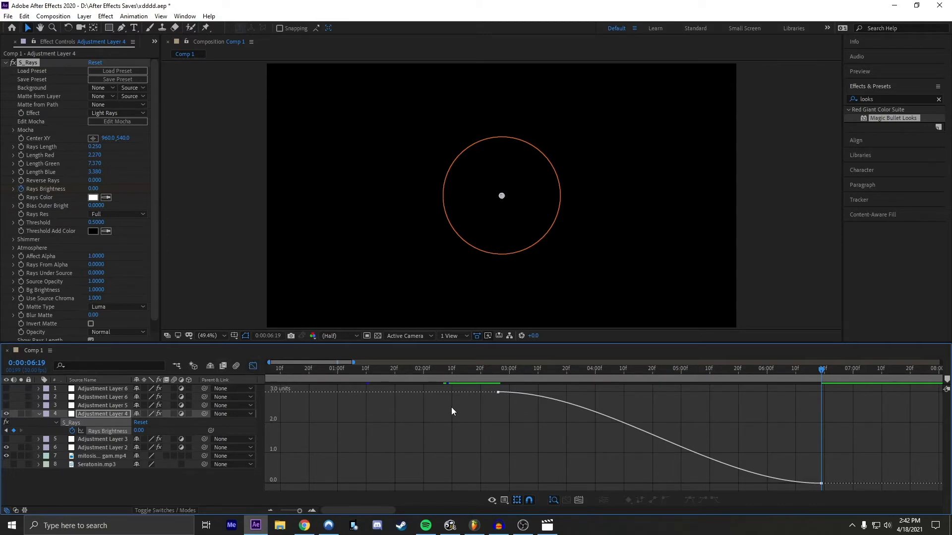
{"action": "left_click", "coordinate": [563, 403]}
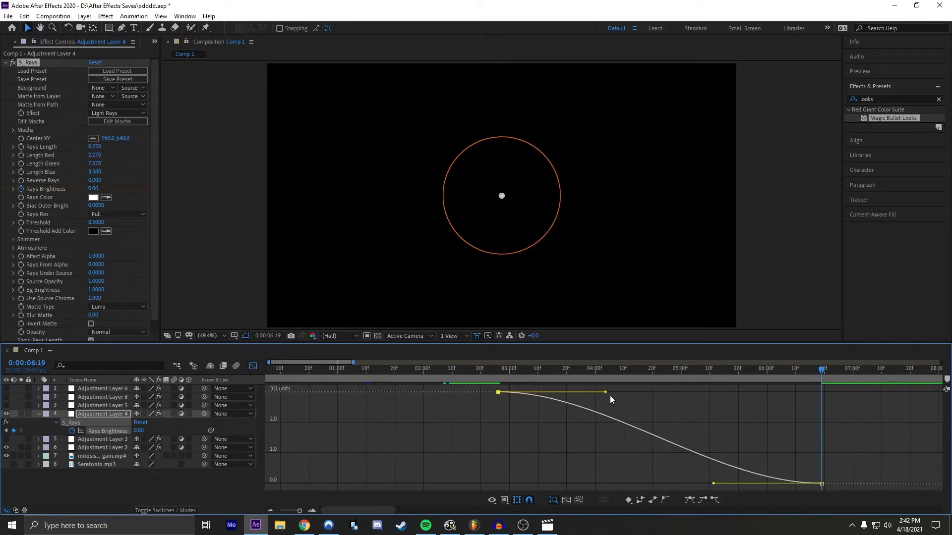
{"action": "left_click_drag", "start_coordinate": [605, 393], "coordinate": [470, 429]}
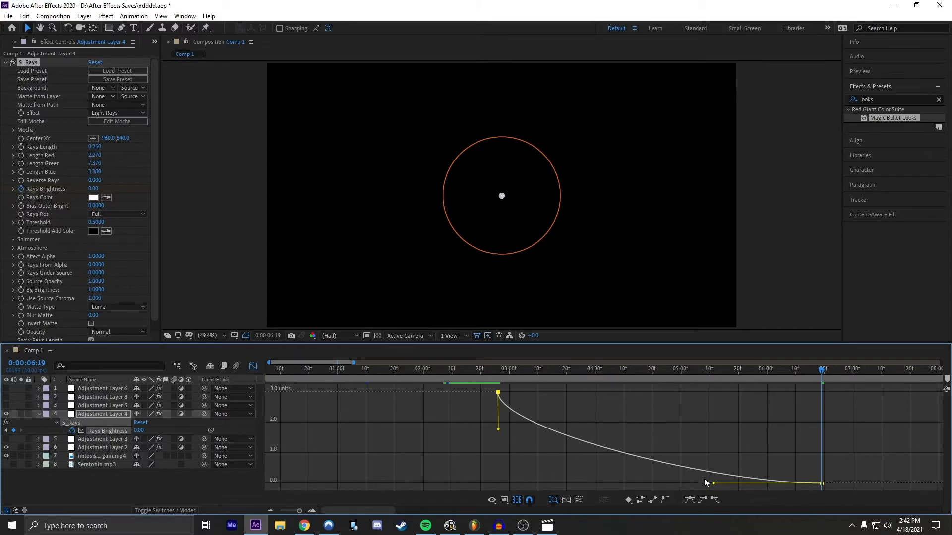
{"action": "left_click_drag", "start_coordinate": [714, 485], "coordinate": [581, 483]}
{"action": "left_click", "coordinate": [449, 369]}
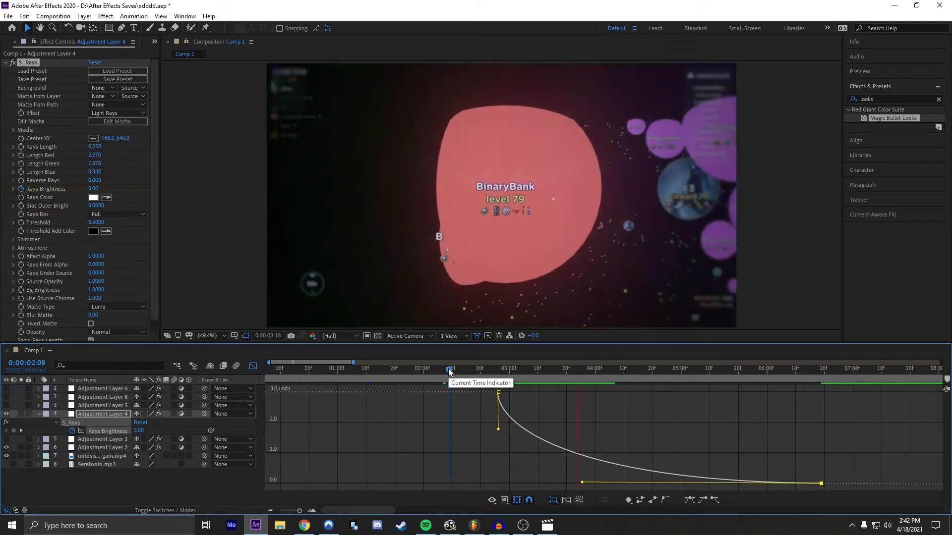
{"action": "left_click_drag", "start_coordinate": [583, 485], "coordinate": [623, 483]}
{"action": "left_click", "coordinate": [453, 369]}
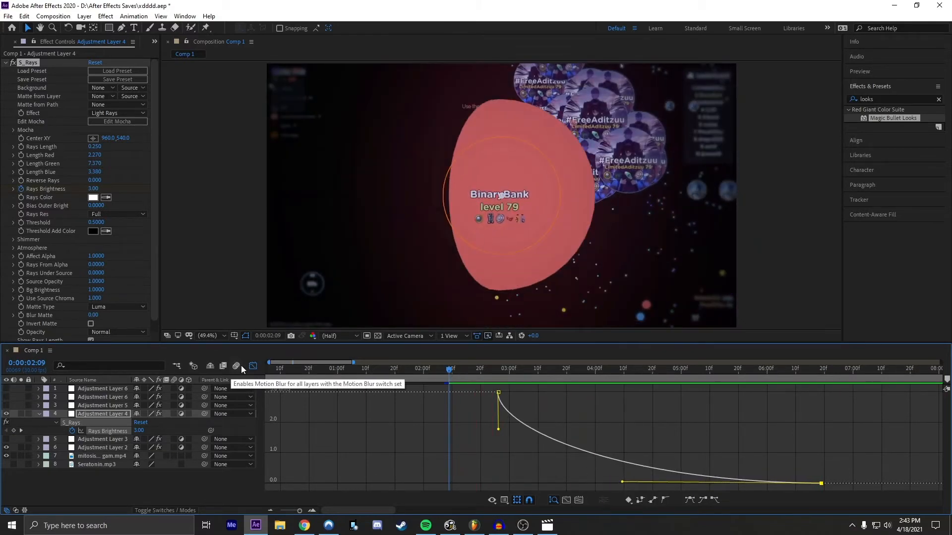
{"action": "left_click", "coordinate": [252, 366]}
{"action": "left_click", "coordinate": [504, 416]}
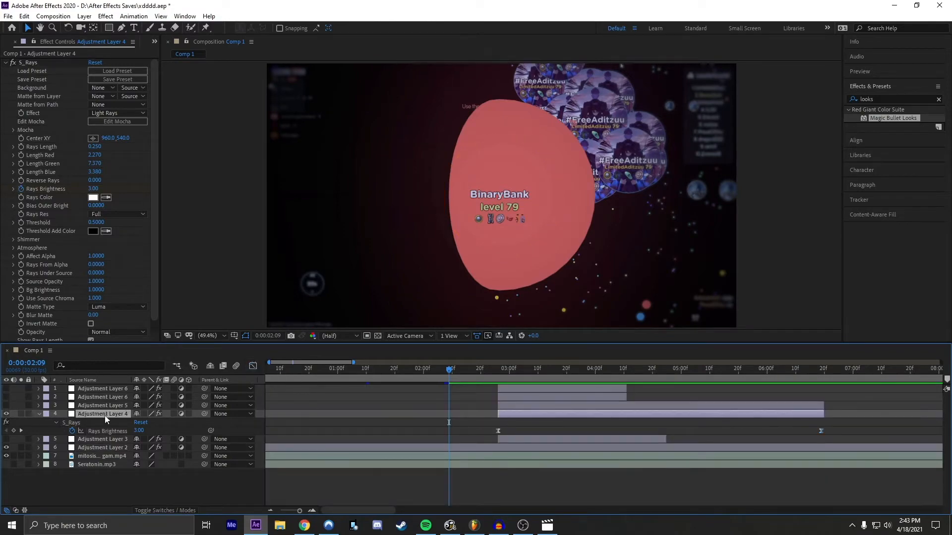
{"action": "left_click", "coordinate": [40, 414]}
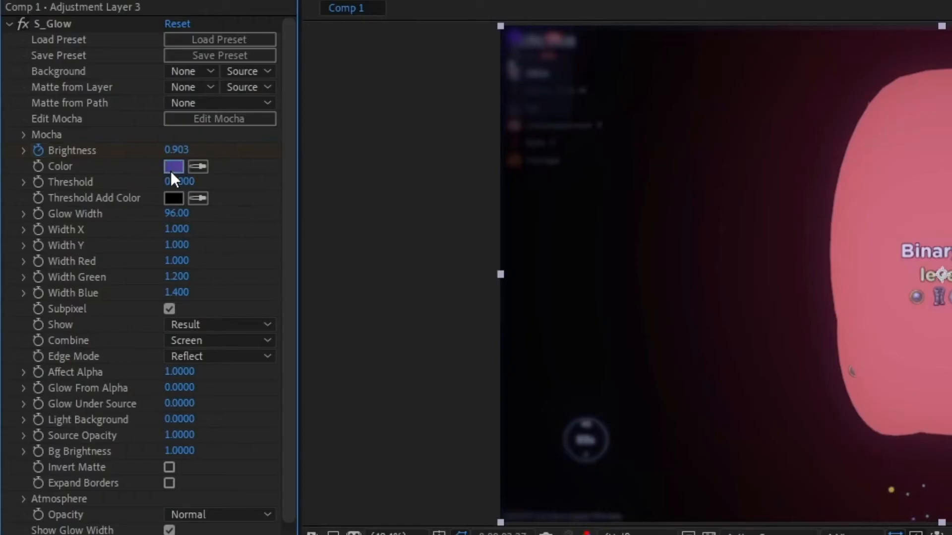
Step: Set the S_Glow color on Adjustment Layer 3 to the pink sampled from the large cell in the footage
{"action": "left_click", "coordinate": [172, 168]}
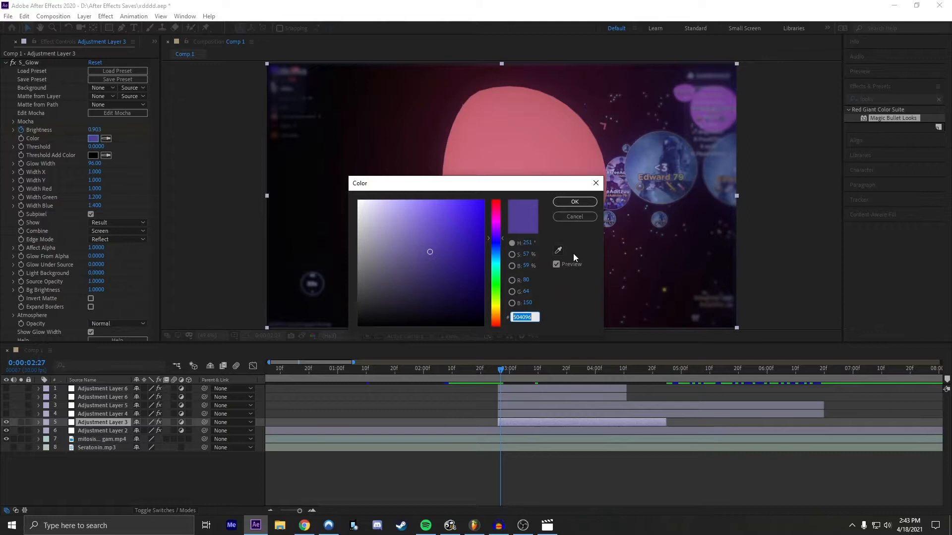
{"action": "left_click", "coordinate": [559, 251]}
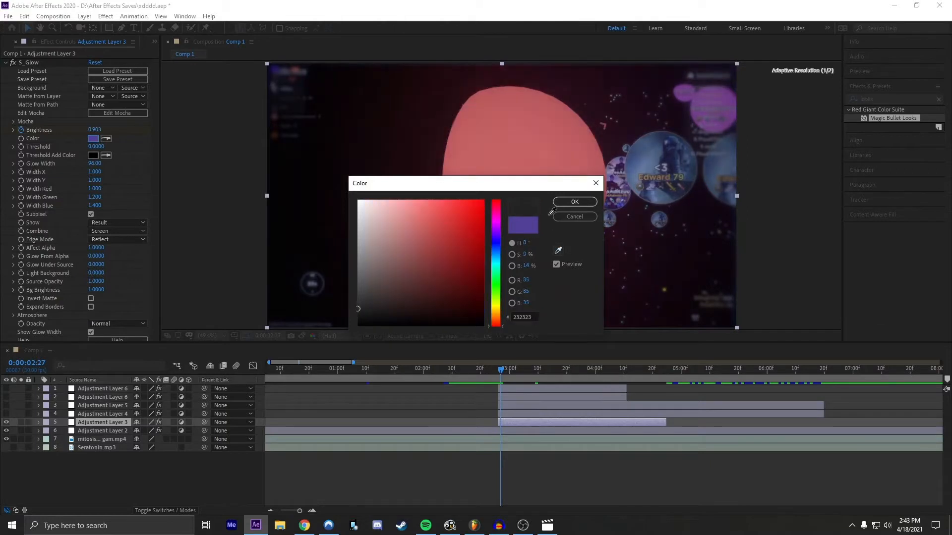
{"action": "left_click", "coordinate": [549, 146]}
{"action": "left_click", "coordinate": [574, 201]}
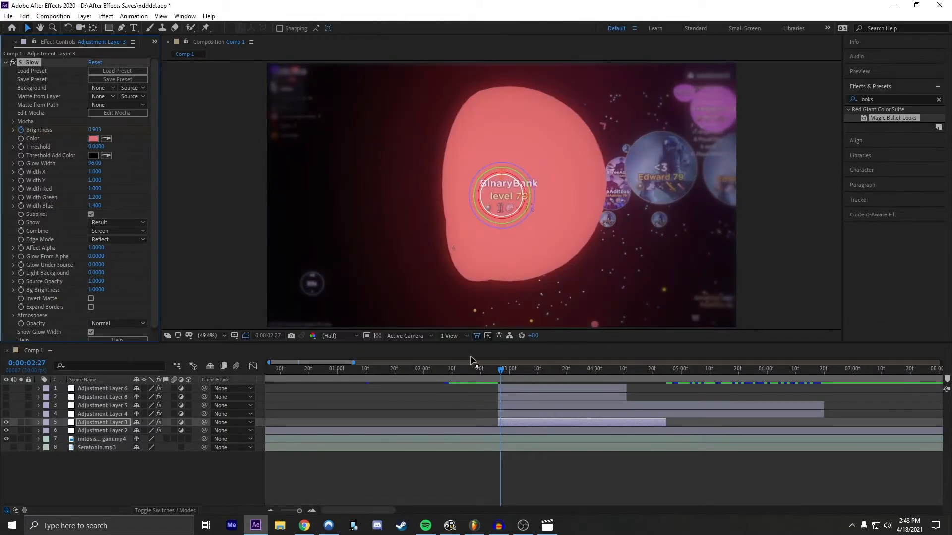
{"action": "left_click", "coordinate": [453, 397]}
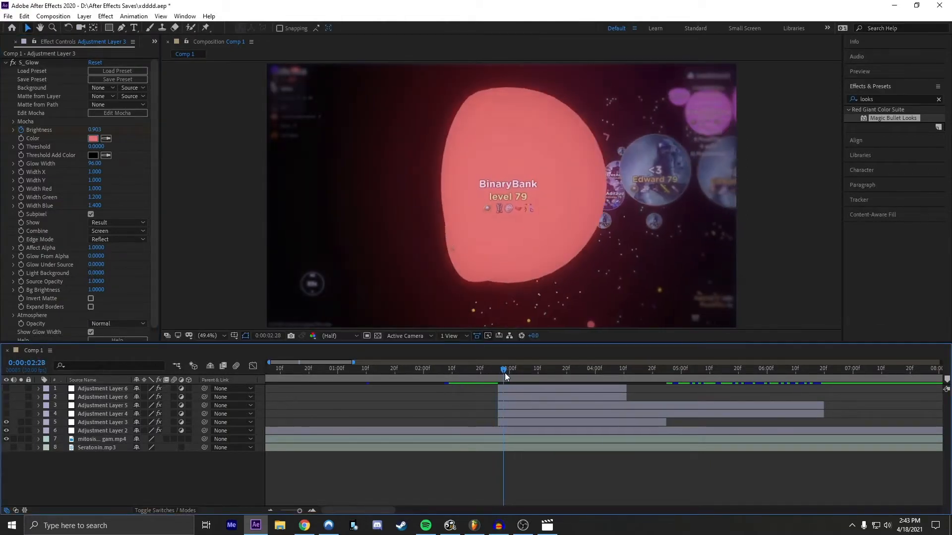
Step: Reset S_Glow on Adjustment Layer 3 and keyframe its Brightness at 1.17 at 0:00:02:26
{"action": "left_click_drag", "start_coordinate": [499, 373], "coordinate": [498, 373]}
{"action": "left_click", "coordinate": [511, 422]}
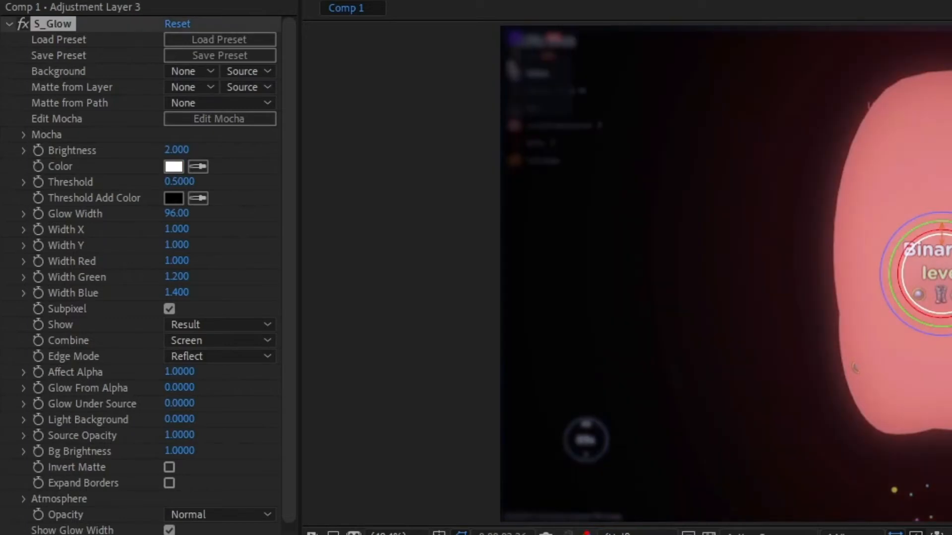
{"action": "key", "text": "F2"}
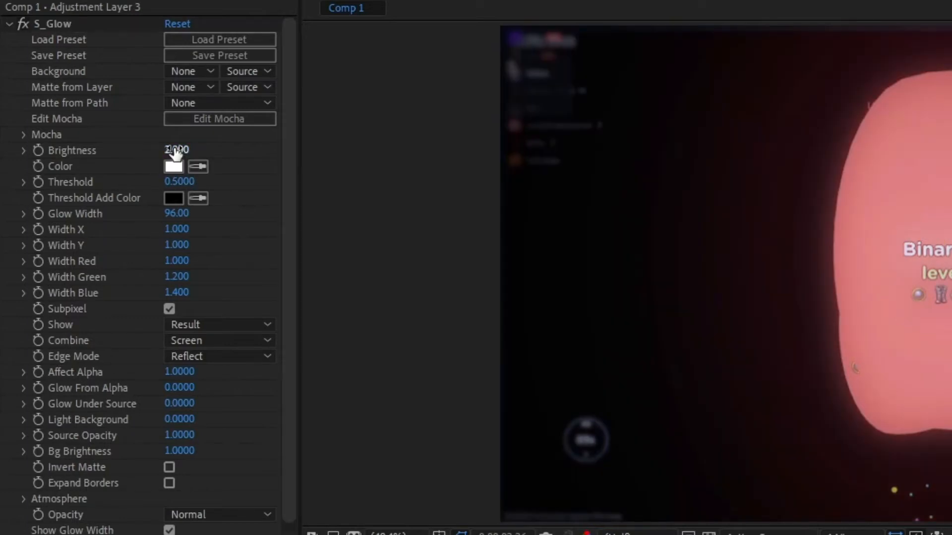
{"action": "left_click", "coordinate": [43, 148]}
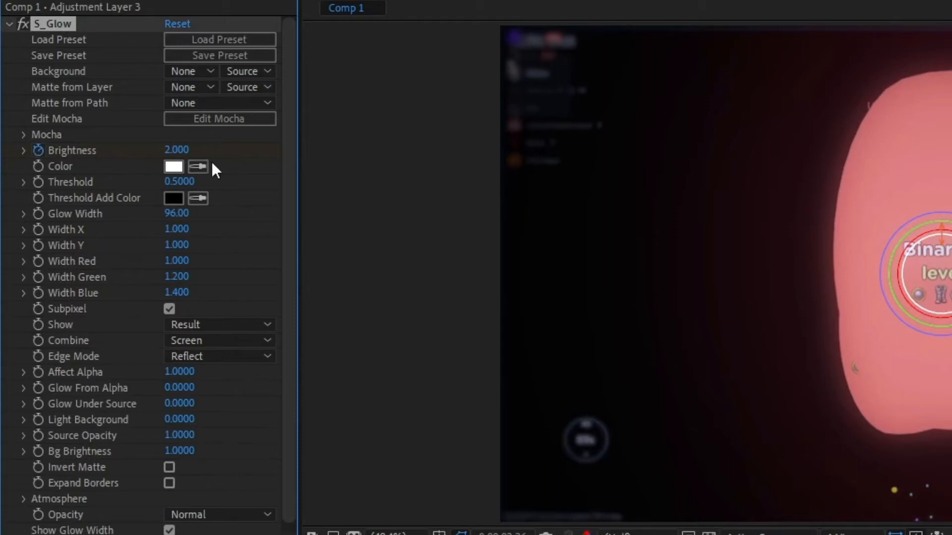
{"action": "left_click", "coordinate": [179, 150]}
{"action": "type", "text": "1.17"}
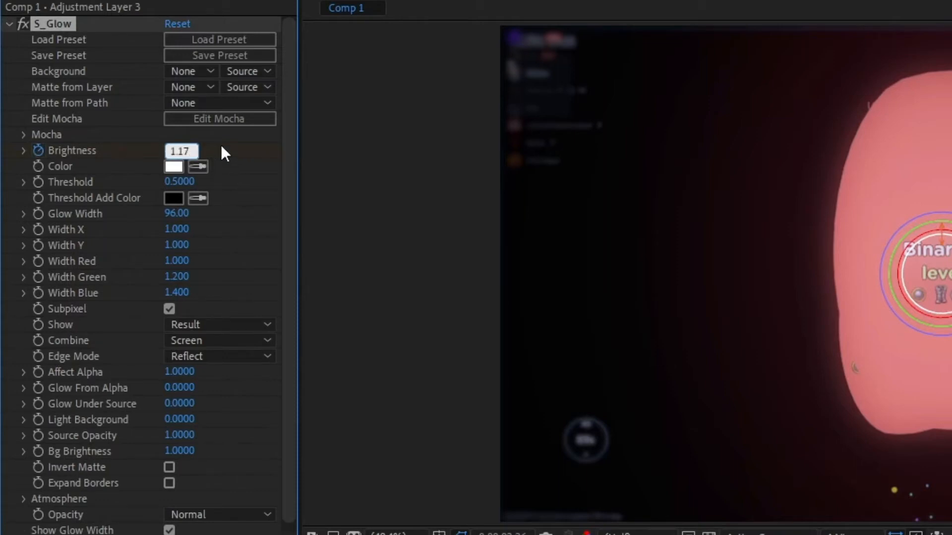
{"action": "key", "text": "Return"}
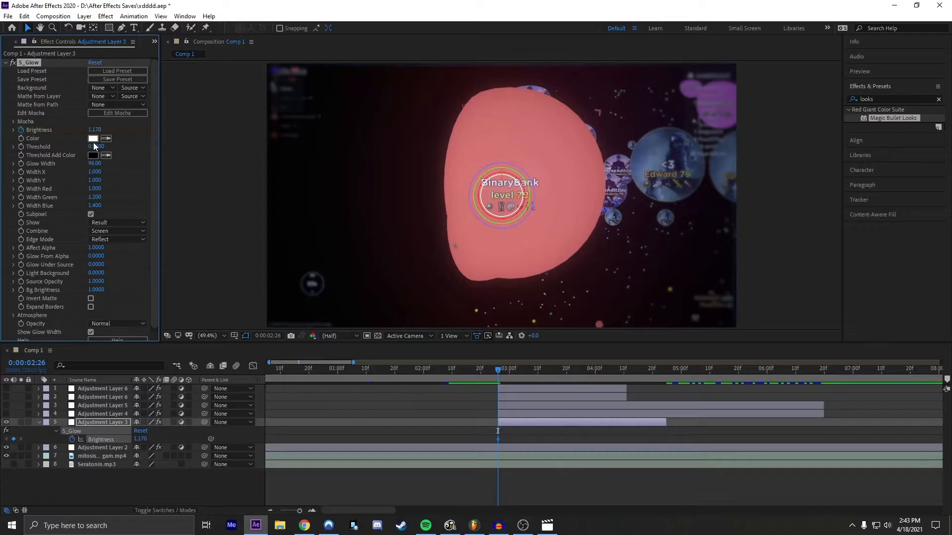
Step: Set the S_Glow color to C85F62 by sampling the large pink cell in the footage
{"action": "left_click", "coordinate": [92, 139]}
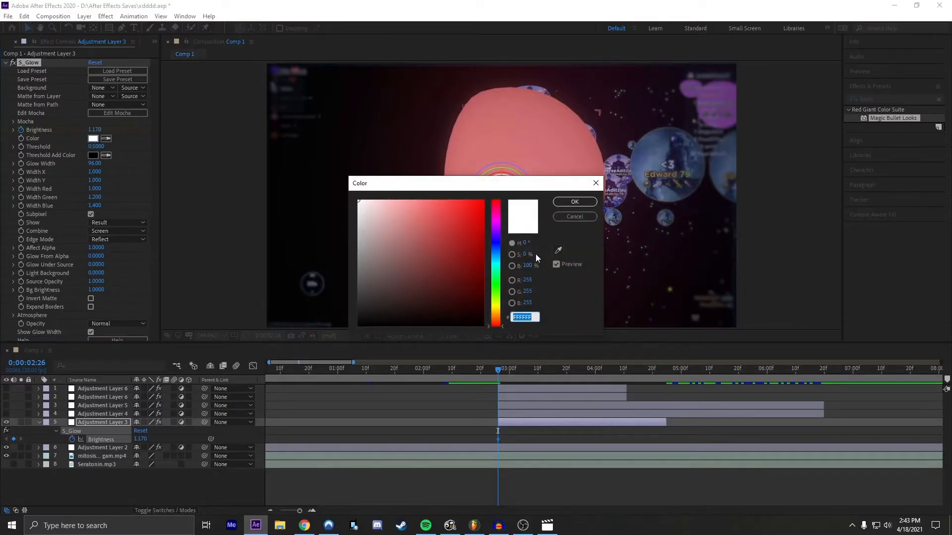
{"action": "left_click", "coordinate": [557, 251]}
{"action": "left_click", "coordinate": [568, 130]}
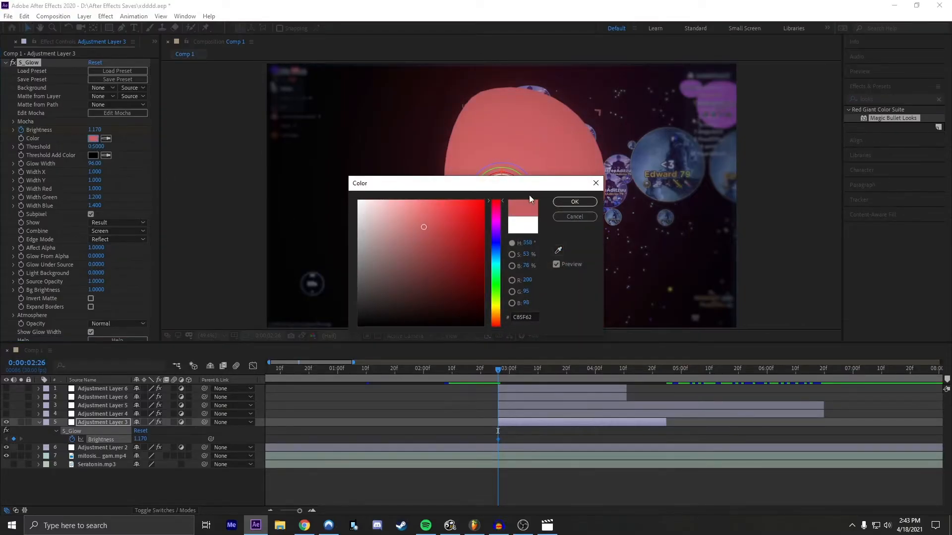
{"action": "left_click", "coordinate": [570, 199]}
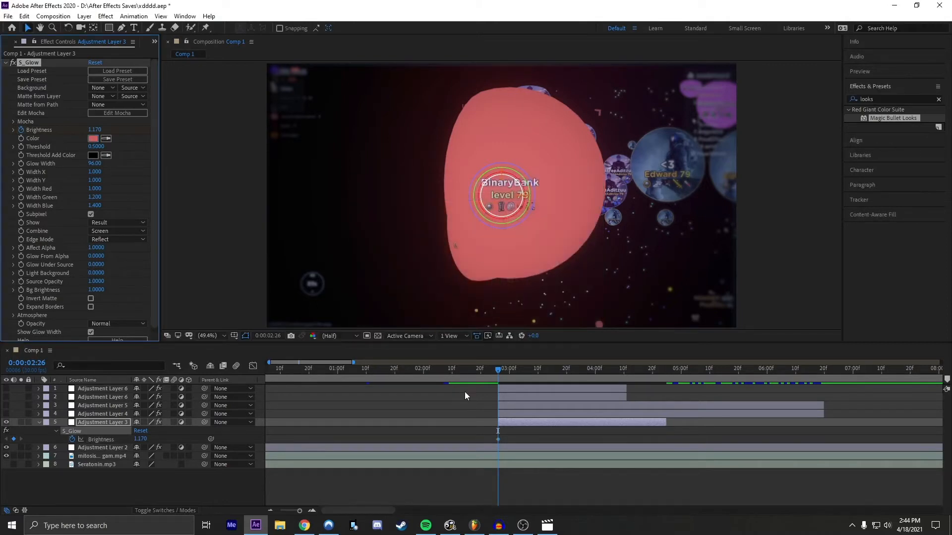
Step: Add an S_Glow Brightness keyframe of 0 near the end of Adjustment Layer 3, at 0:00:04:24
{"action": "left_click_drag", "start_coordinate": [509, 368], "coordinate": [664, 361]}
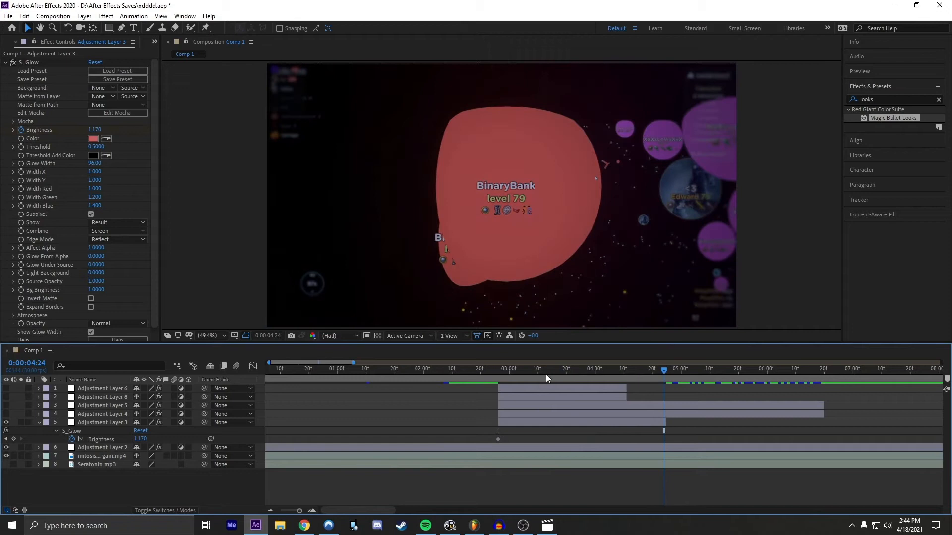
{"action": "left_click", "coordinate": [13, 439]}
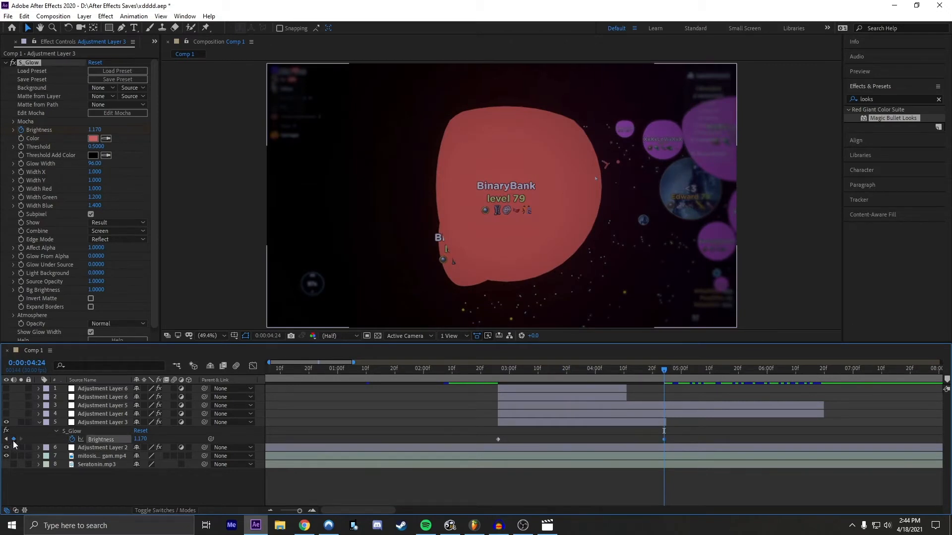
{"action": "left_click", "coordinate": [158, 436]}
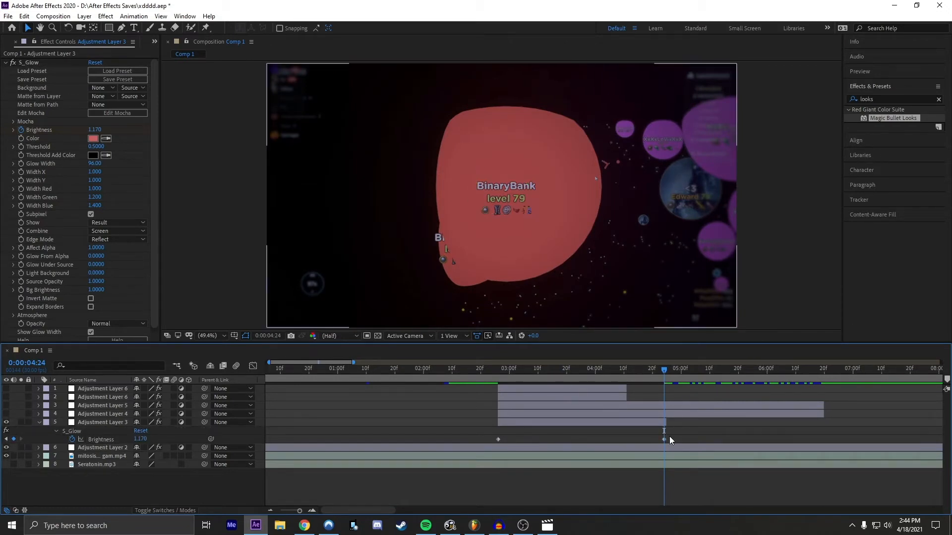
{"action": "left_click", "coordinate": [141, 439]}
{"action": "type", "text": "0"}
{"action": "key", "text": "Return"}
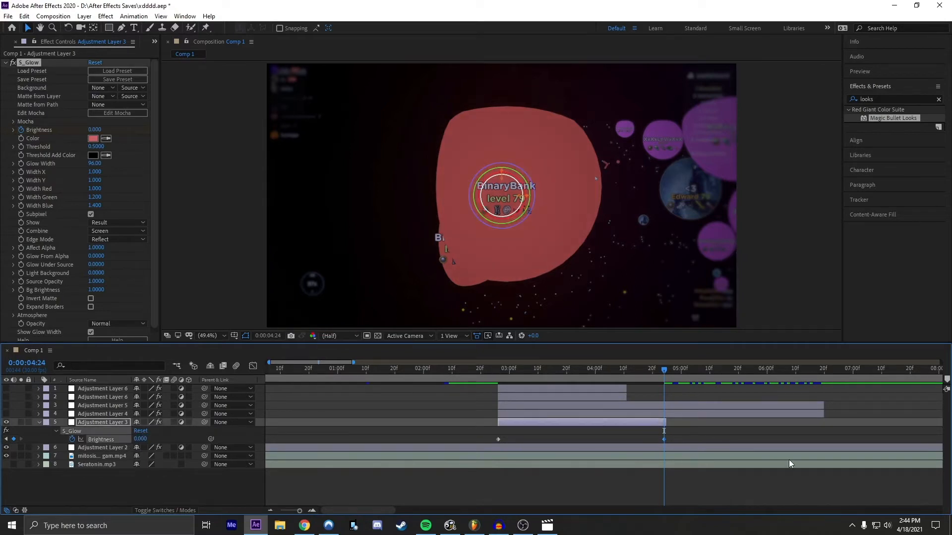
Step: Ease both S_Glow Brightness keyframes and shape the curve to drop steeply before flattening out, previewing the fade from 0:00:02:15
{"action": "left_click_drag", "start_coordinate": [680, 437], "coordinate": [480, 443]}
{"action": "left_click", "coordinate": [253, 367]}
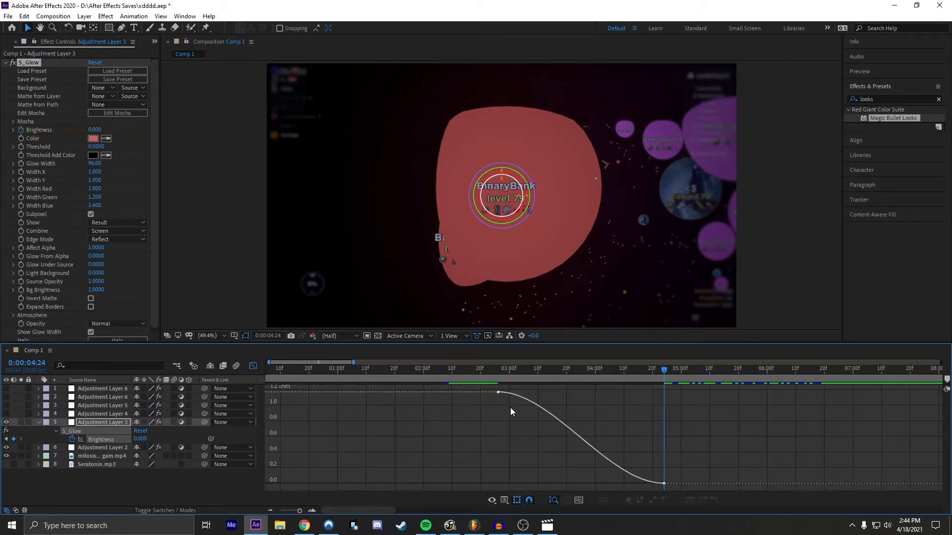
{"action": "left_click", "coordinate": [497, 393]}
{"action": "left_click_drag", "start_coordinate": [552, 395], "coordinate": [442, 444]}
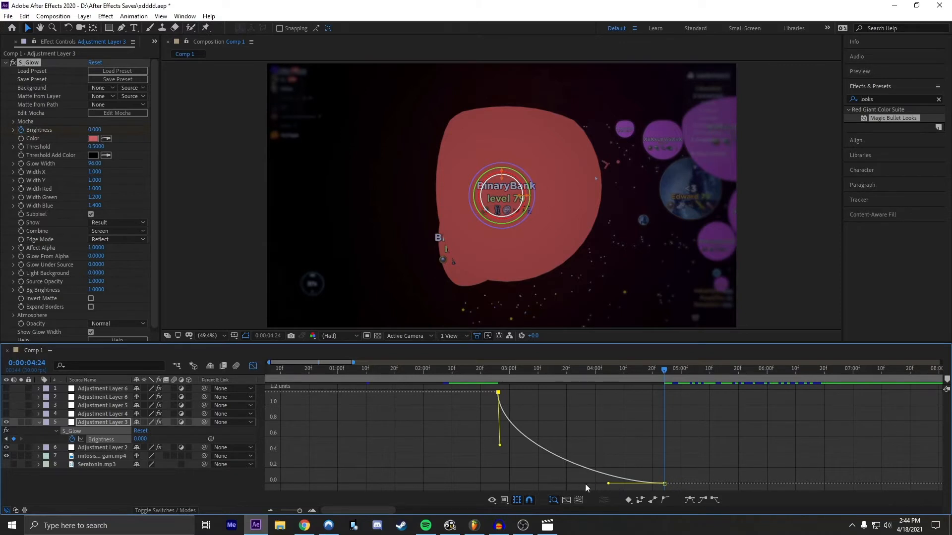
{"action": "left_click_drag", "start_coordinate": [608, 484], "coordinate": [563, 482]}
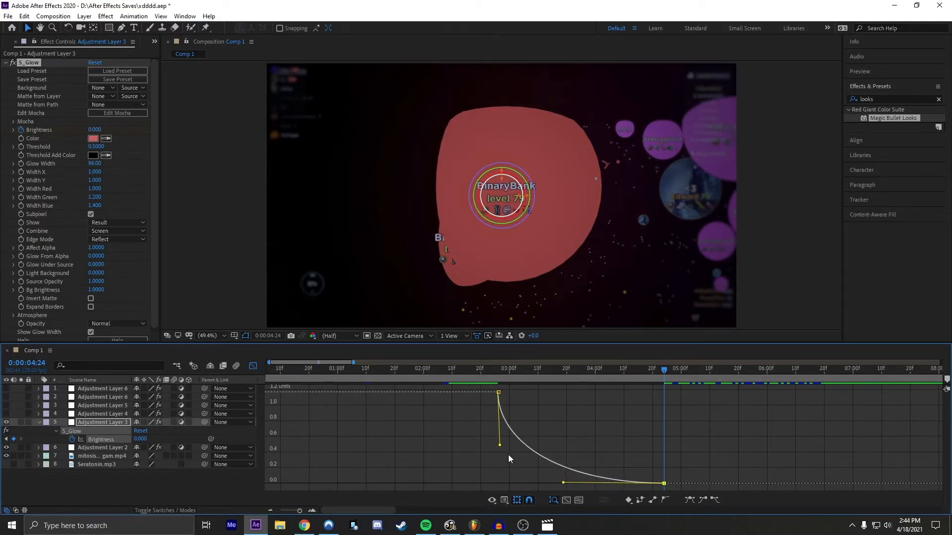
{"action": "left_click_drag", "start_coordinate": [500, 444], "coordinate": [496, 428]}
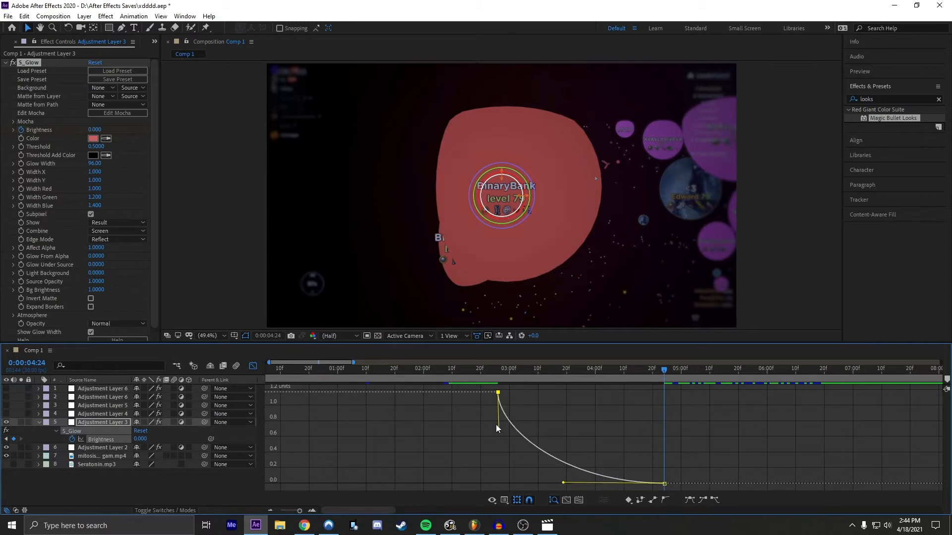
{"action": "left_click_drag", "start_coordinate": [504, 371], "coordinate": [466, 374]}
{"action": "key", "text": "space"}
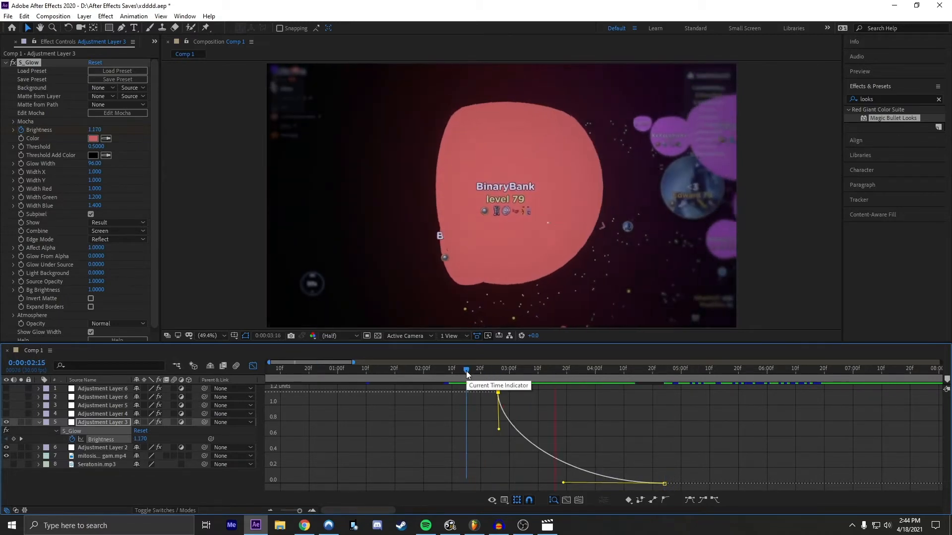
{"action": "key", "text": "space"}
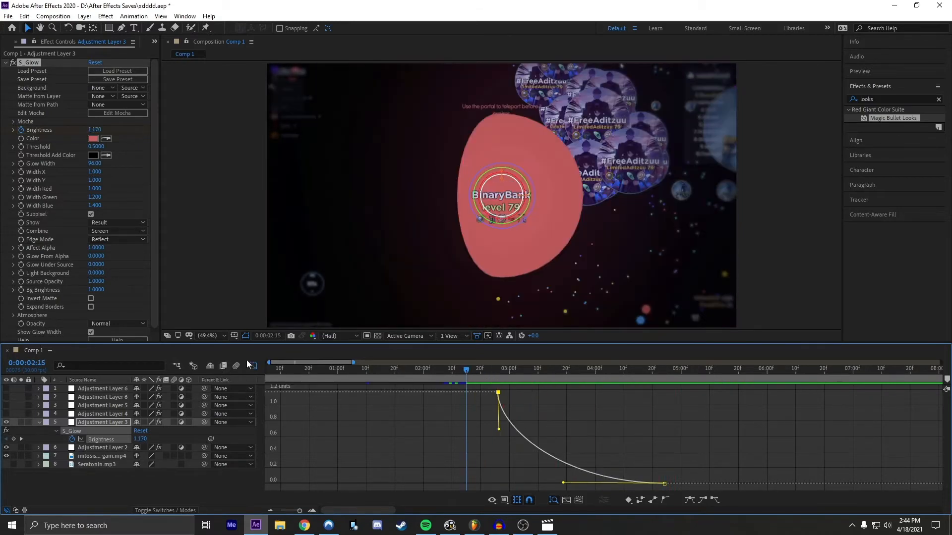
Step: Return from the value graph to the layer bars and make the hidden Adjustment Layers 4 through 6 visible
{"action": "left_click", "coordinate": [253, 366]}
{"action": "left_click", "coordinate": [484, 428]}
{"action": "left_click", "coordinate": [514, 389]}
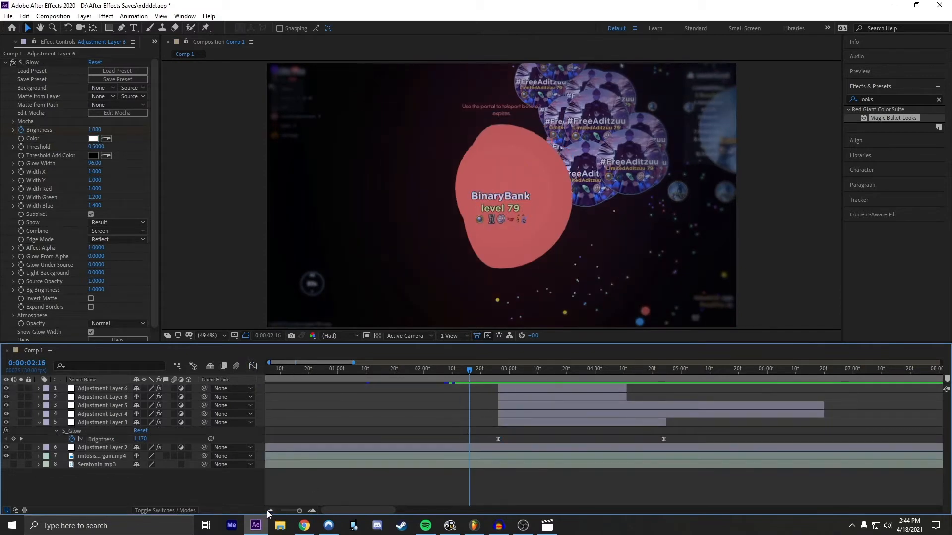
{"action": "left_click", "coordinate": [269, 511]}
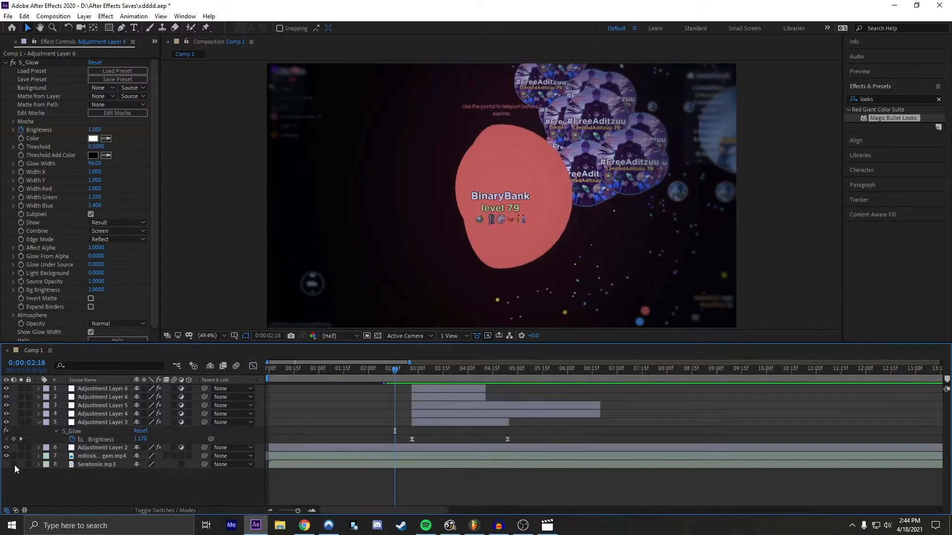
Step: Enable the Seratonin.mp3 audio, reveal its waveform and place the current time on the beat at 0:00:02:08
{"action": "left_click_drag", "start_coordinate": [400, 378], "coordinate": [374, 397]}
{"action": "left_click", "coordinate": [330, 462]}
{"action": "key", "text": "l"}
{"action": "key", "text": "l"}
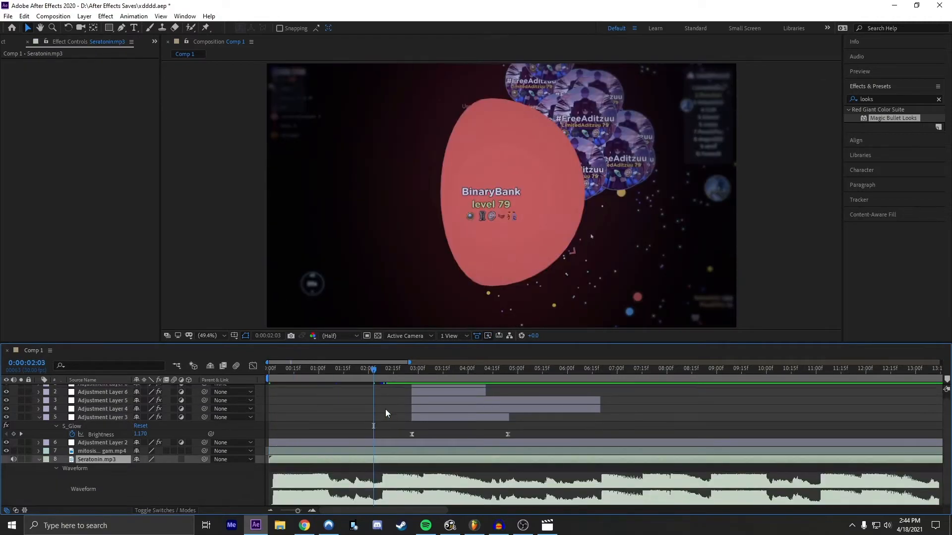
{"action": "mouse_move", "coordinate": [379, 380]}
{"action": "left_mouse_down"}
{"action": "mouse_move", "coordinate": [270, 377]}
{"action": "mouse_move", "coordinate": [382, 370]}
{"action": "left_mouse_up"}
{"action": "left_click", "coordinate": [311, 511]}
{"action": "left_click", "coordinate": [432, 443]}
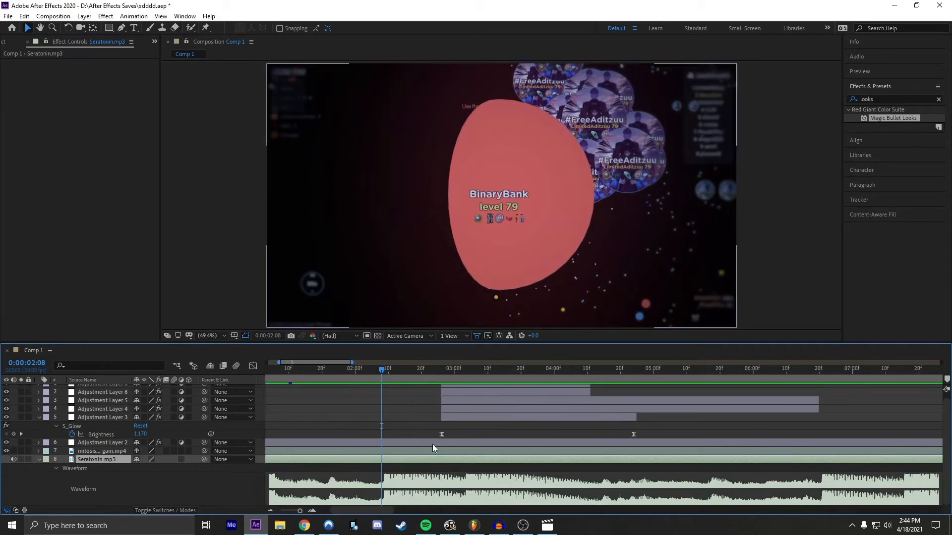
{"action": "left_click", "coordinate": [425, 452]}
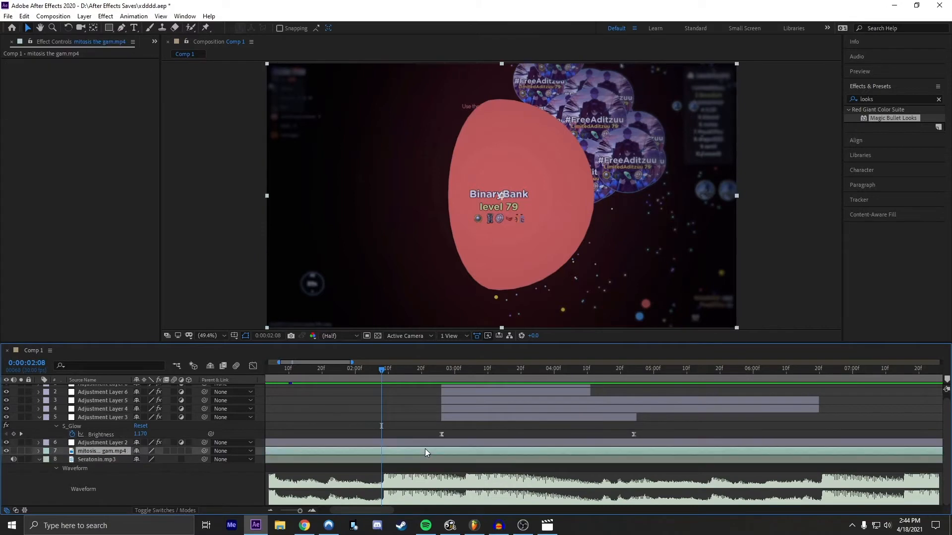
{"action": "left_click", "coordinate": [454, 418], "text": "ctrl"}
{"action": "left_click", "coordinate": [455, 408], "text": "ctrl"}
{"action": "scroll", "coordinate": [446, 431], "scroll_direction": "up", "scroll_amount": 1}
{"action": "left_click", "coordinate": [462, 412], "text": "ctrl"}
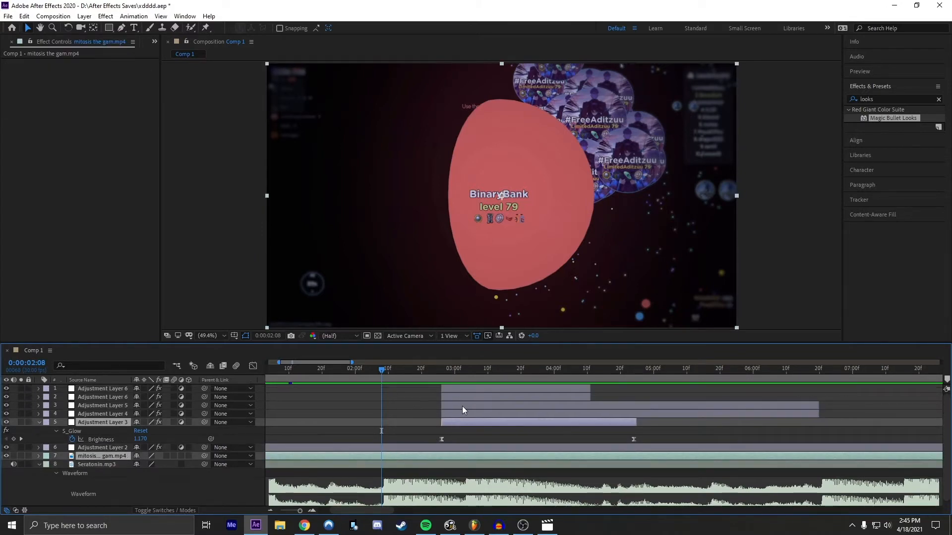
{"action": "left_click", "coordinate": [462, 406], "text": "ctrl"}
{"action": "left_click", "coordinate": [390, 440]}
Step: Shift the gameplay footage and Adjustment Layers 3 through 6 earlier together so the effect layers start on the beat at 0:00:02:08
{"action": "left_click", "coordinate": [382, 454]}
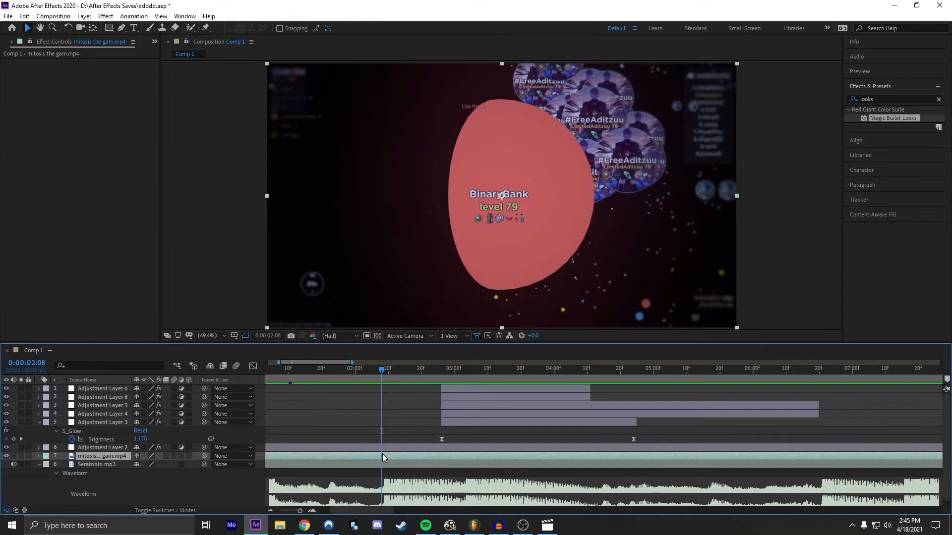
{"action": "left_click", "coordinate": [460, 422], "text": "ctrl"}
{"action": "left_click", "coordinate": [465, 413], "text": "ctrl"}
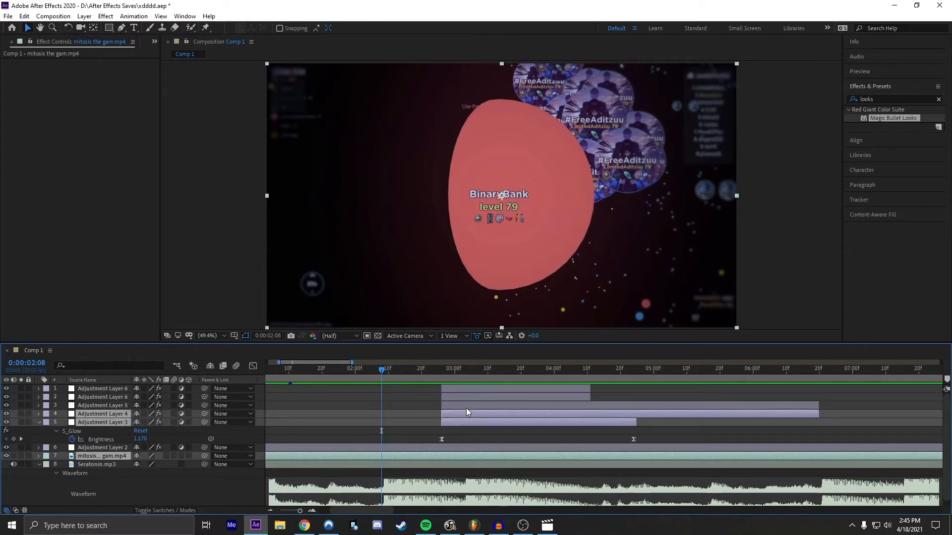
{"action": "left_click", "coordinate": [465, 405], "text": "ctrl"}
{"action": "left_click", "coordinate": [465, 396], "text": "ctrl"}
{"action": "left_click", "coordinate": [465, 391], "text": "ctrl"}
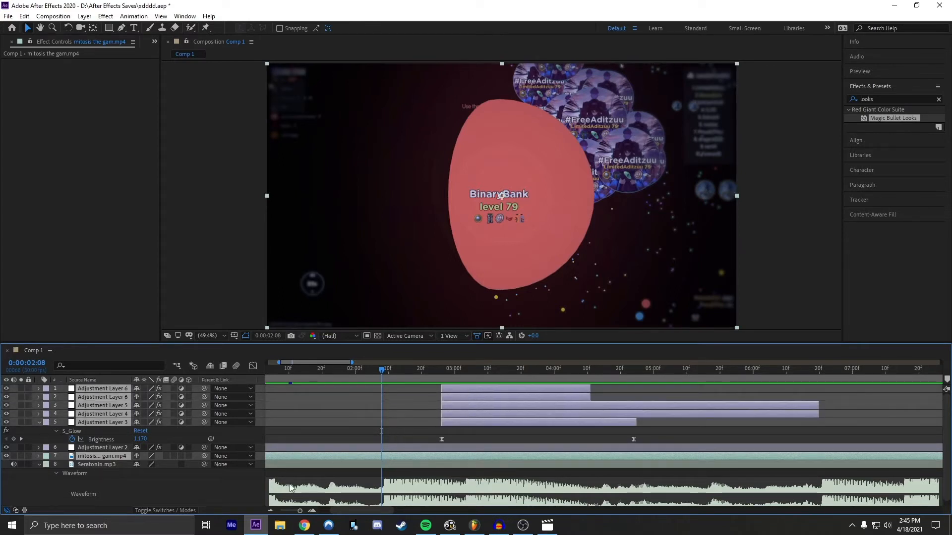
{"action": "left_click_drag", "start_coordinate": [461, 456], "coordinate": [403, 456]}
{"action": "left_click", "coordinate": [404, 434]}
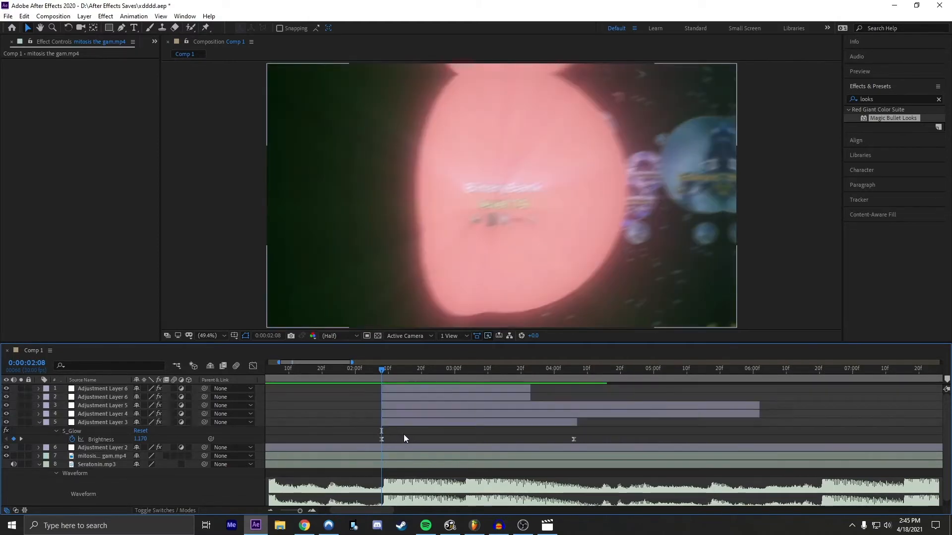
{"action": "left_click", "coordinate": [270, 511]}
{"action": "left_click_drag", "start_coordinate": [370, 373], "coordinate": [225, 391]}
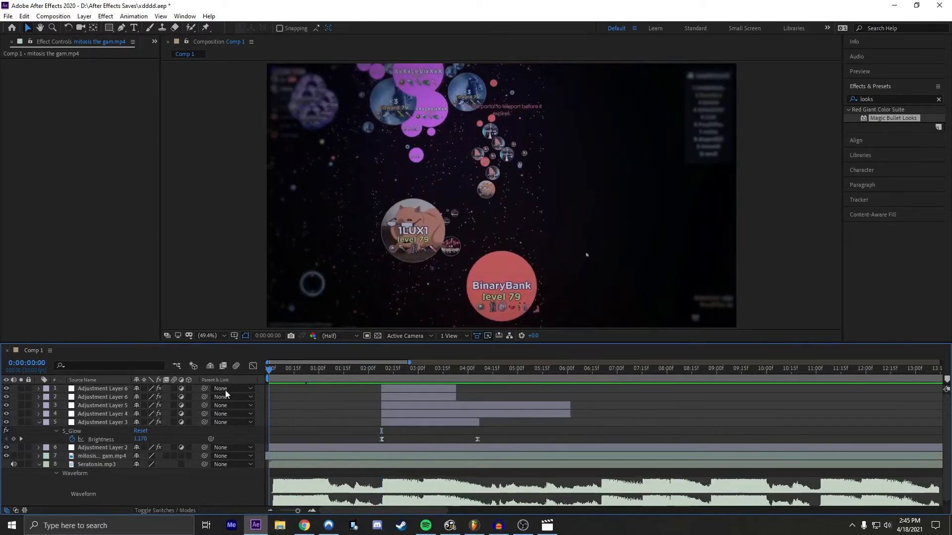
{"action": "left_click", "coordinate": [276, 459]}
{"action": "key", "text": "ctrl+d"}
{"action": "left_click", "coordinate": [277, 463]}
{"action": "key", "text": "Delete"}
Step: Preview the composition from the start and again from 0:00:01:23 to check the effects' timing against the music
{"action": "key", "text": "space"}
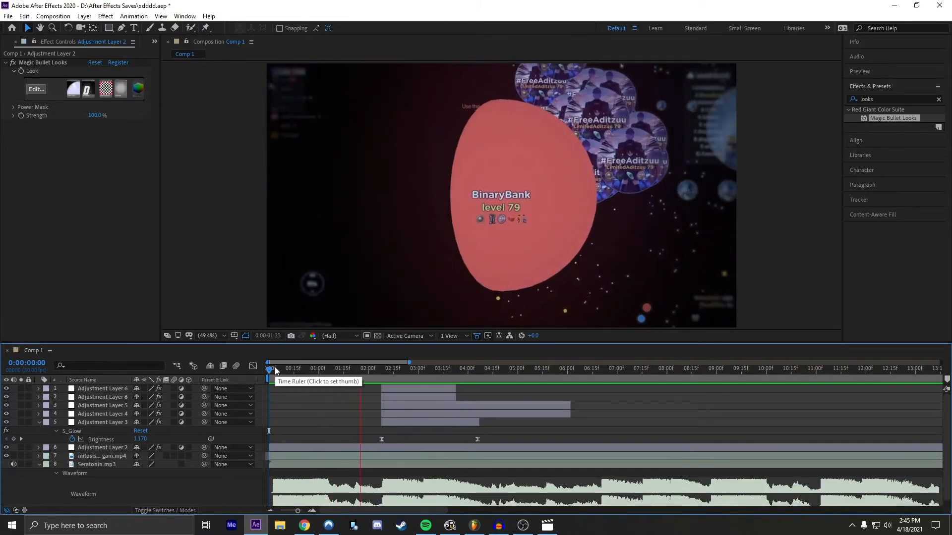
{"action": "left_click", "coordinate": [356, 371]}
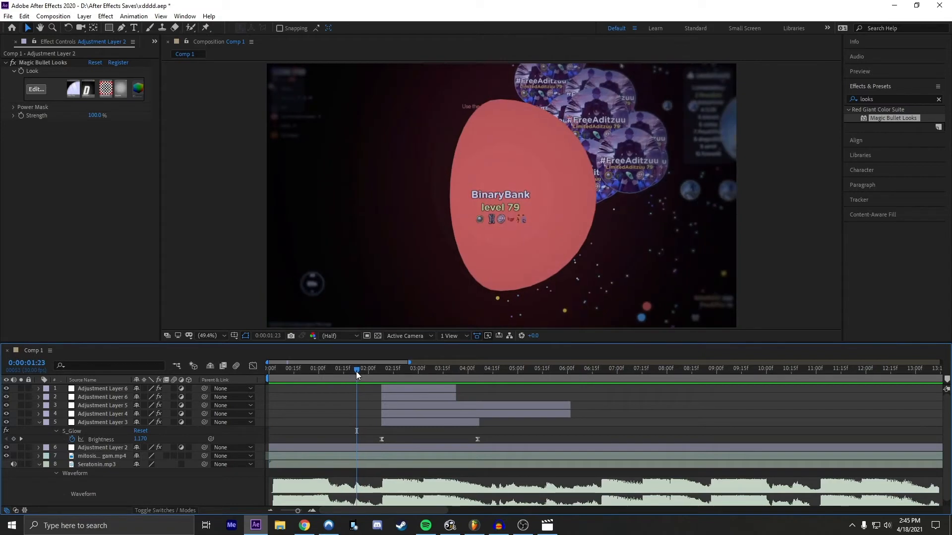
{"action": "key", "text": "space"}
{"action": "left_click_drag", "start_coordinate": [357, 371], "coordinate": [382, 371]}
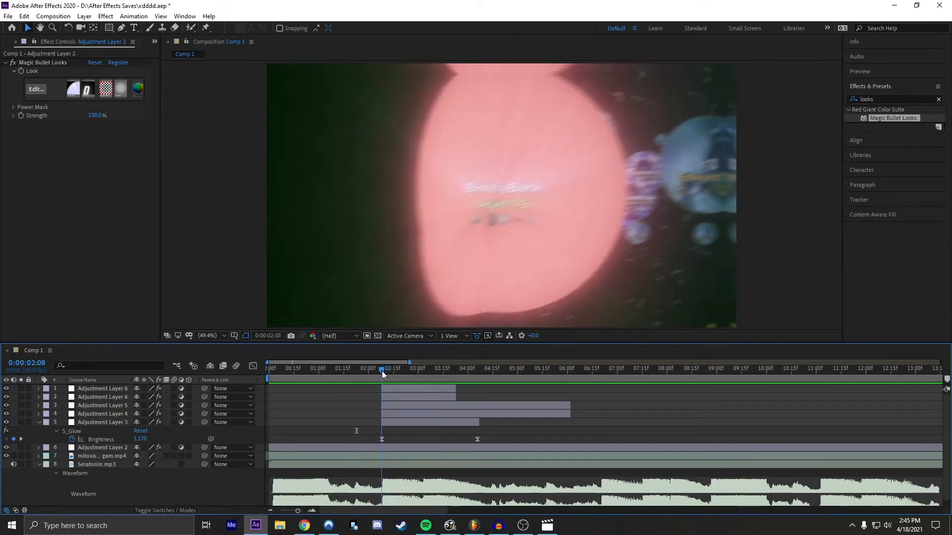
{"action": "left_click", "coordinate": [312, 511]}
{"action": "left_click", "coordinate": [324, 446]}
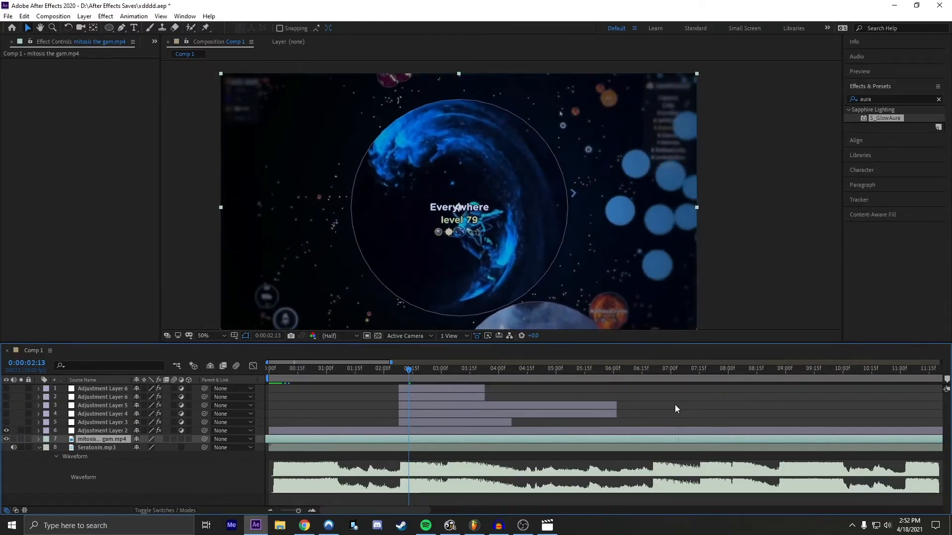
Step: Place the current time at 0:00:02:08, activate the Ellipse tool and duplicate the gameplay footage layer
{"action": "left_click", "coordinate": [312, 511]}
{"action": "scroll", "coordinate": [400, 465], "scroll_direction": "left", "scroll_amount": 1}
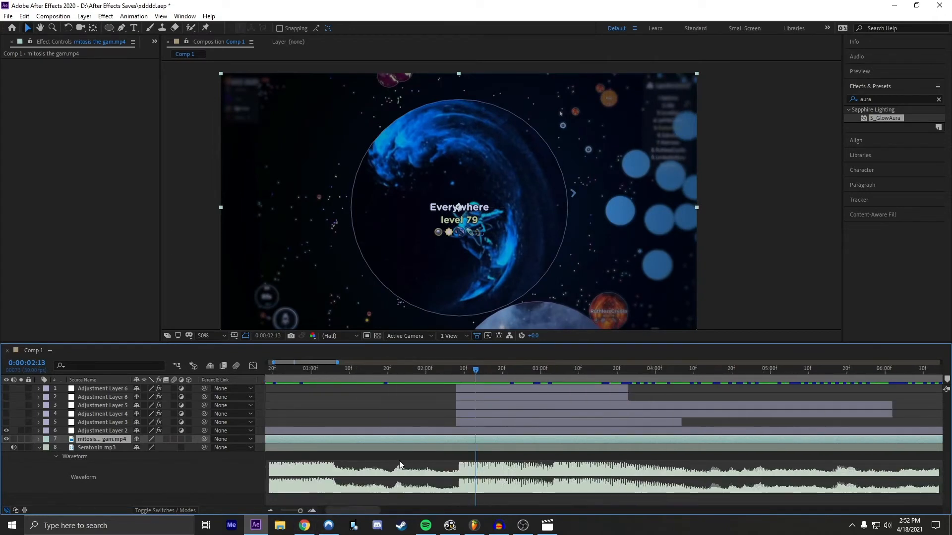
{"action": "scroll", "coordinate": [400, 464], "scroll_direction": "left", "scroll_amount": 2}
{"action": "left_click_drag", "start_coordinate": [527, 373], "coordinate": [520, 372]}
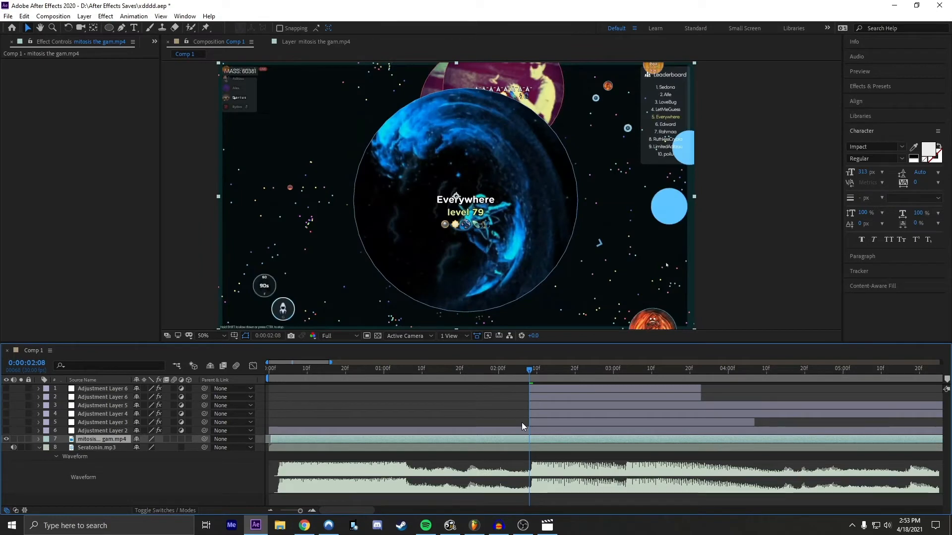
{"action": "left_click", "coordinate": [109, 28]}
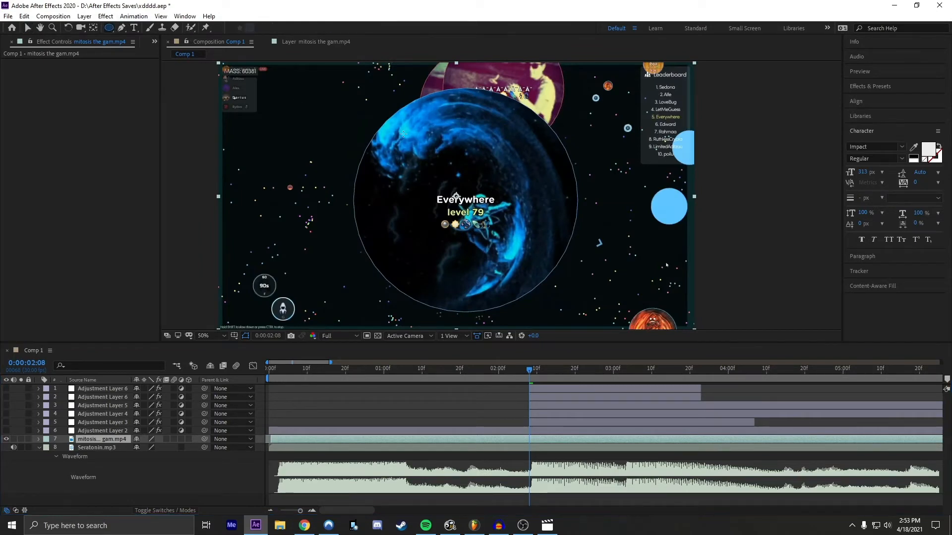
{"action": "left_click", "coordinate": [493, 424]}
{"action": "left_click", "coordinate": [496, 439]}
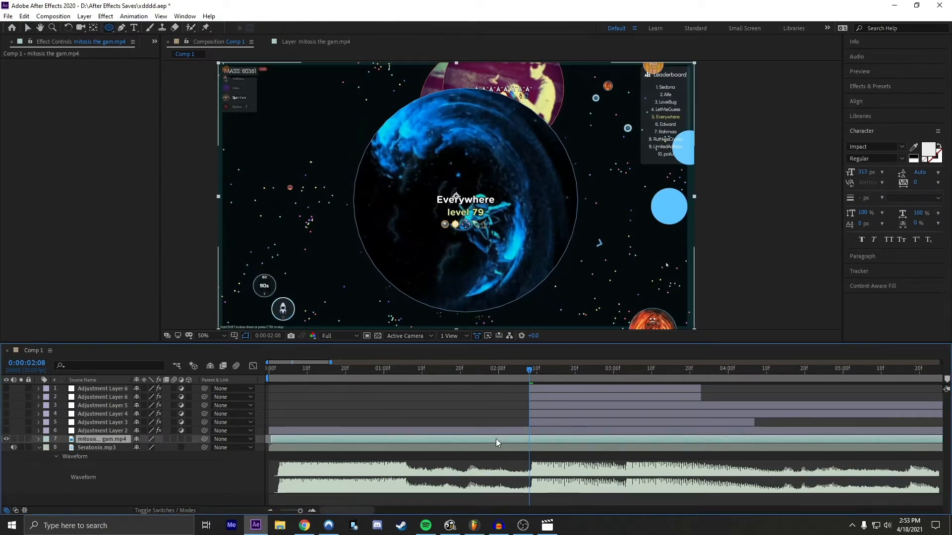
{"action": "key", "text": "ctrl+d"}
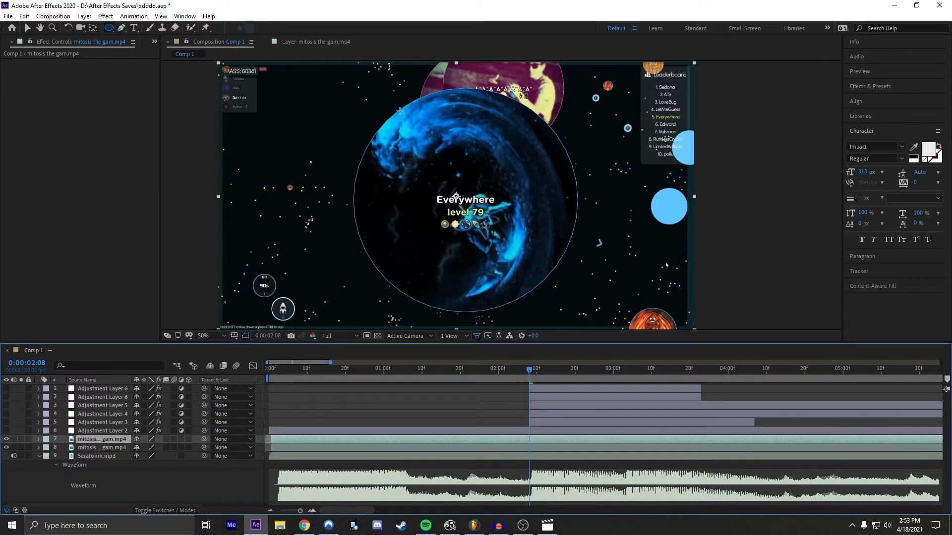
Step: Draw an elliptical mask on the top footage copy and fit its edges to the outline of the large blue cell
{"action": "left_click_drag", "start_coordinate": [381, 110], "coordinate": [575, 310]}
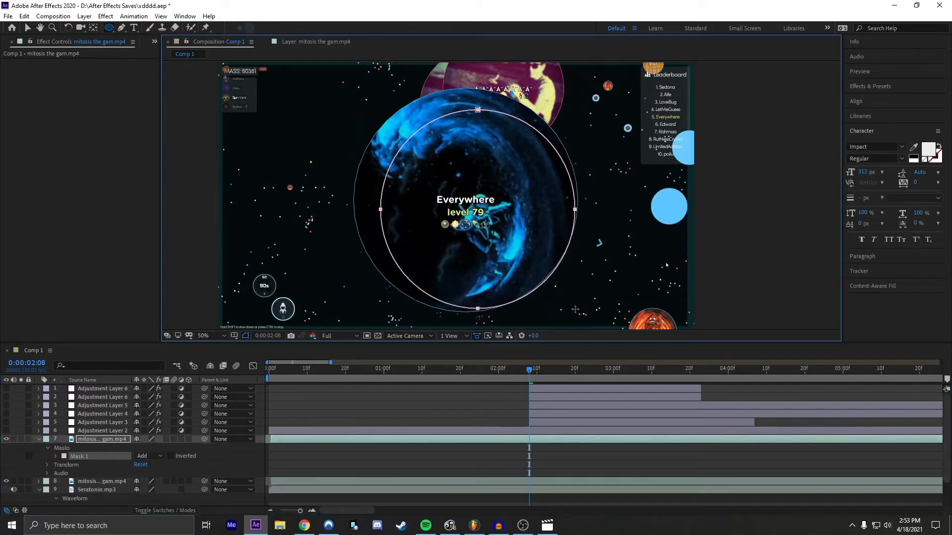
{"action": "key", "text": "v"}
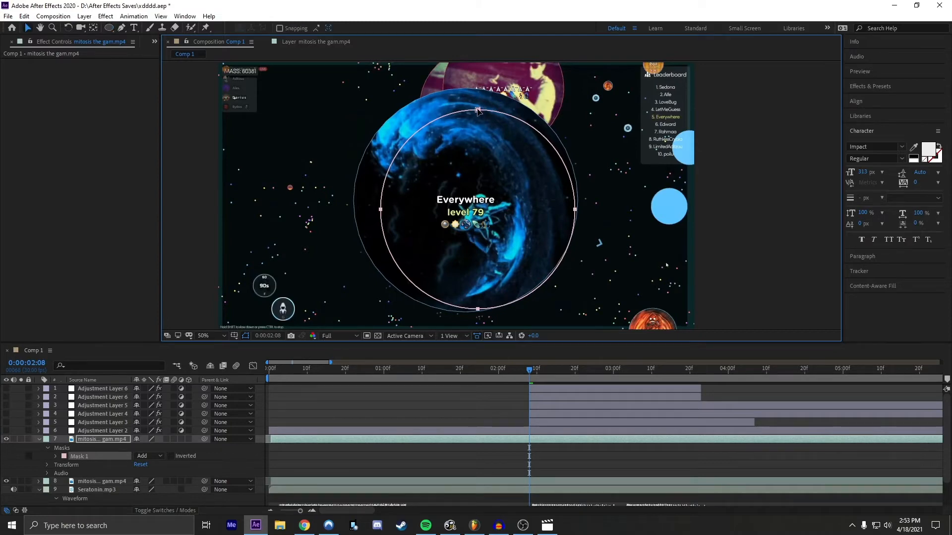
{"action": "left_click_drag", "start_coordinate": [478, 110], "coordinate": [464, 89]}
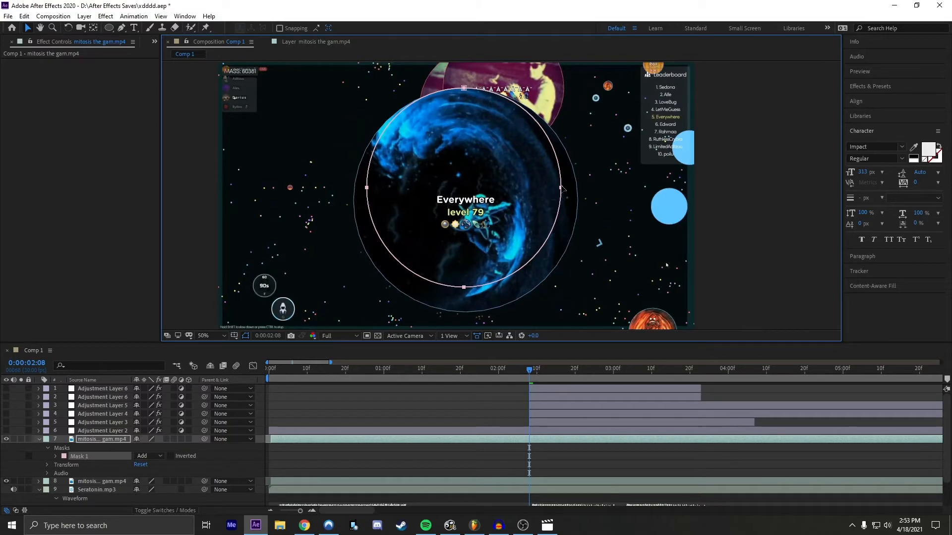
{"action": "key", "text": "ctrl+t"}
{"action": "left_click_drag", "start_coordinate": [465, 288], "coordinate": [473, 314]}
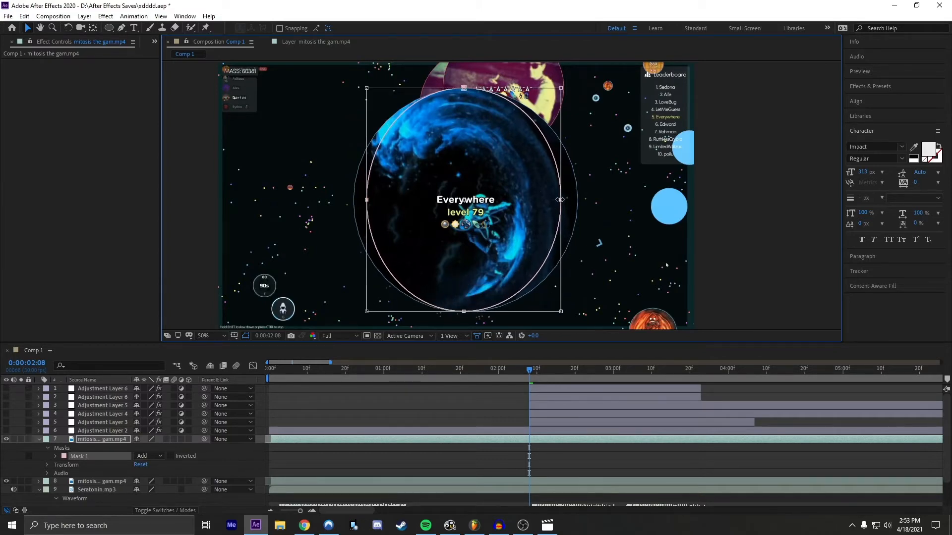
{"action": "left_click_drag", "start_coordinate": [559, 199], "coordinate": [577, 200]}
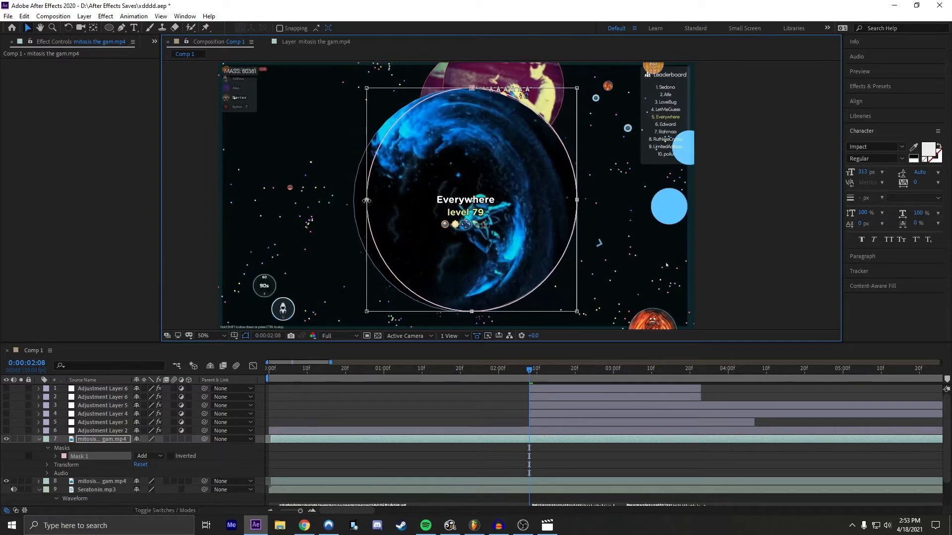
{"action": "left_click_drag", "start_coordinate": [366, 201], "coordinate": [354, 203]}
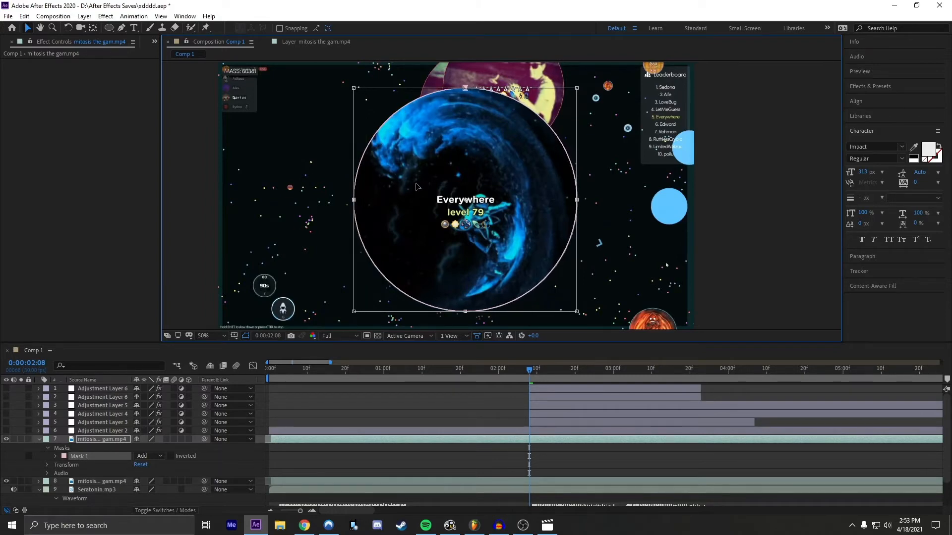
{"action": "scroll", "coordinate": [443, 178], "scroll_direction": "up", "scroll_amount": 1}
{"action": "left_click_drag", "start_coordinate": [460, 174], "coordinate": [420, 180]}
{"action": "scroll", "coordinate": [354, 223], "scroll_direction": "down", "scroll_amount": 1}
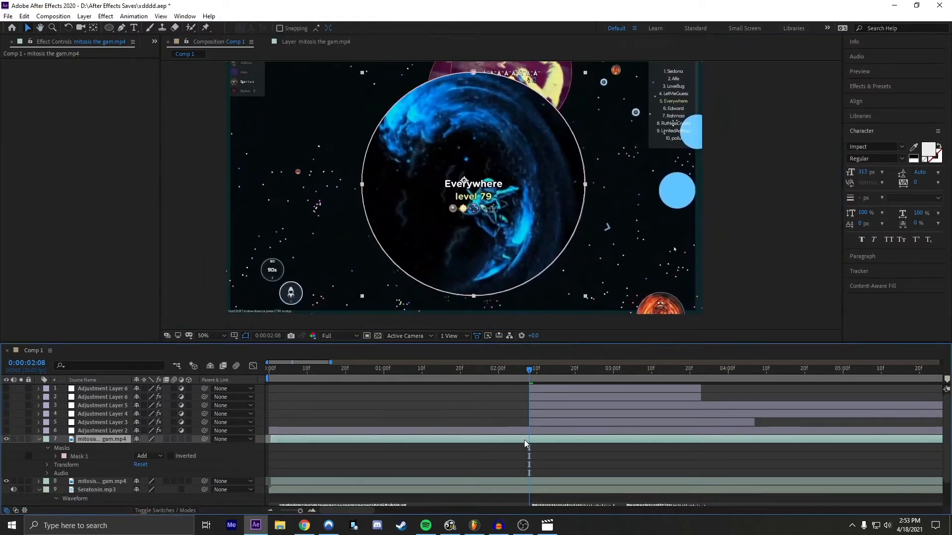
Step: Play the footage from 0:00:02:08 to check the mask against the cell's movement, and reselect the masked top copy at that frame
{"action": "key", "text": "space"}
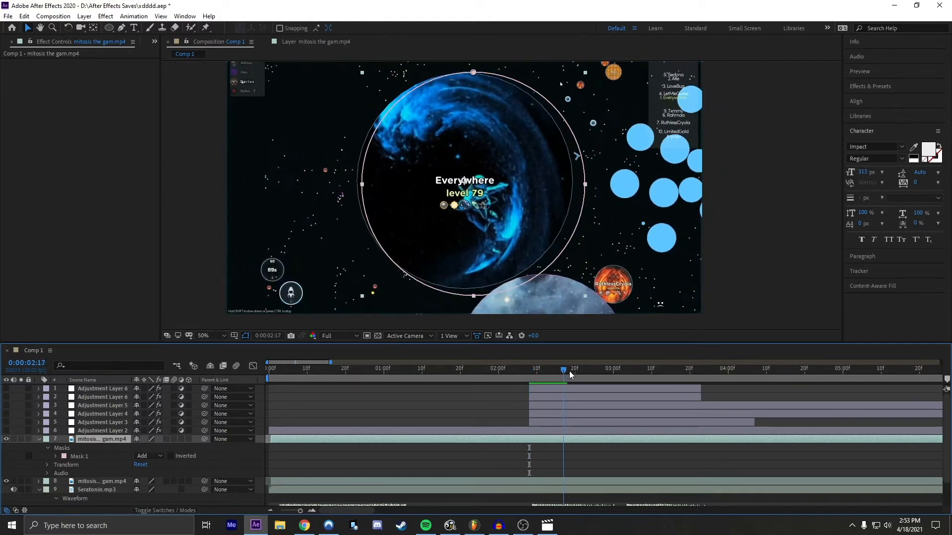
{"action": "left_click_drag", "start_coordinate": [625, 371], "coordinate": [531, 373]}
{"action": "left_click", "coordinate": [349, 481]}
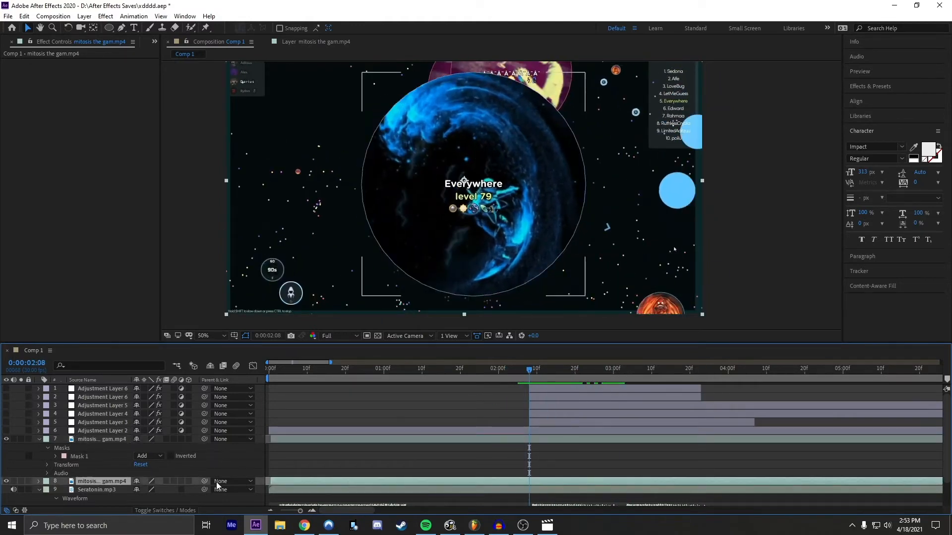
{"action": "left_click", "coordinate": [405, 453]}
{"action": "left_click", "coordinate": [466, 439]}
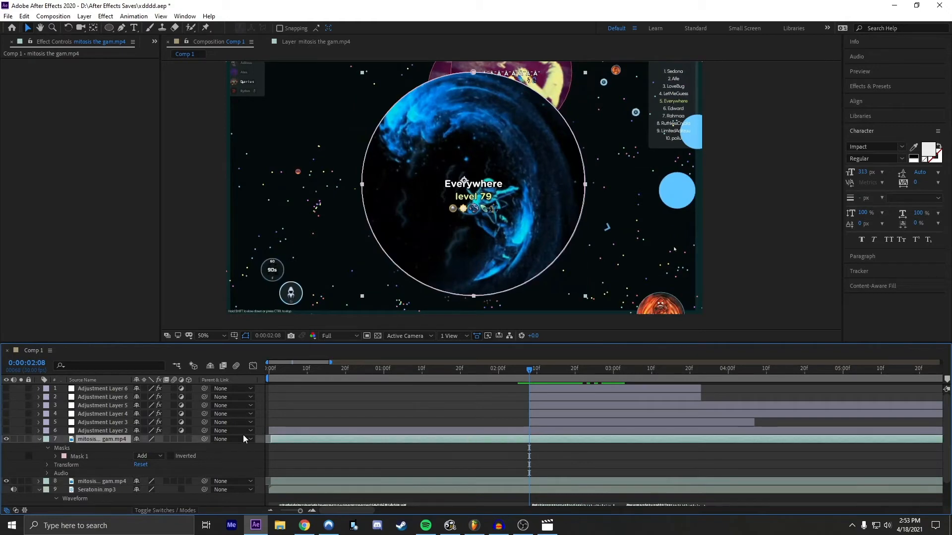
Step: Enable keyframing for Mask 1's Mask Path and Mask Expansion on the top footage copy at 0:00:02:09
{"action": "left_click", "coordinate": [49, 464]}
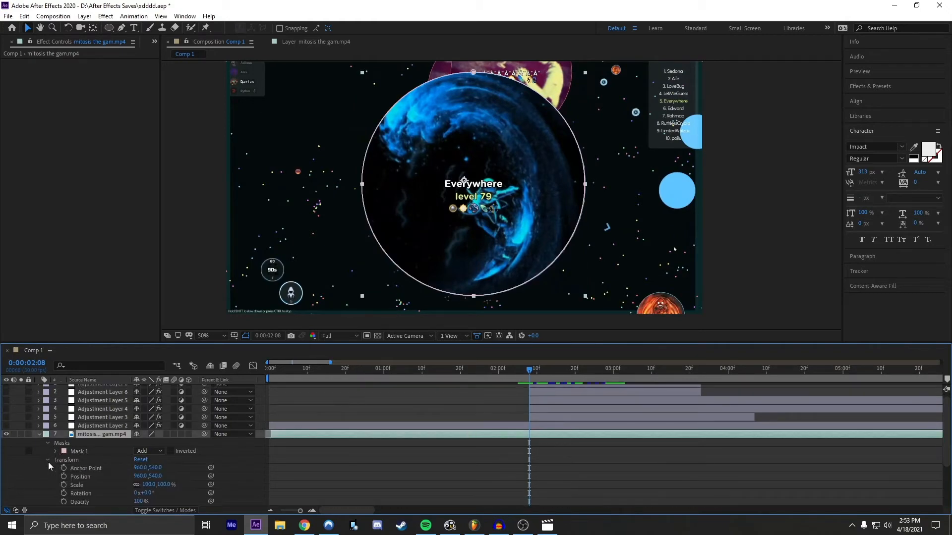
{"action": "scroll", "coordinate": [84, 460], "scroll_direction": "down", "scroll_amount": 1}
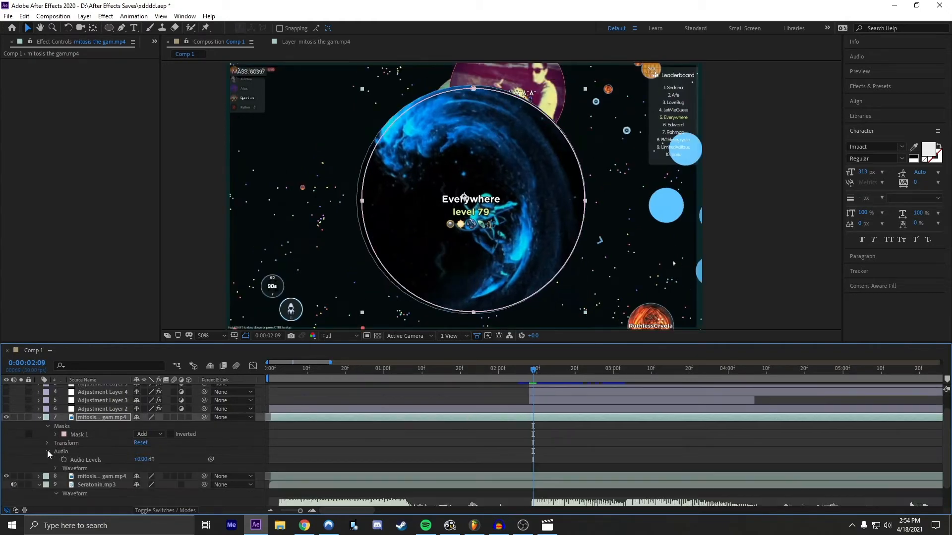
{"action": "left_click", "coordinate": [48, 451]}
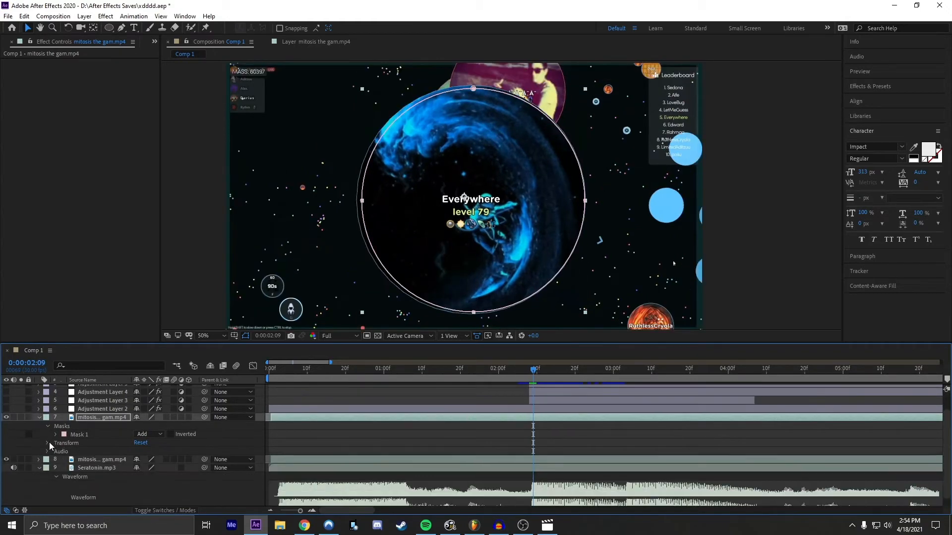
{"action": "left_click", "coordinate": [49, 442]}
{"action": "left_click", "coordinate": [49, 442]}
{"action": "left_click", "coordinate": [56, 434]}
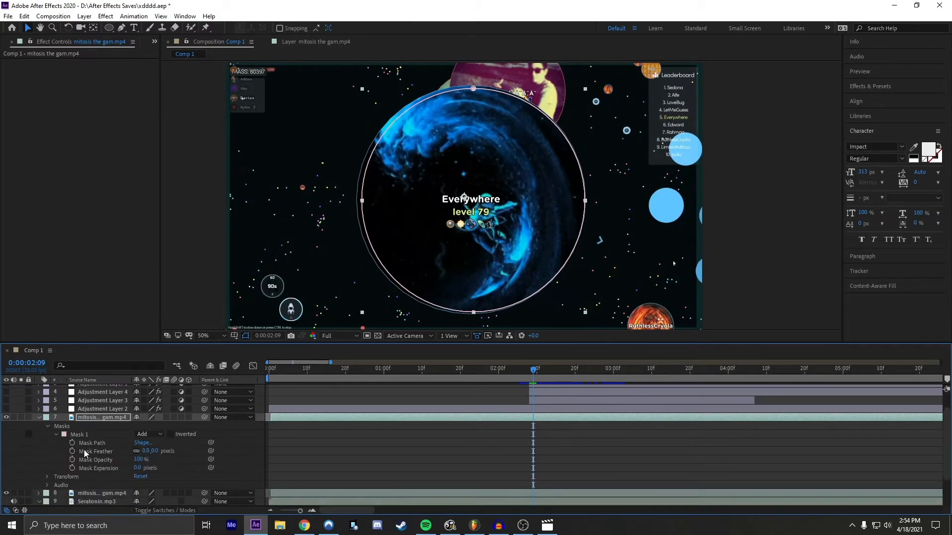
{"action": "left_click", "coordinate": [72, 443]}
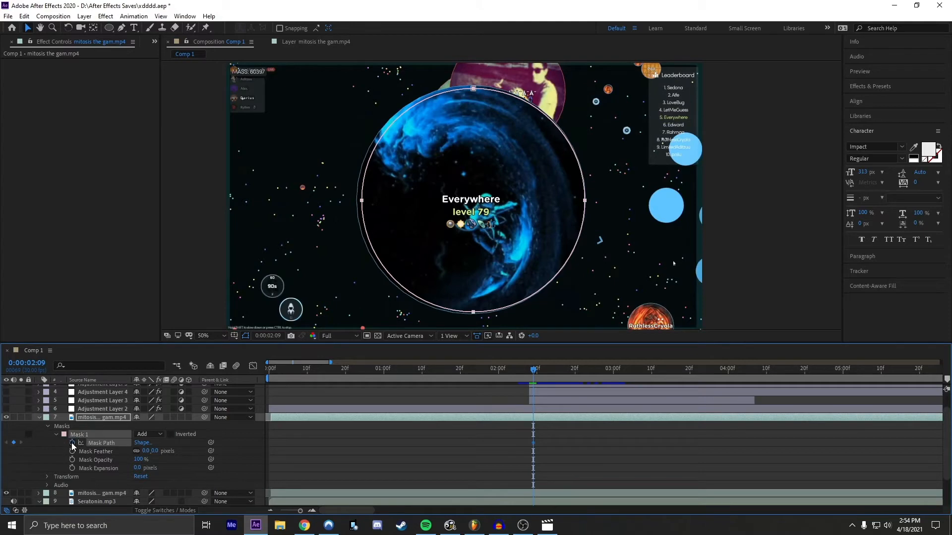
{"action": "left_click", "coordinate": [73, 468]}
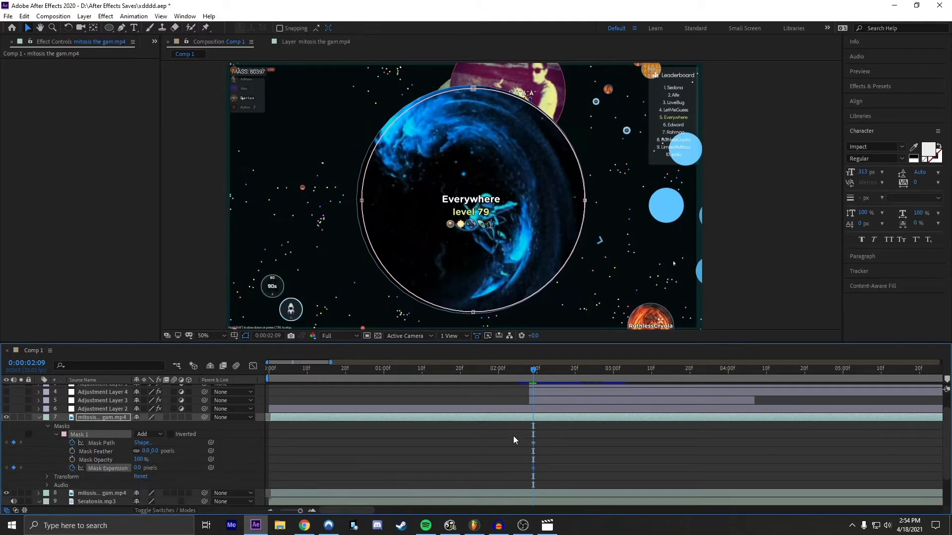
Step: Move the Mask Path and Mask Expansion keyframes one frame earlier to 0:00:02:08
{"action": "left_click_drag", "start_coordinate": [533, 371], "coordinate": [530, 371]}
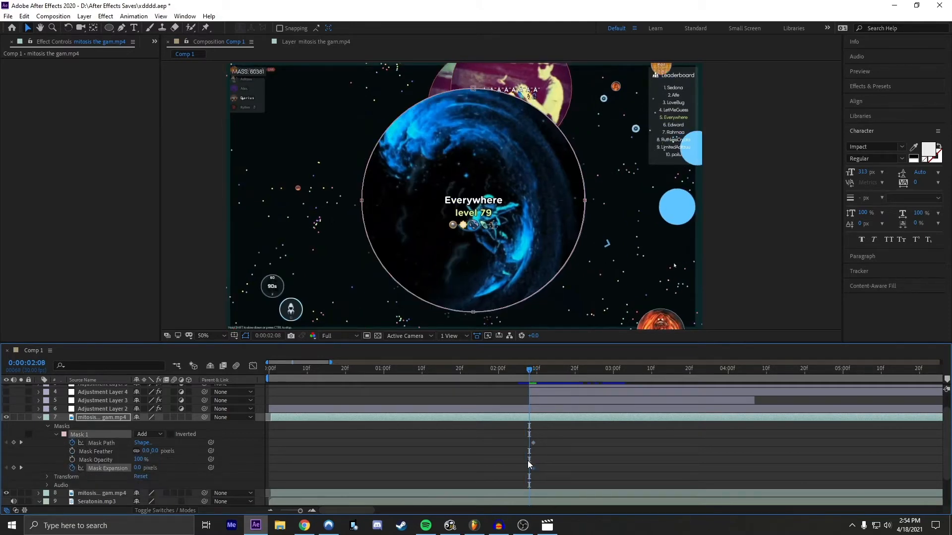
{"action": "mouse_move", "coordinate": [531, 433]}
{"action": "left_mouse_down"}
{"action": "mouse_move", "coordinate": [535, 471]}
{"action": "mouse_move", "coordinate": [530, 442]}
{"action": "left_mouse_up"}
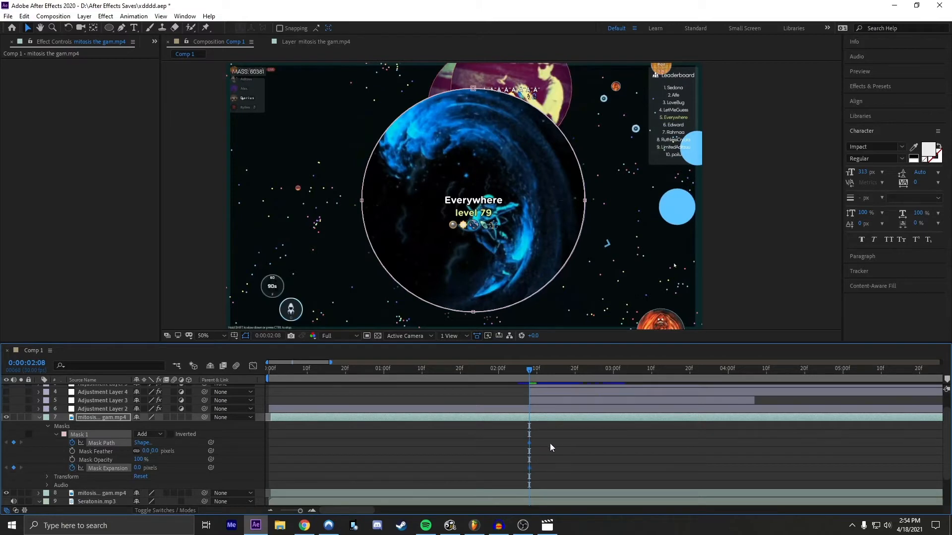
{"action": "left_click", "coordinate": [550, 444]}
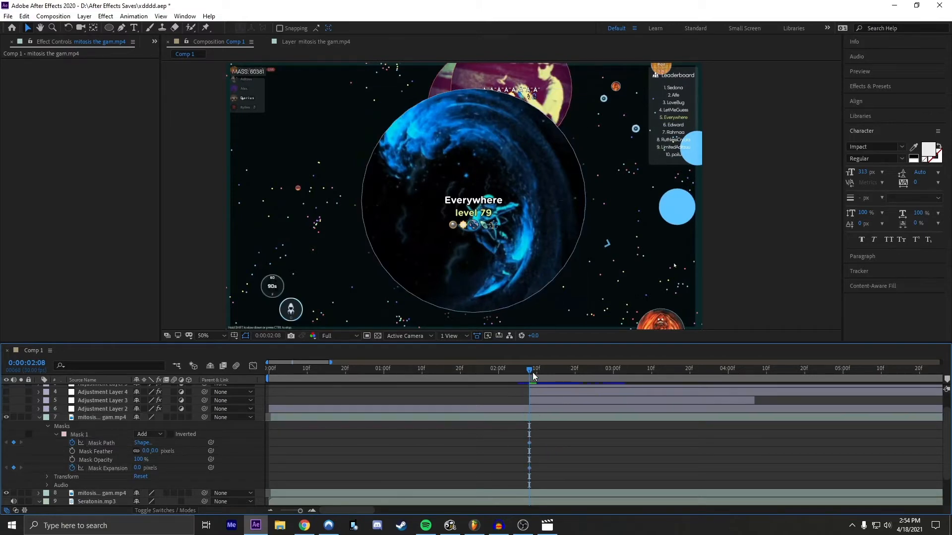
Step: Add Mask Expansion and Mask Path keyframes to Mask 1 at 0:00:02:09
{"action": "left_click_drag", "start_coordinate": [529, 372], "coordinate": [537, 372]}
{"action": "left_click", "coordinate": [539, 419]}
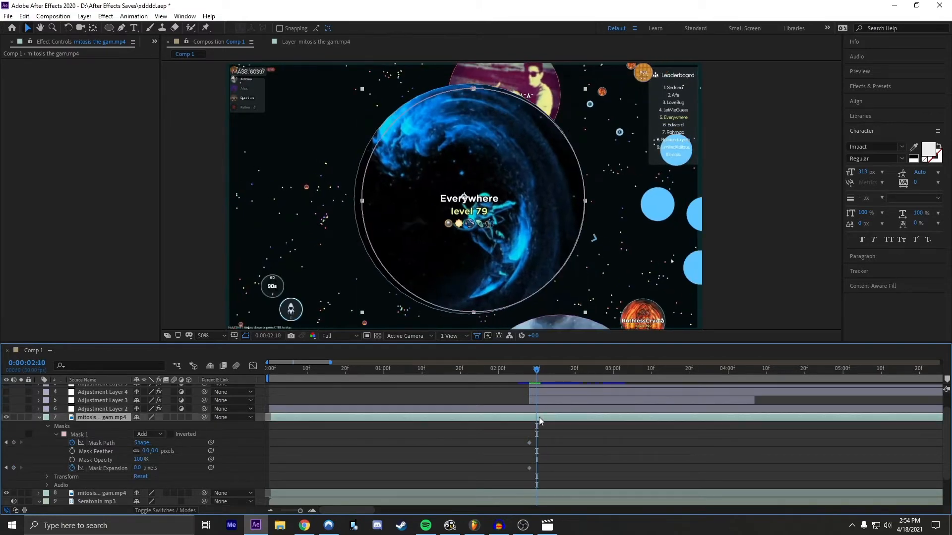
{"action": "key", "text": "Page_Up"}
{"action": "key", "text": "Page_Up"}
{"action": "key", "text": "Page_Down"}
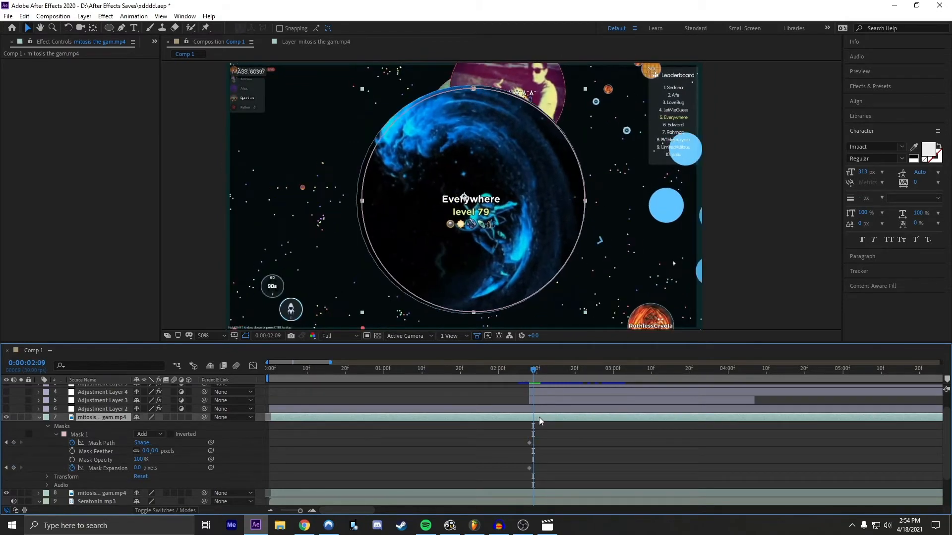
{"action": "left_click", "coordinate": [14, 468]}
{"action": "left_click", "coordinate": [13, 443]}
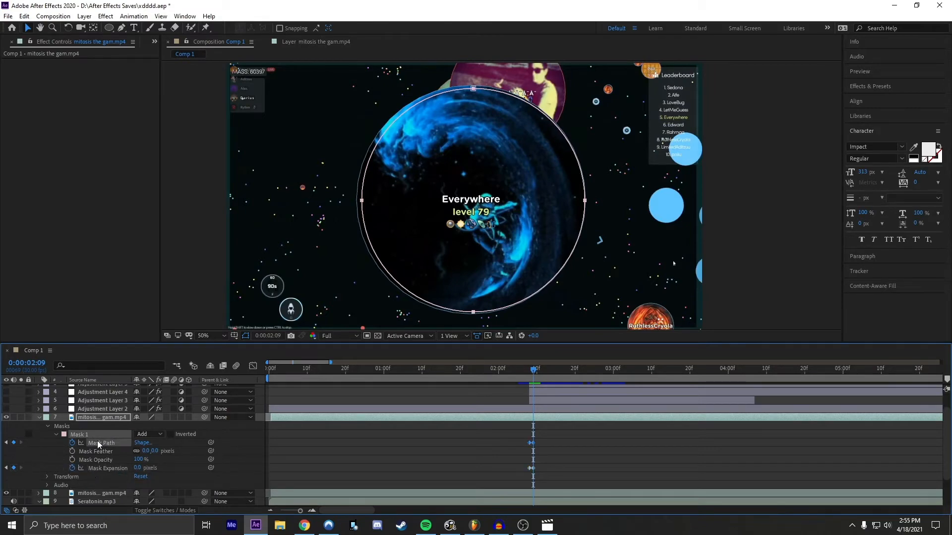
{"action": "left_click", "coordinate": [95, 468]}
{"action": "left_click_drag", "start_coordinate": [362, 202], "coordinate": [358, 202]}
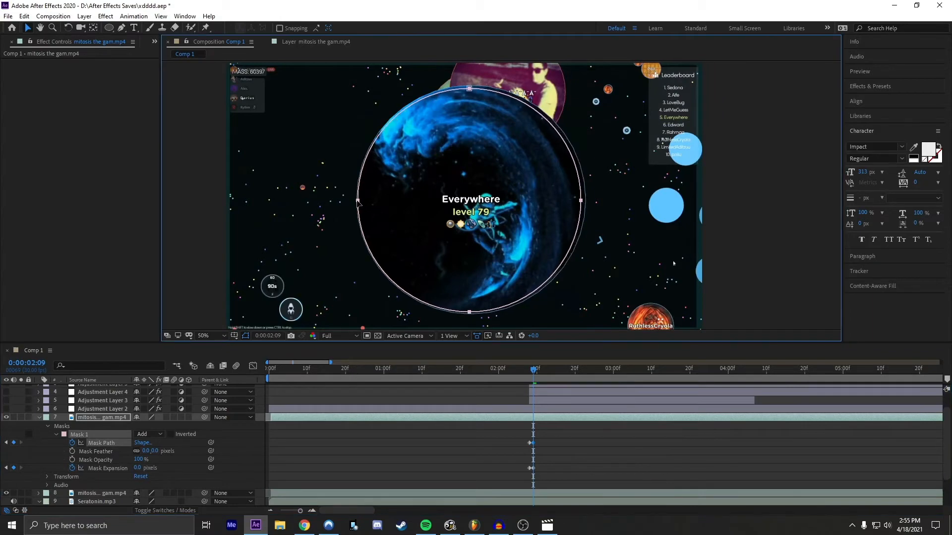
{"action": "key", "text": "ctrl+z"}
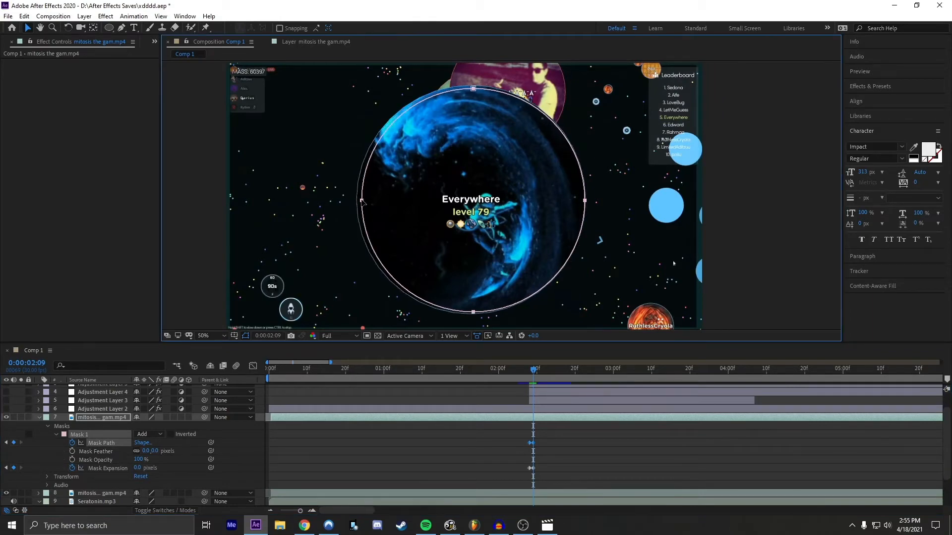
Step: Stretch the mask's left, upper and lower edges outward at 0:00:02:09 to fit the blue cell's outline
{"action": "double_click", "coordinate": [362, 202]}
{"action": "left_click_drag", "start_coordinate": [362, 201], "coordinate": [357, 201]}
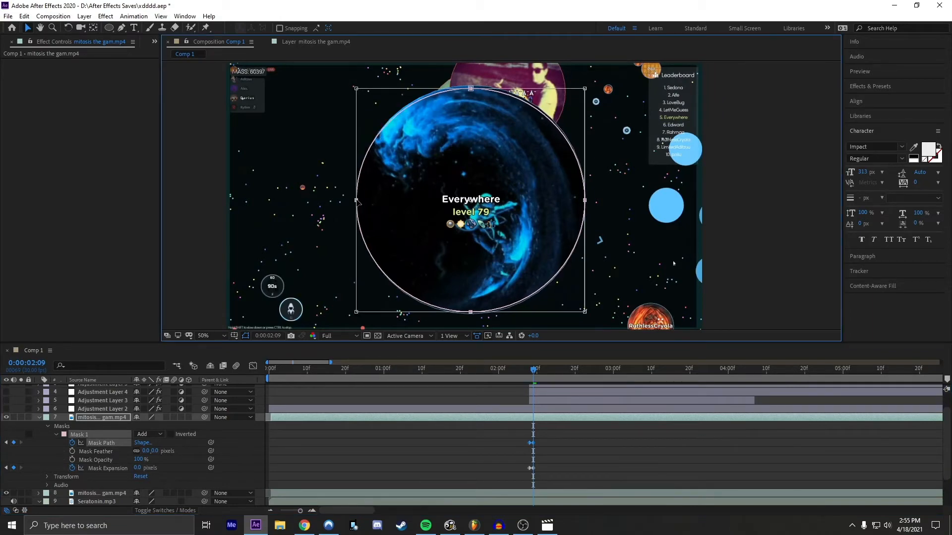
{"action": "left_click_drag", "start_coordinate": [471, 89], "coordinate": [472, 88]}
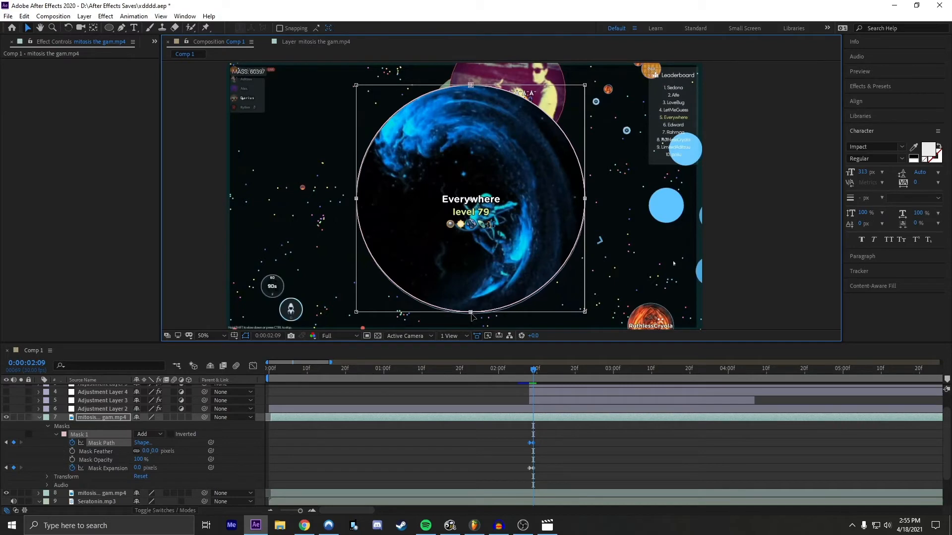
{"action": "left_click_drag", "start_coordinate": [471, 313], "coordinate": [472, 315]}
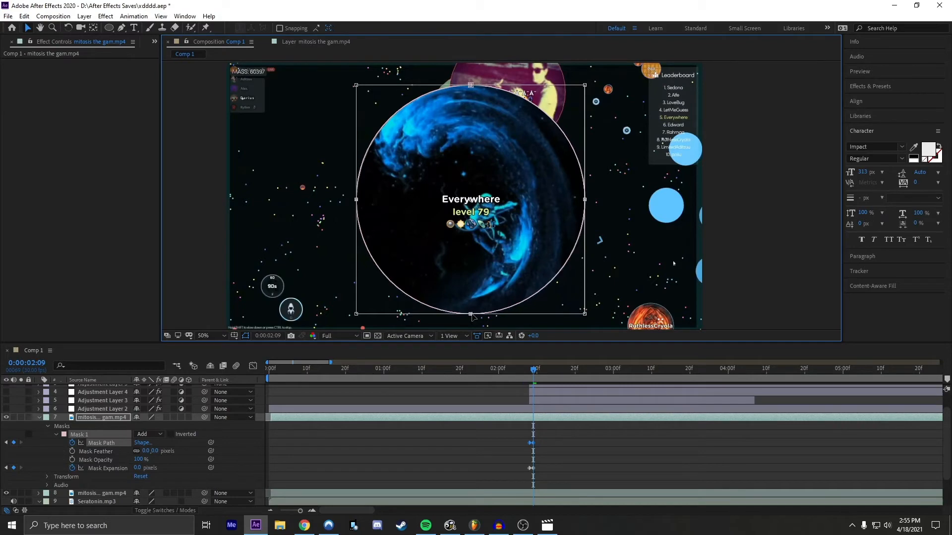
{"action": "left_click", "coordinate": [488, 460]}
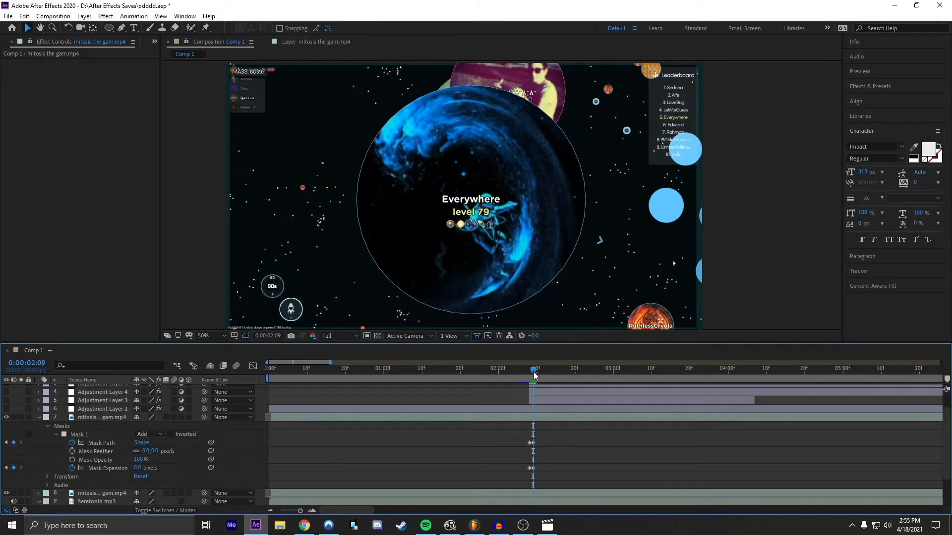
Step: Add a Mask Path keyframe at 0:00:02:10 and turn off keyframing for Mask Expansion
{"action": "left_click_drag", "start_coordinate": [534, 376], "coordinate": [538, 375]}
{"action": "left_click", "coordinate": [528, 419]}
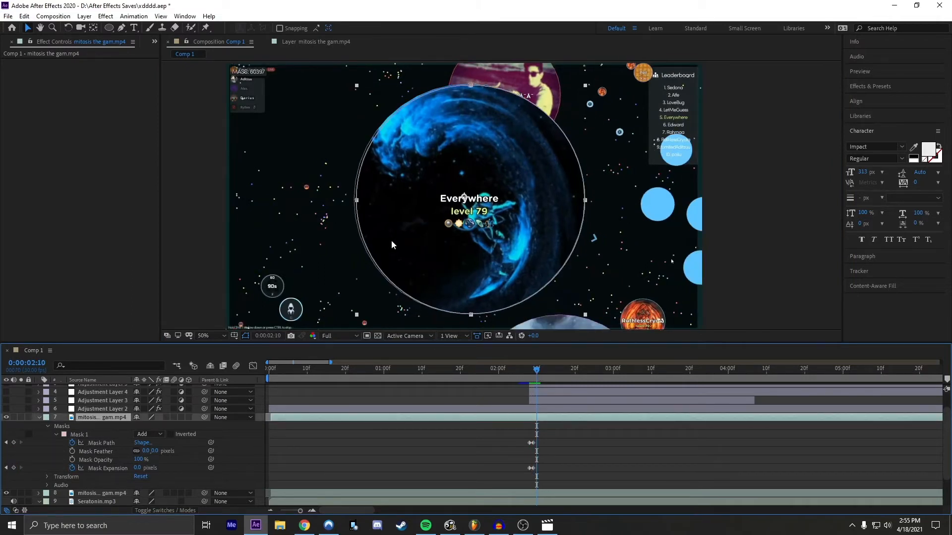
{"action": "left_click", "coordinate": [14, 443]}
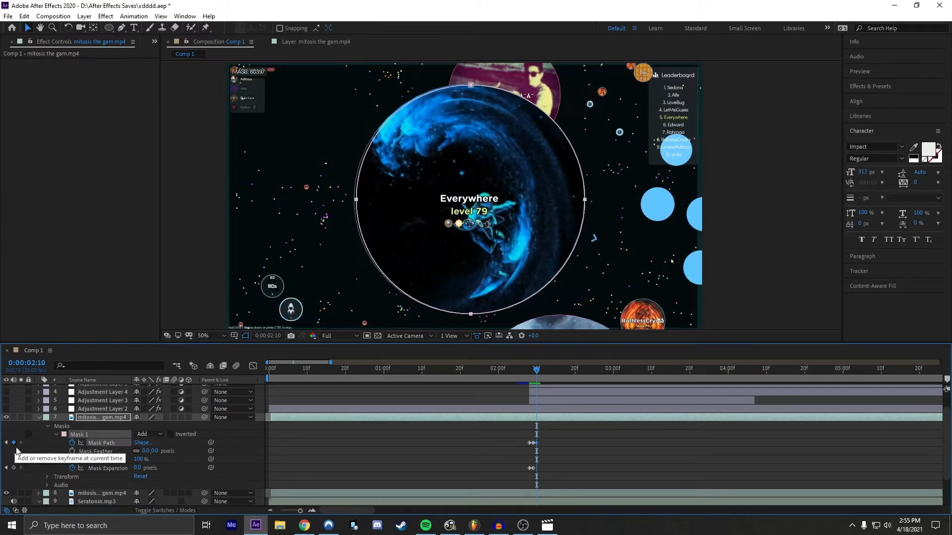
{"action": "left_click", "coordinate": [73, 468]}
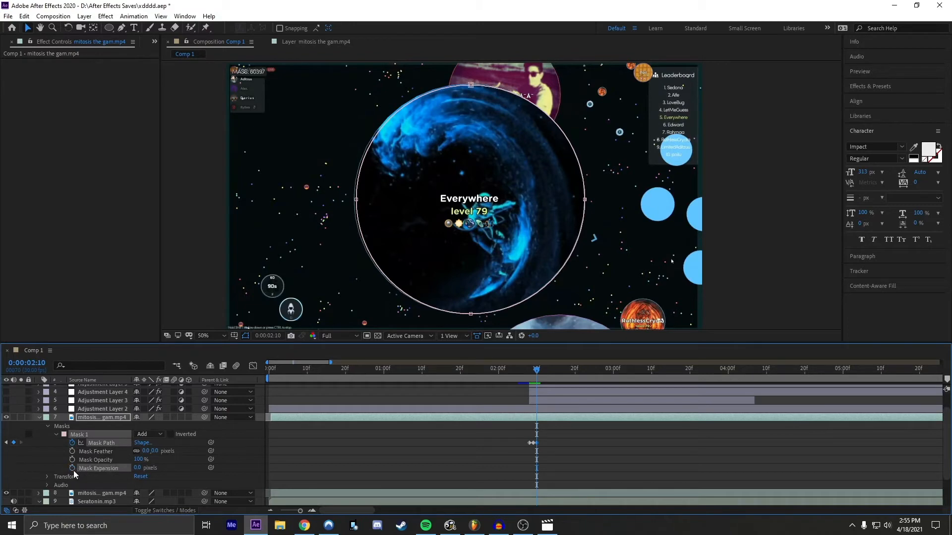
{"action": "left_click", "coordinate": [551, 419]}
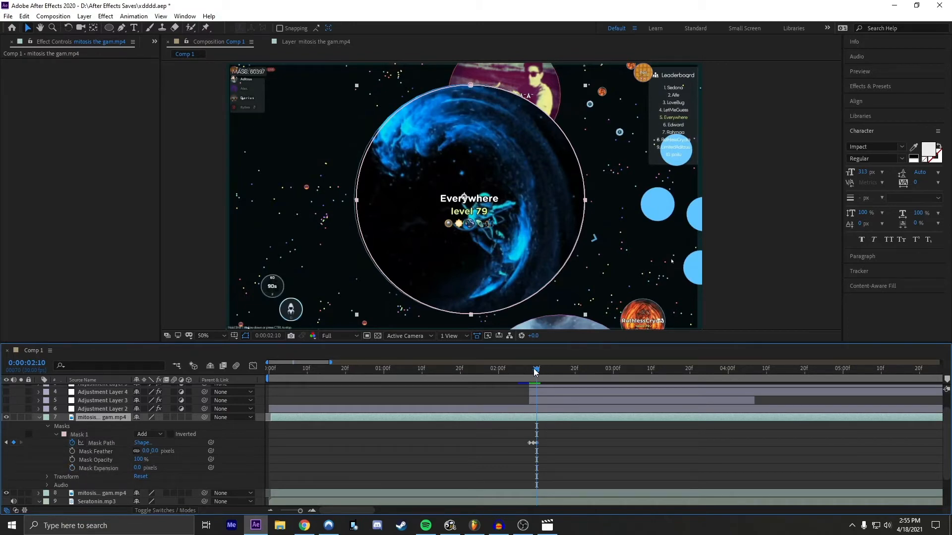
Step: Move the mask's top and left points slightly outward at 0:00:02:10 to match the cell's edge
{"action": "left_click_drag", "start_coordinate": [535, 372], "coordinate": [536, 371]}
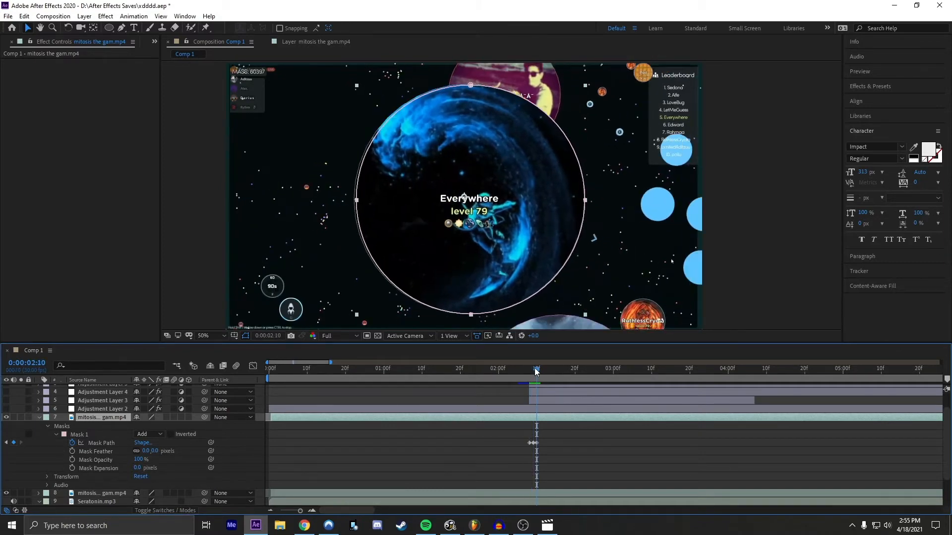
{"action": "left_click", "coordinate": [471, 85]}
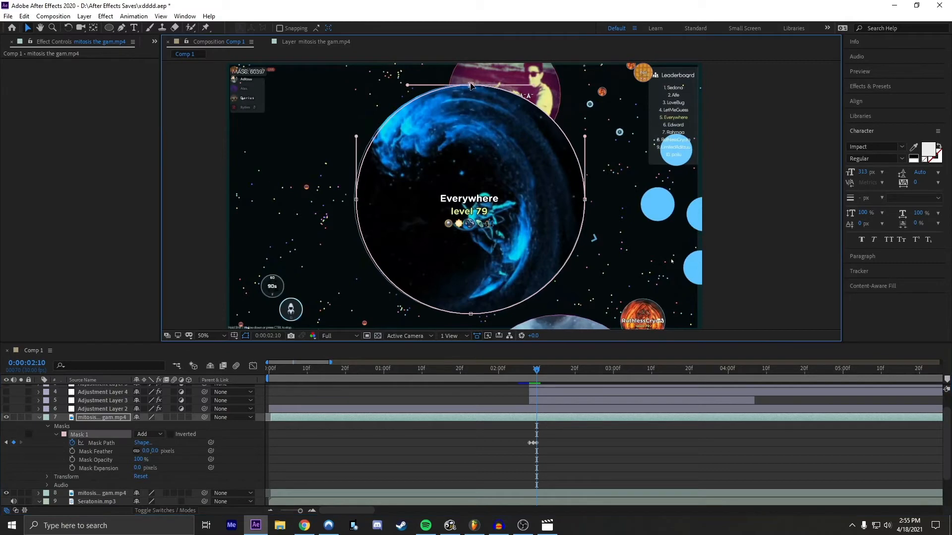
{"action": "left_click", "coordinate": [469, 448]}
{"action": "left_click", "coordinate": [501, 412]}
{"action": "left_click", "coordinate": [500, 417]}
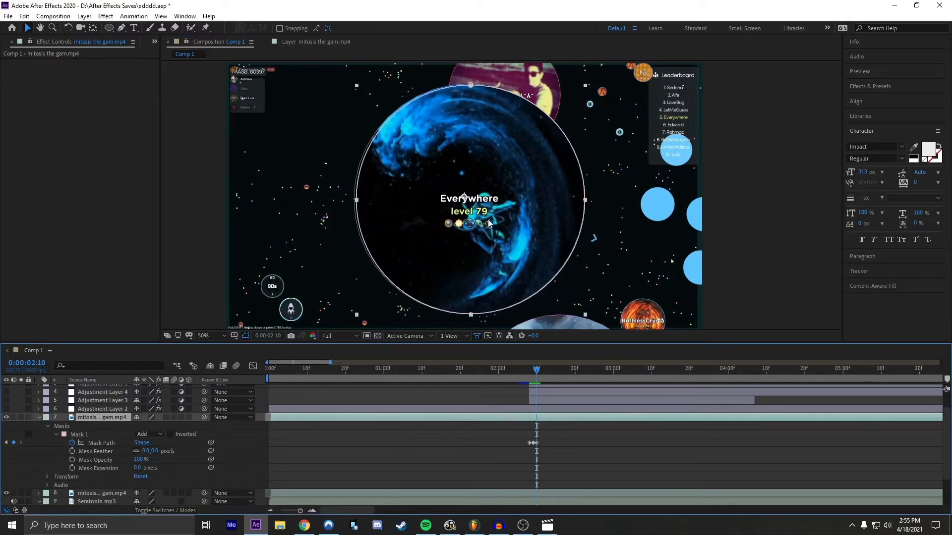
{"action": "left_click", "coordinate": [470, 85]}
{"action": "left_click_drag", "start_coordinate": [470, 86], "coordinate": [468, 85]}
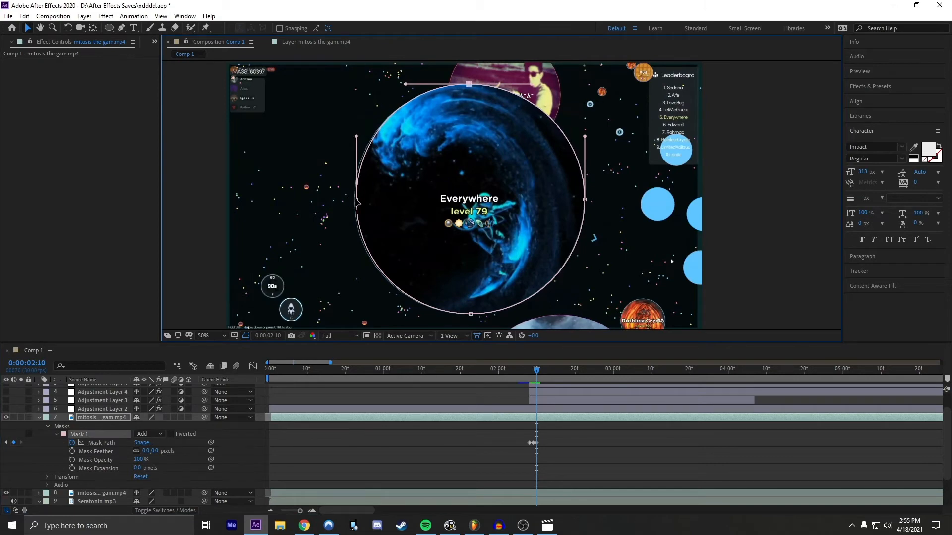
{"action": "left_click_drag", "start_coordinate": [358, 201], "coordinate": [355, 202]}
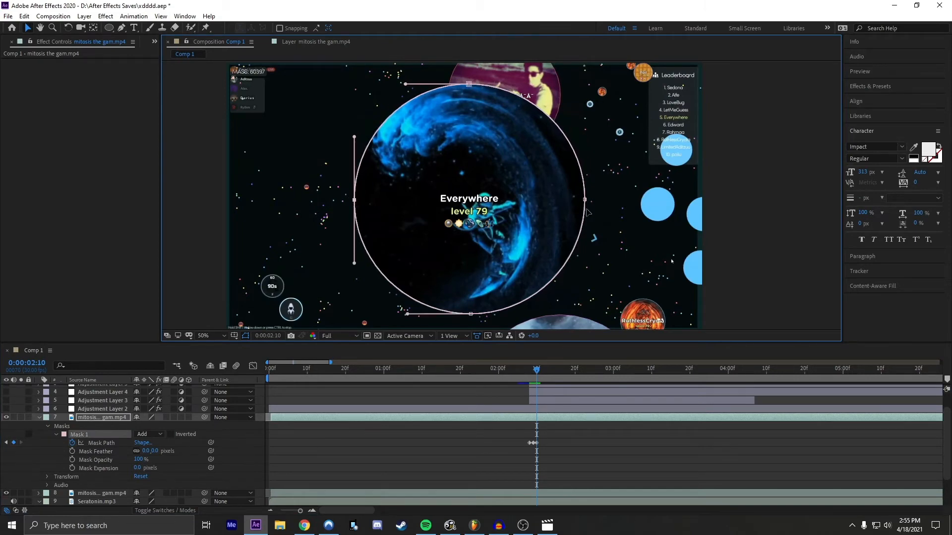
Step: Add a Mask Path keyframe at 0:00:02:11 and pull the mask's right edge inward to fit the cell
{"action": "key", "text": "Page_Down"}
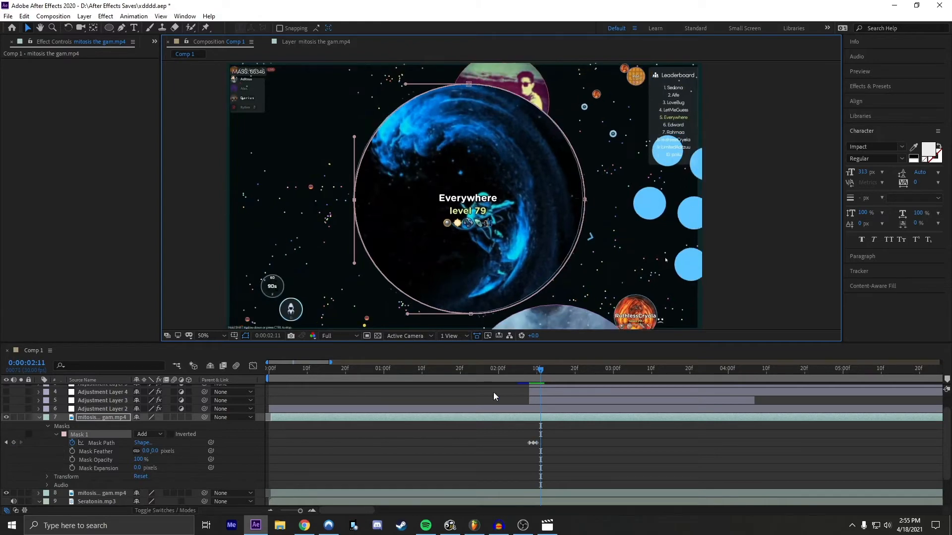
{"action": "left_click", "coordinate": [456, 468]}
{"action": "left_click", "coordinate": [543, 419]}
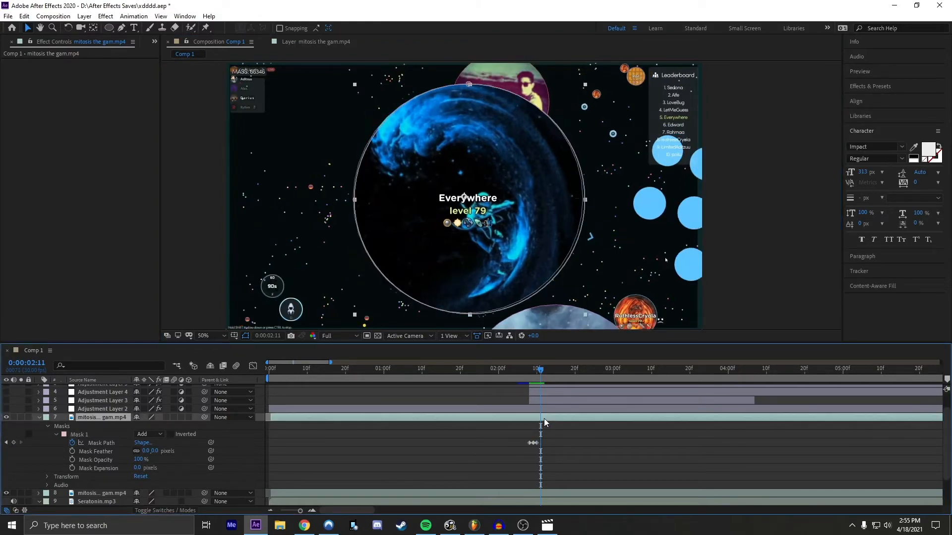
{"action": "left_click", "coordinate": [14, 443]}
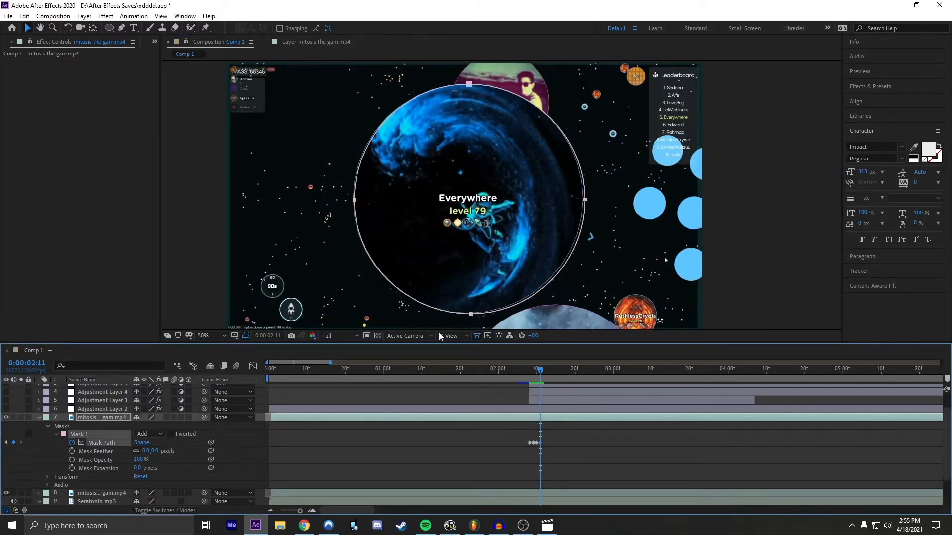
{"action": "left_click", "coordinate": [471, 314]}
{"action": "left_click_drag", "start_coordinate": [469, 314], "coordinate": [468, 314]}
{"action": "double_click", "coordinate": [469, 314]}
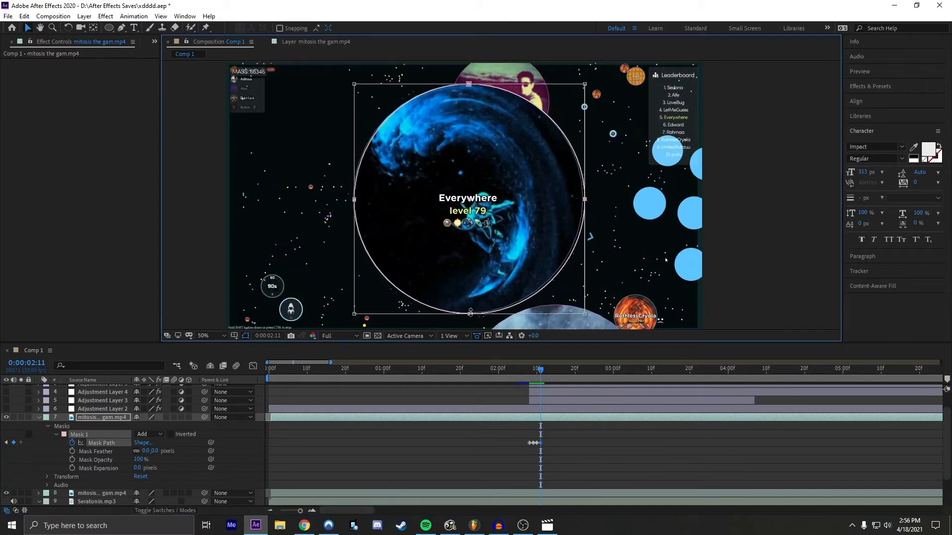
{"action": "left_click_drag", "start_coordinate": [586, 199], "coordinate": [580, 200]}
{"action": "left_click", "coordinate": [483, 450]}
Step: Raise the mask's lower edge slightly at 0:00:02:12 to follow the cell's outline
{"action": "left_click", "coordinate": [544, 371]}
{"action": "left_click", "coordinate": [543, 417]}
{"action": "left_click_drag", "start_coordinate": [469, 314], "coordinate": [469, 311]}
{"action": "left_click", "coordinate": [547, 450]}
Step: Adjust the mask's left and right edges to the cell's outline at 0:00:02:13
{"action": "left_click", "coordinate": [547, 372]}
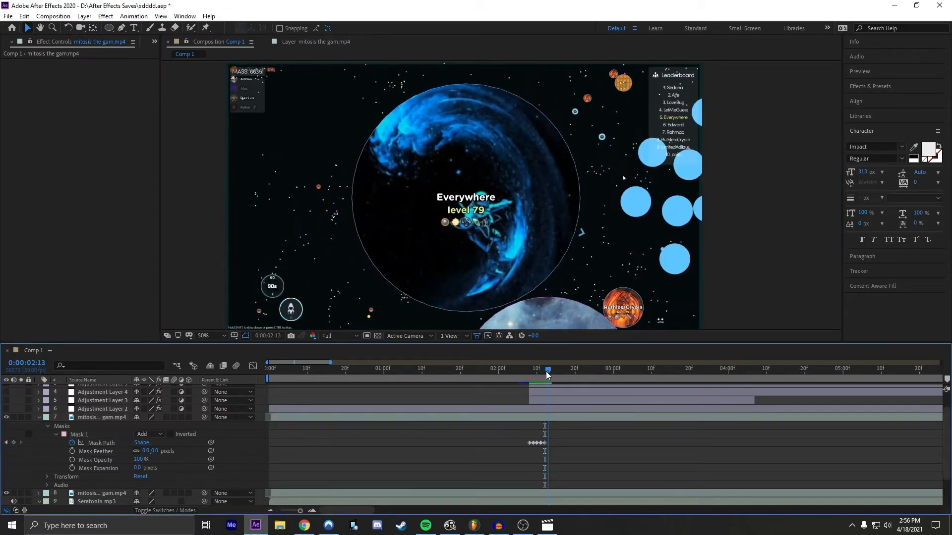
{"action": "left_click", "coordinate": [547, 417]}
{"action": "double_click", "coordinate": [354, 200]}
{"action": "left_click_drag", "start_coordinate": [354, 198], "coordinate": [352, 199]}
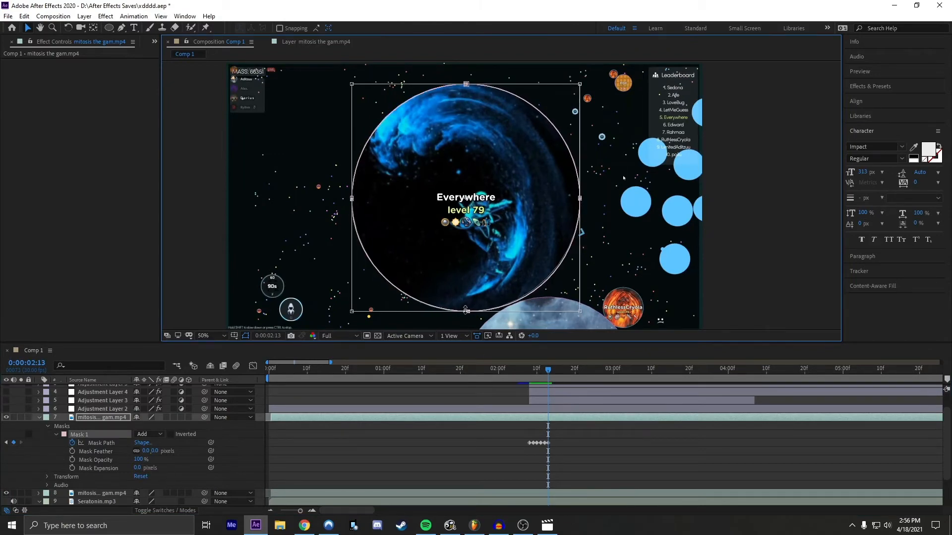
{"action": "left_click_drag", "start_coordinate": [580, 199], "coordinate": [586, 198]}
{"action": "left_click", "coordinate": [547, 418]}
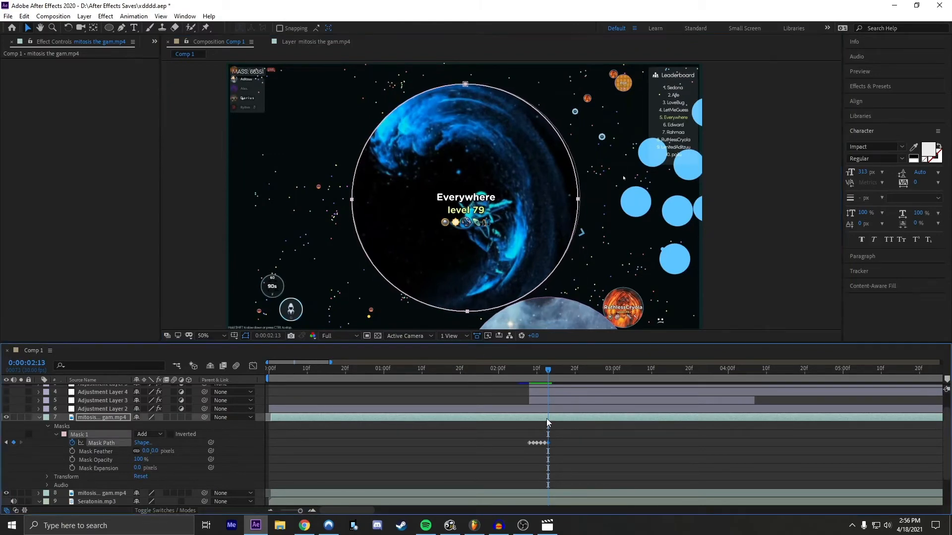
Step: Adjust the mask's lower and left points at 0:00:02:14 to match the cell's outline
{"action": "left_click", "coordinate": [552, 370]}
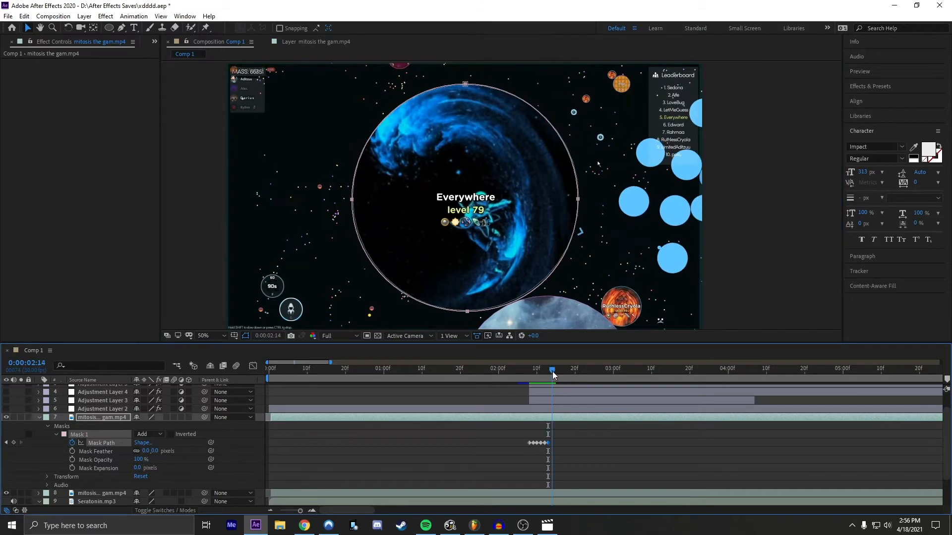
{"action": "left_click", "coordinate": [467, 311]}
{"action": "double_click", "coordinate": [352, 199]}
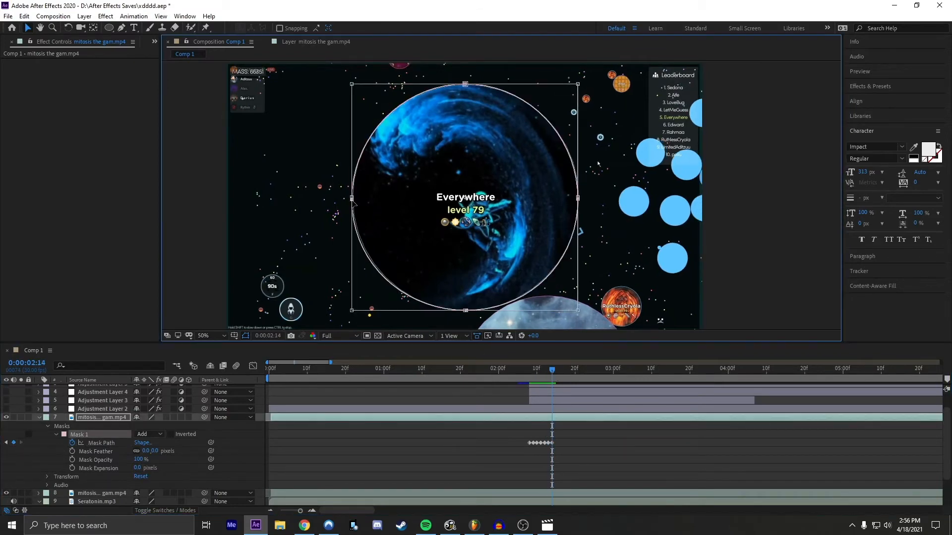
Step: Add a Mask Path keyframe at 0:00:02:25 and pull the mask's top, right and bottom edges inward to fit the cell
{"action": "left_click", "coordinate": [570, 379]}
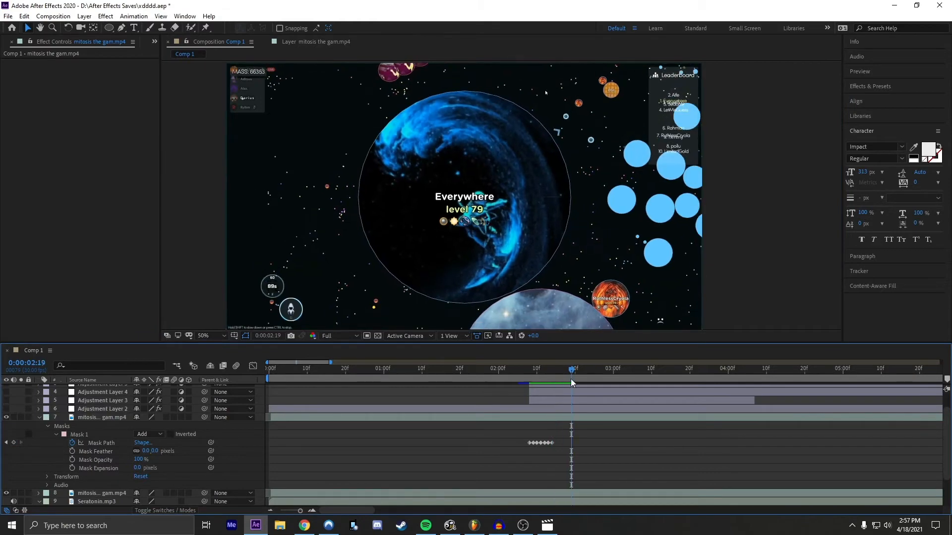
{"action": "left_click", "coordinate": [563, 413]}
{"action": "left_click_drag", "start_coordinate": [573, 371], "coordinate": [595, 374]}
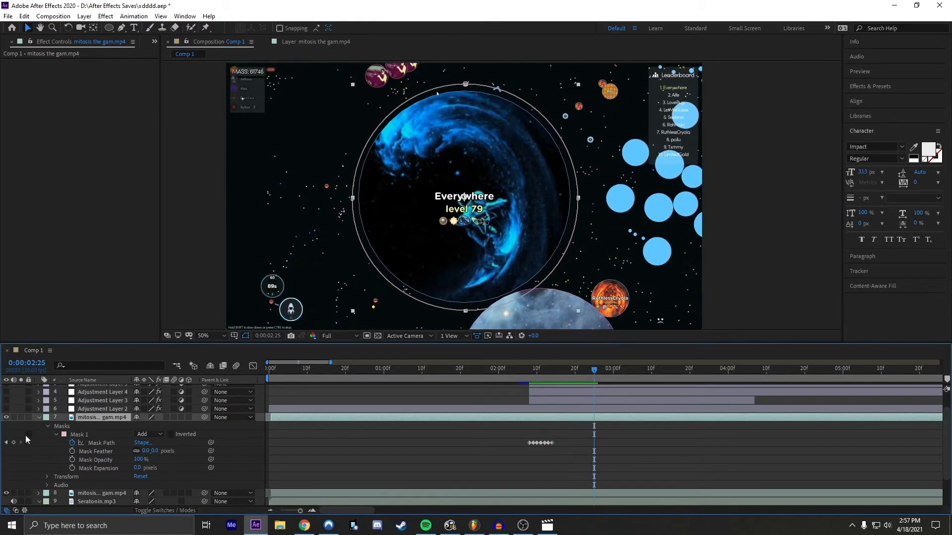
{"action": "left_click", "coordinate": [13, 443]}
{"action": "double_click", "coordinate": [466, 84]}
{"action": "left_click_drag", "start_coordinate": [465, 84], "coordinate": [466, 92]}
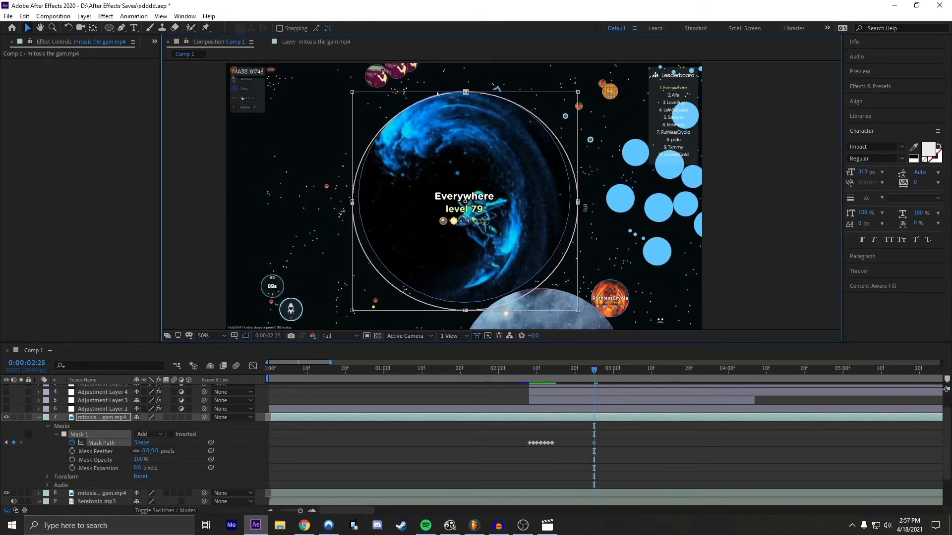
{"action": "left_click_drag", "start_coordinate": [585, 207], "coordinate": [577, 207]}
{"action": "left_click_drag", "start_coordinate": [466, 311], "coordinate": [461, 304]}
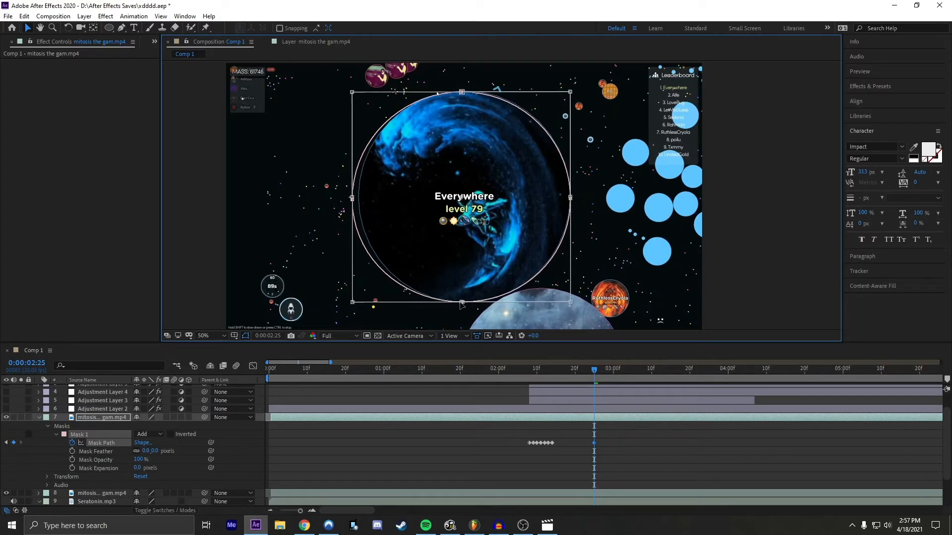
Step: Apply Easy Ease to all Mask Path keyframes of the masked footage layer
{"action": "left_click_drag", "start_coordinate": [617, 441], "coordinate": [564, 444]}
{"action": "mouse_move", "coordinate": [591, 373]}
{"action": "left_mouse_down"}
{"action": "mouse_move", "coordinate": [525, 372]}
{"action": "mouse_move", "coordinate": [585, 373]}
{"action": "left_mouse_up"}
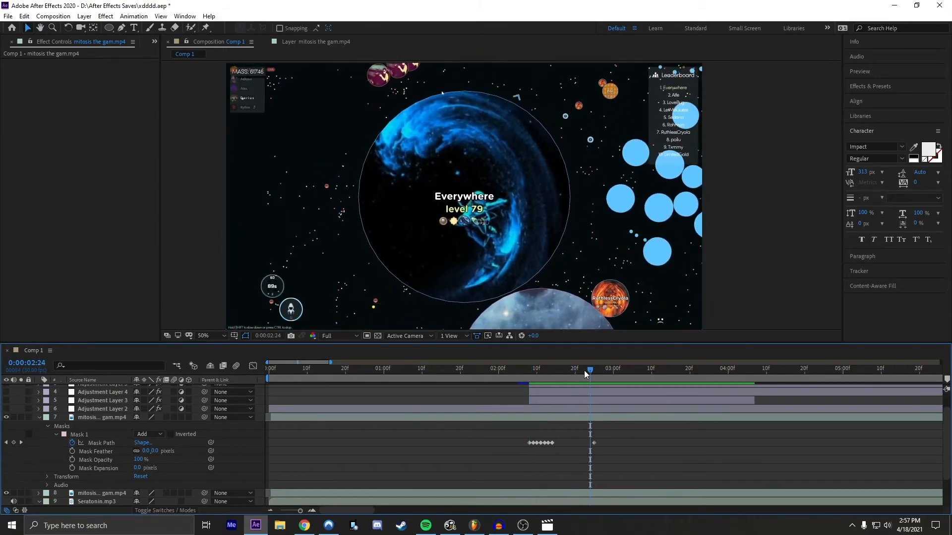
{"action": "left_click", "coordinate": [594, 416]}
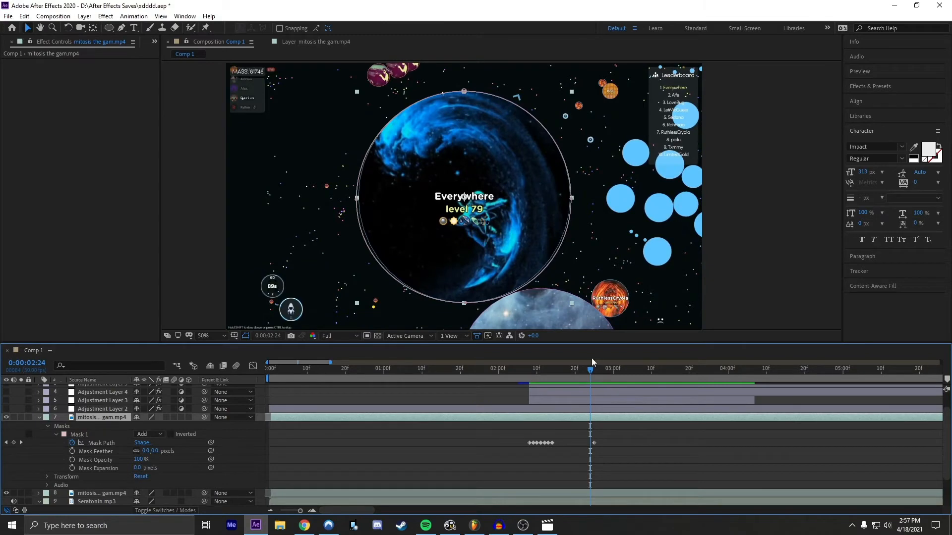
{"action": "left_click_drag", "start_coordinate": [592, 371], "coordinate": [613, 376]}
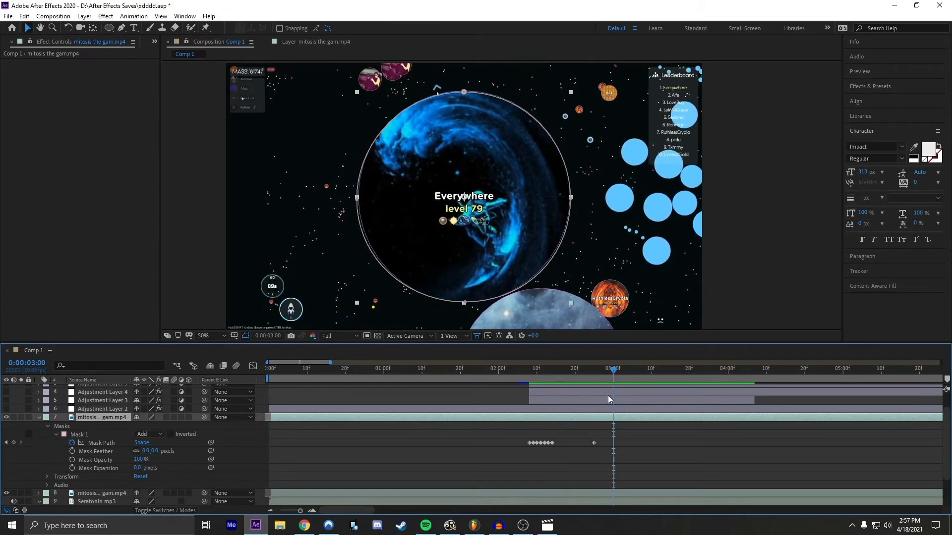
{"action": "left_click_drag", "start_coordinate": [605, 440], "coordinate": [523, 445]}
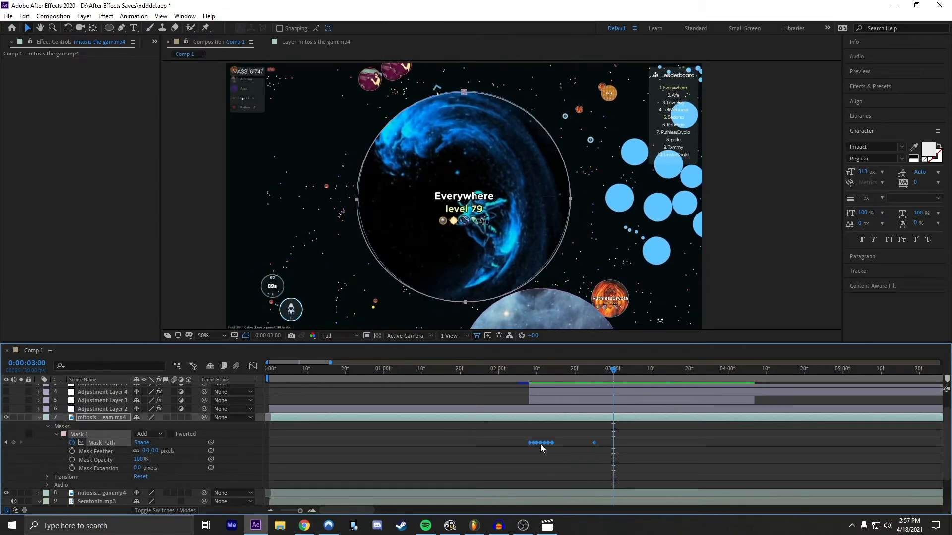
{"action": "scroll", "coordinate": [525, 468], "scroll_direction": "up", "scroll_amount": 1}
{"action": "left_click", "coordinate": [500, 462]}
{"action": "left_click_drag", "start_coordinate": [613, 456], "coordinate": [513, 467]}
{"action": "key", "text": "F9"}
{"action": "left_click", "coordinate": [496, 474]}
Step: Collapse the masked footage layer's properties and duplicate the layer
{"action": "mouse_move", "coordinate": [598, 368]}
{"action": "left_mouse_down"}
{"action": "mouse_move", "coordinate": [530, 368]}
{"action": "mouse_move", "coordinate": [606, 376]}
{"action": "mouse_move", "coordinate": [597, 376]}
{"action": "left_mouse_up"}
{"action": "left_click", "coordinate": [600, 433]}
{"action": "left_click", "coordinate": [601, 437]}
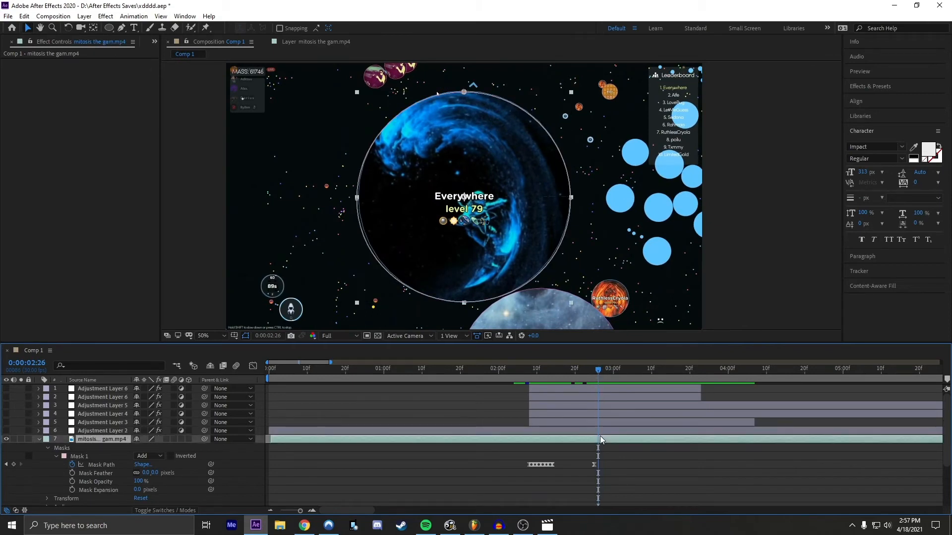
{"action": "key", "text": "u"}
{"action": "key", "text": "u"}
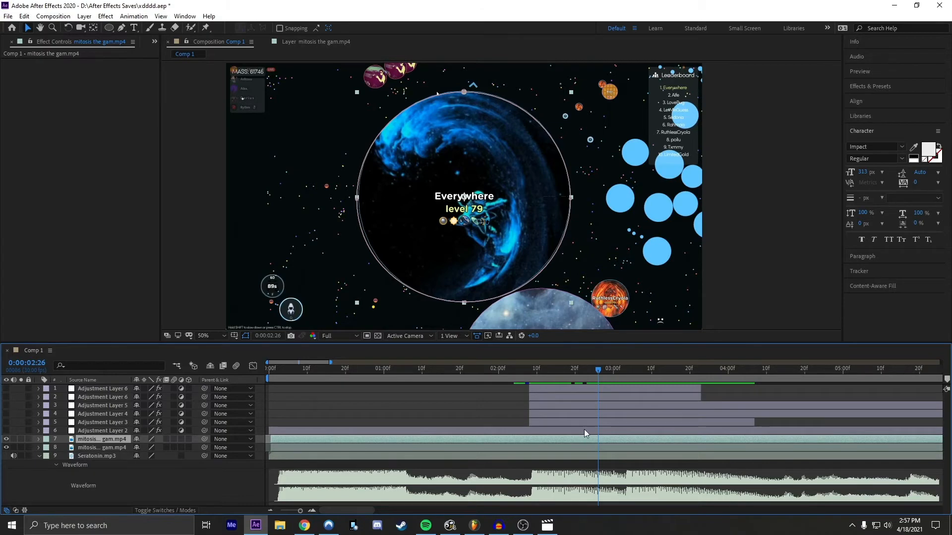
{"action": "key", "text": "ctrl+d"}
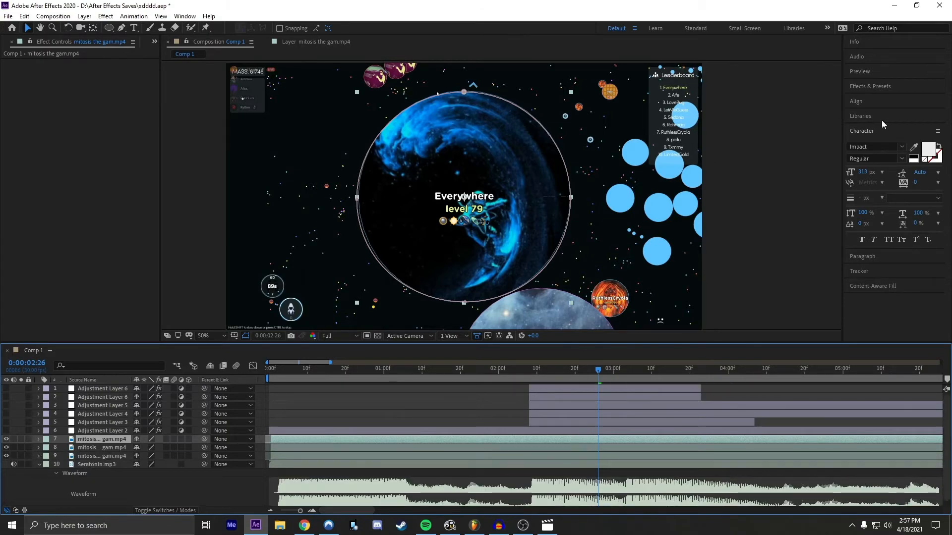
Step: Search the effects for "aura"
{"action": "left_click", "coordinate": [874, 87]}
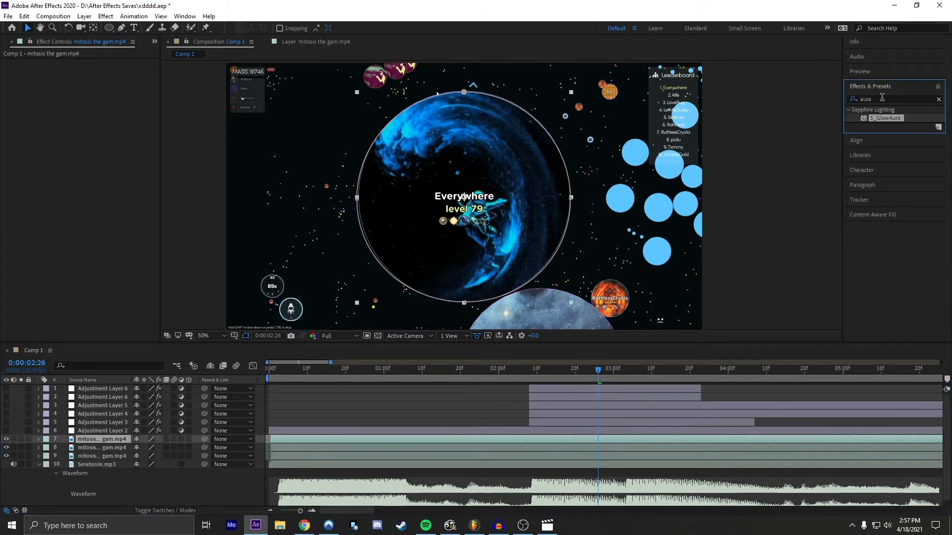
{"action": "left_click", "coordinate": [888, 97]}
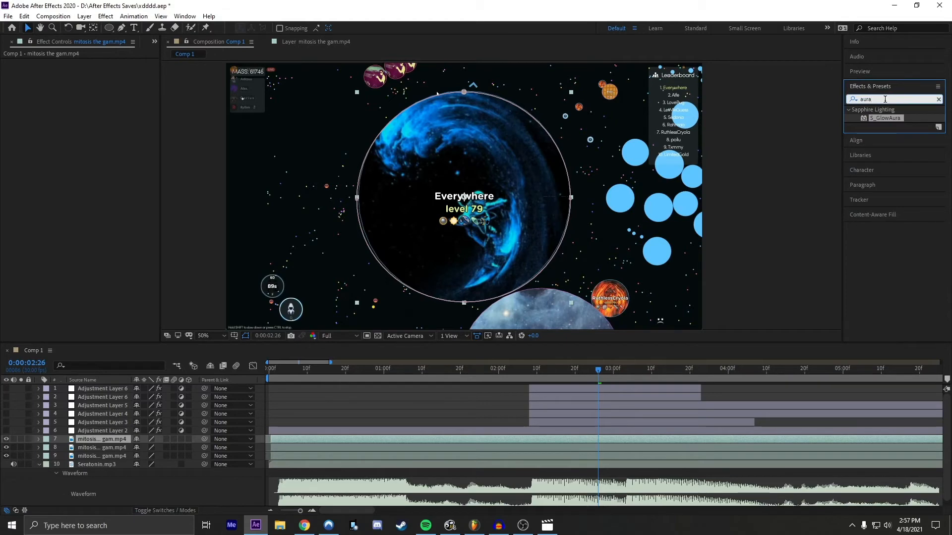
{"action": "double_click", "coordinate": [885, 99]}
{"action": "key", "text": "BackSpace"}
{"action": "type", "text": "aura"}
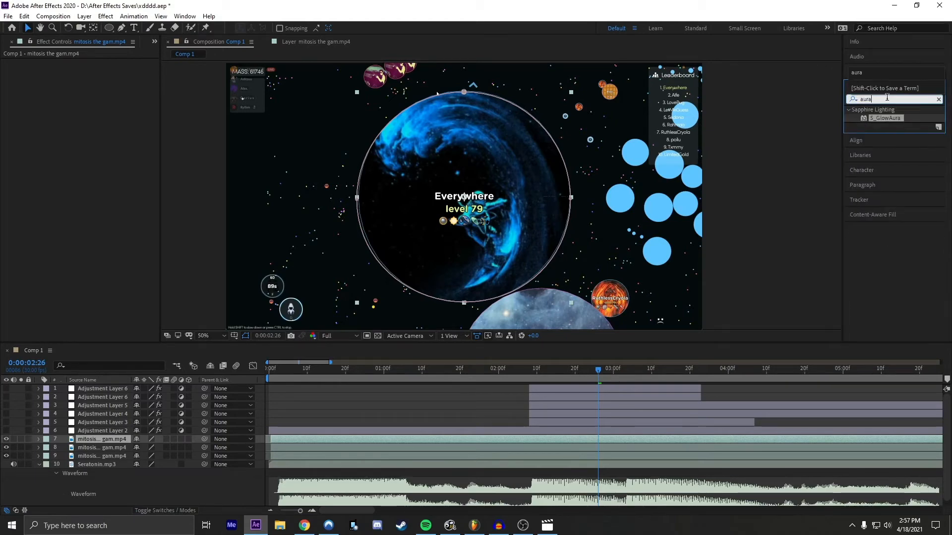
Step: Pre-compose the lower masked footage copy, layer 8, moving all attributes into the new composition
{"action": "right_click", "coordinate": [423, 445]}
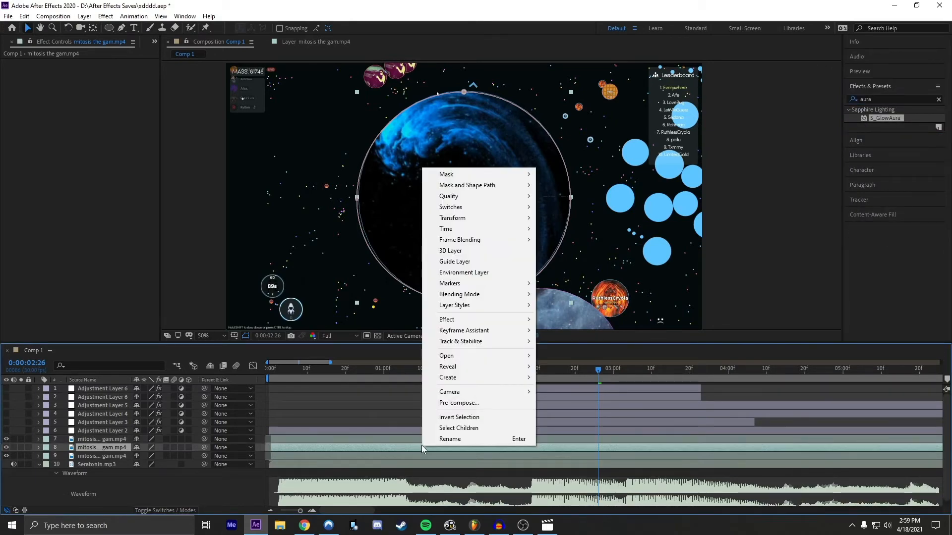
{"action": "left_click", "coordinate": [459, 403]}
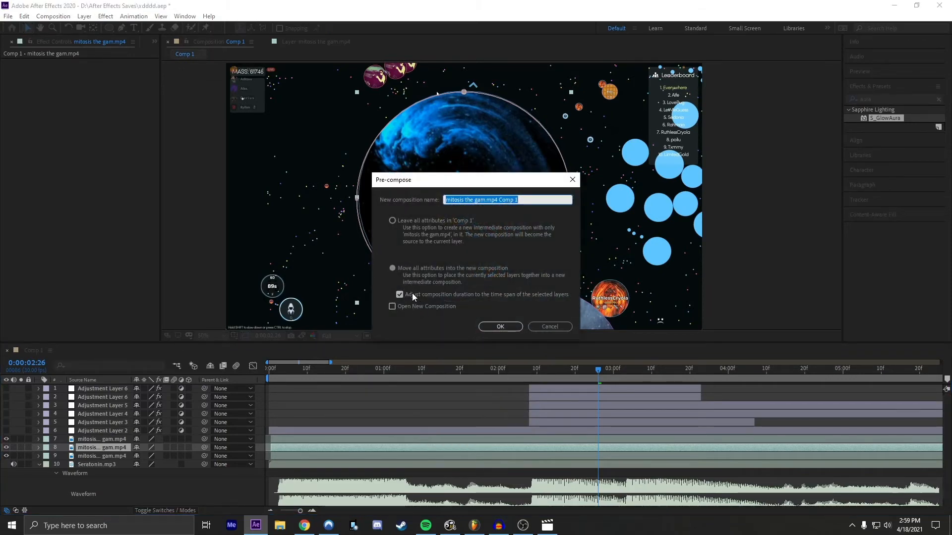
{"action": "left_click", "coordinate": [500, 327]}
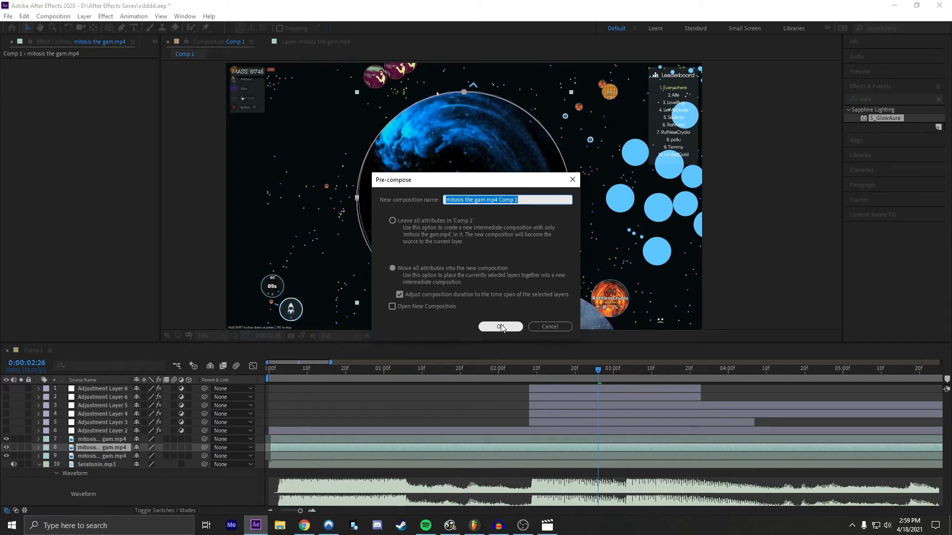
Step: Apply S_GlowAura to the pre-composed layer and add a Threshold keyframe at 0:00:02:28
{"action": "left_click_drag", "start_coordinate": [888, 119], "coordinate": [562, 447]}
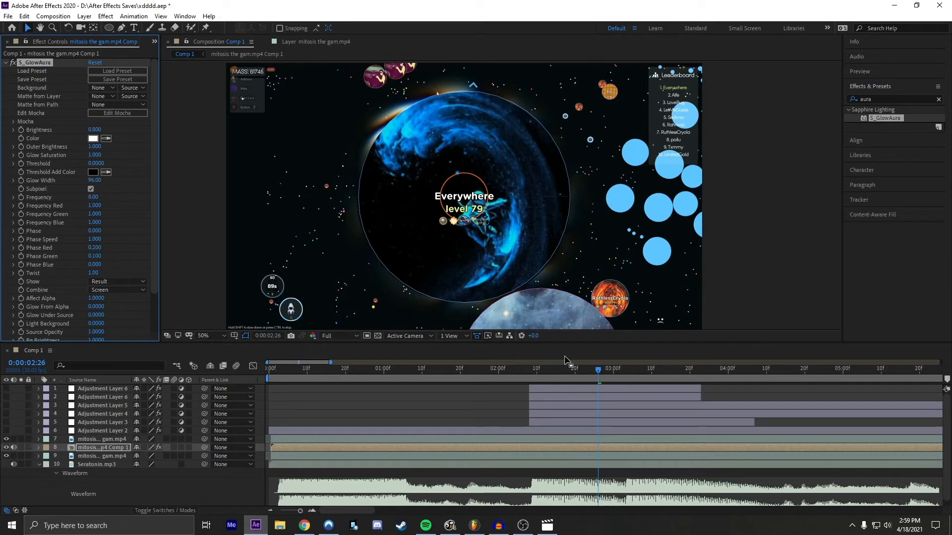
{"action": "mouse_move", "coordinate": [596, 370]}
{"action": "left_mouse_down"}
{"action": "mouse_move", "coordinate": [528, 374]}
{"action": "mouse_move", "coordinate": [605, 375]}
{"action": "left_mouse_up"}
{"action": "left_click", "coordinate": [598, 449]}
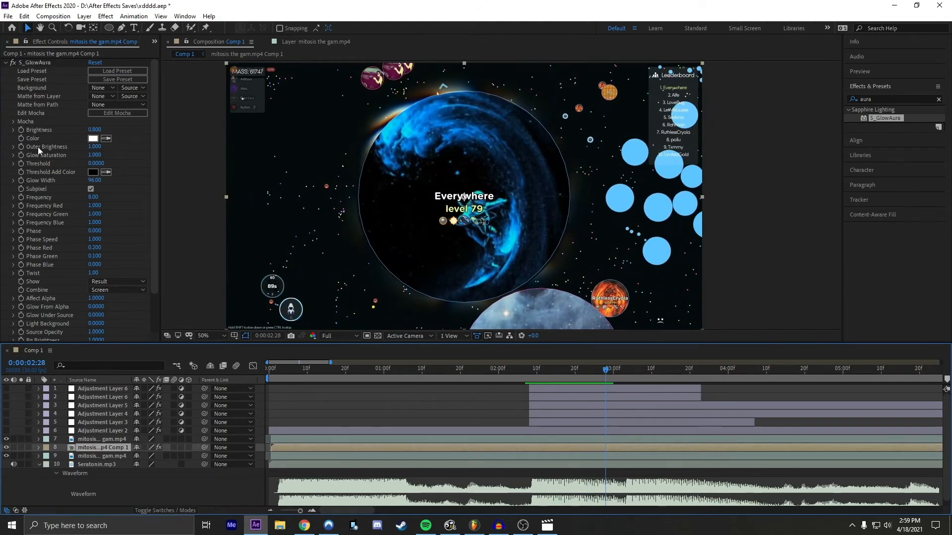
{"action": "left_click", "coordinate": [20, 163]}
{"action": "key", "text": "u"}
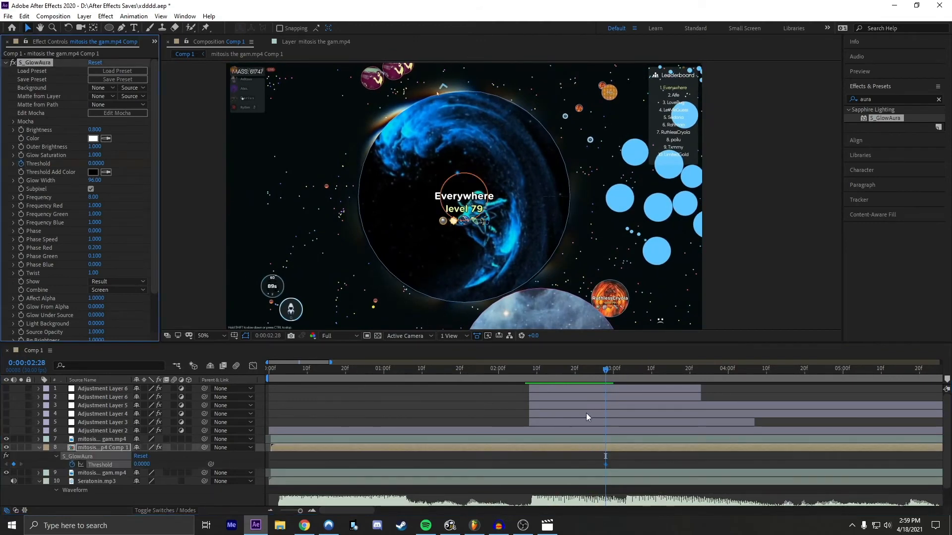
Step: Set the S_GlowAura Threshold to 1 with a keyframe at 0:00:03:17
{"action": "left_click_drag", "start_coordinate": [612, 374], "coordinate": [678, 372]}
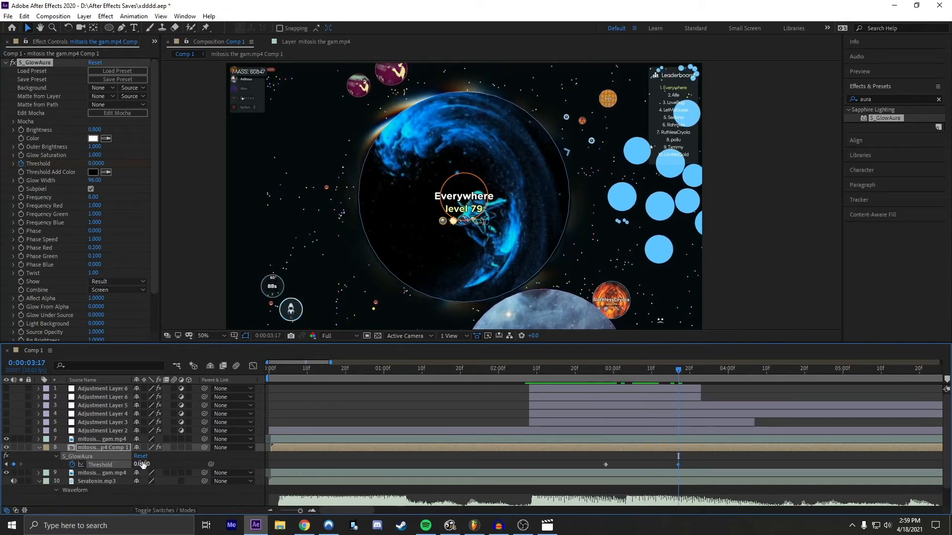
{"action": "left_click", "coordinate": [209, 461]}
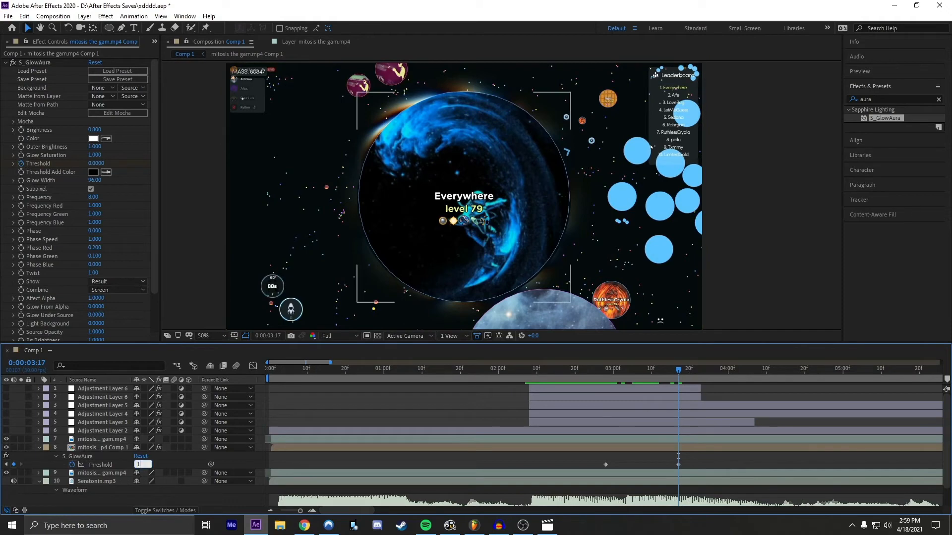
{"action": "key", "text": "ctrl+z"}
Step: Ease both Threshold keyframes, shape their value curve to rise fast and level off slowly, and preview the aura
{"action": "left_click_drag", "start_coordinate": [701, 463], "coordinate": [607, 461]}
{"action": "key", "text": "F9"}
{"action": "left_click", "coordinate": [253, 365]}
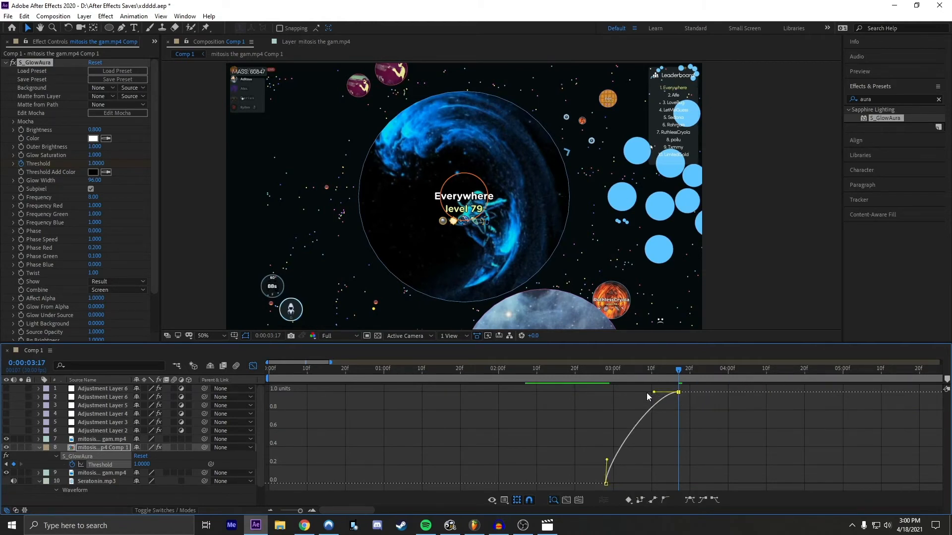
{"action": "left_click", "coordinate": [590, 373]}
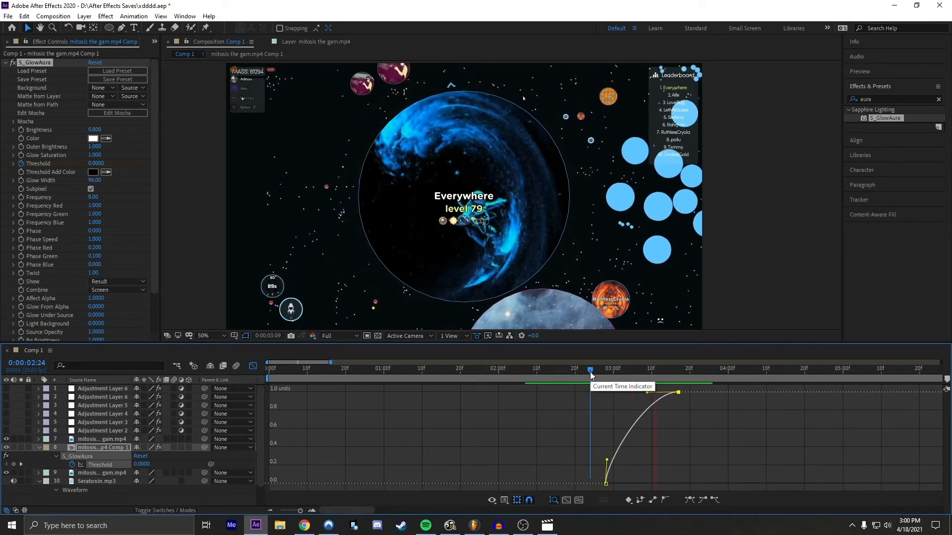
{"action": "left_click", "coordinate": [575, 376]}
{"action": "key", "text": "space"}
{"action": "left_click_drag", "start_coordinate": [580, 375], "coordinate": [469, 368]}
Step: Move the two Threshold keyframes to about 0:00:03:13 and 0:00:04:02 and play back the result from 0:00:02:06
{"action": "left_click", "coordinate": [253, 366]}
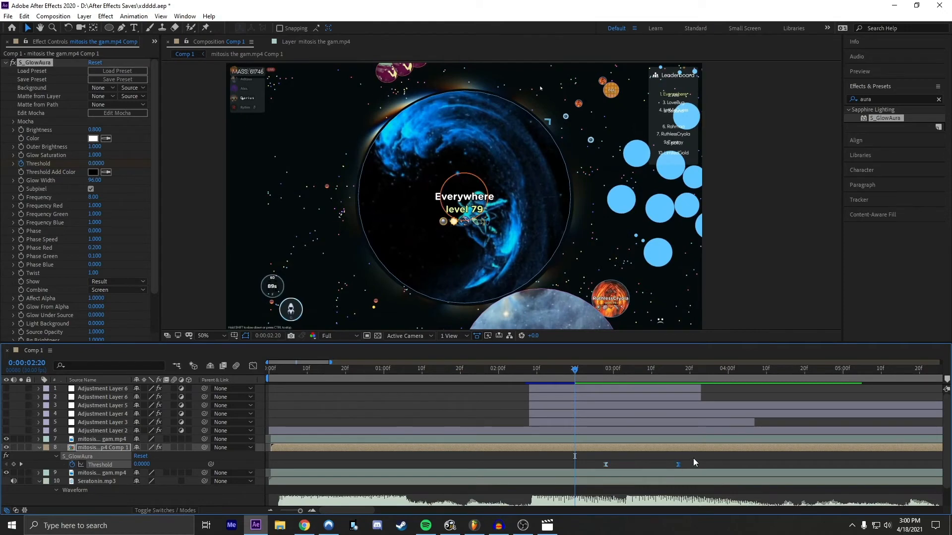
{"action": "left_click_drag", "start_coordinate": [676, 463], "coordinate": [734, 462]}
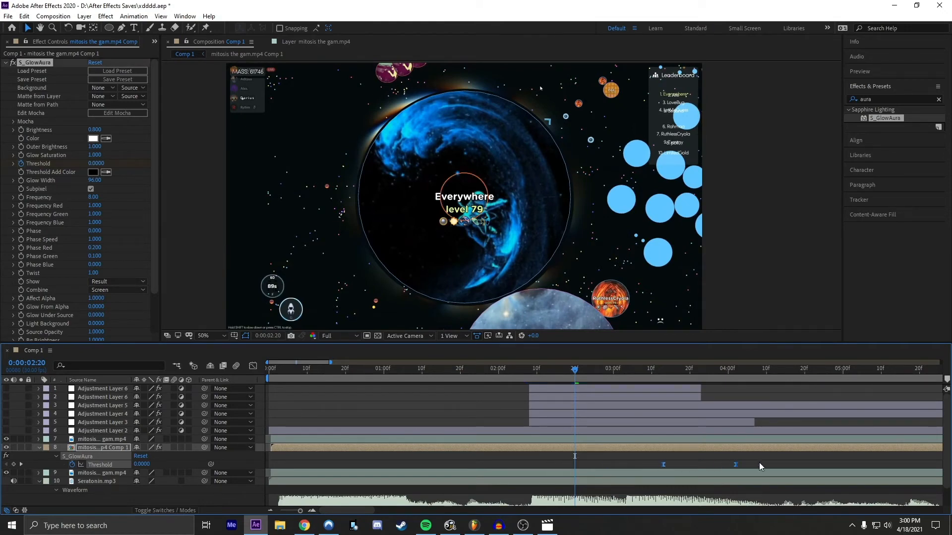
{"action": "left_click", "coordinate": [521, 373]}
{"action": "left_click", "coordinate": [520, 373]}
{"action": "key", "text": "space"}
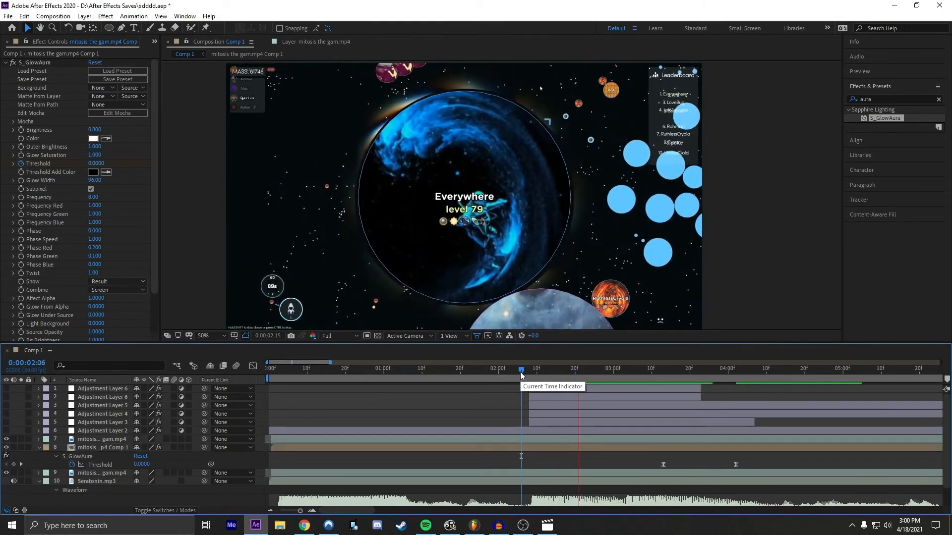
{"action": "left_click_drag", "start_coordinate": [537, 372], "coordinate": [564, 357]}
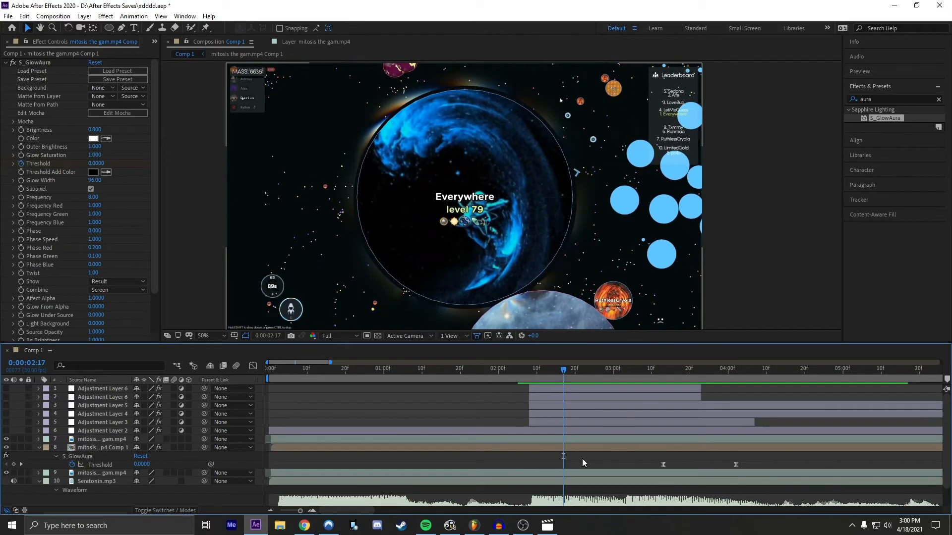
Step: Turn the visibility of all six adjustment layers back on, from Adjustment Layer 2 up to the topmost Adjustment Layer 6
{"action": "left_click", "coordinate": [84, 432]}
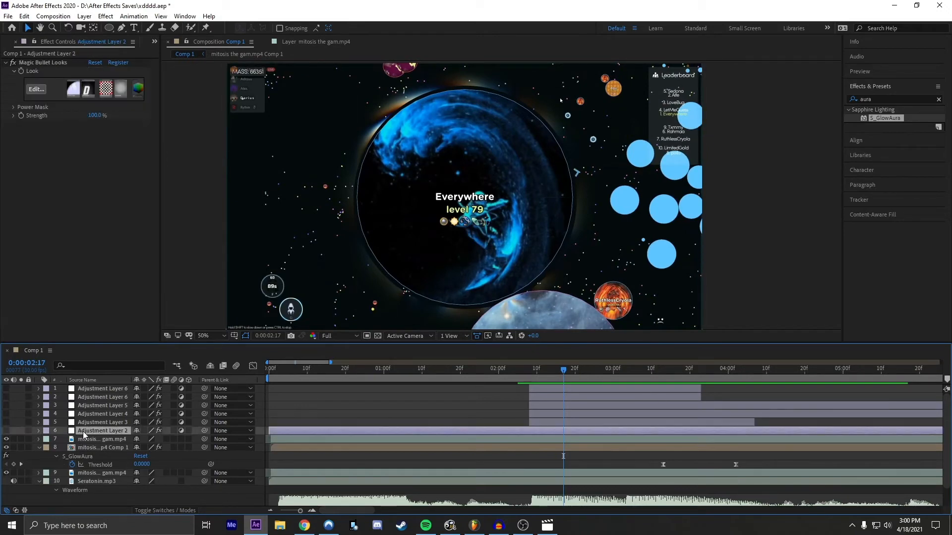
{"action": "left_click", "coordinate": [89, 391], "text": "shift"}
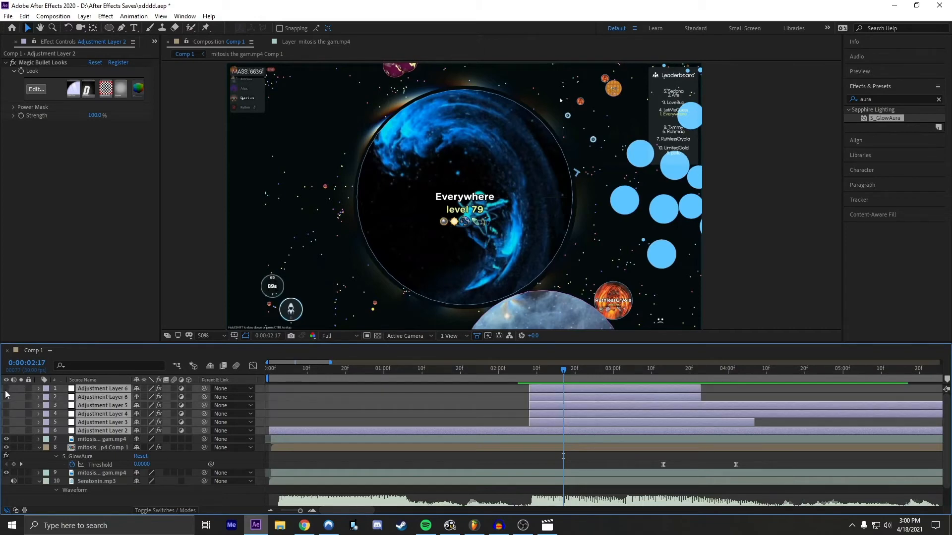
{"action": "left_click", "coordinate": [450, 409]}
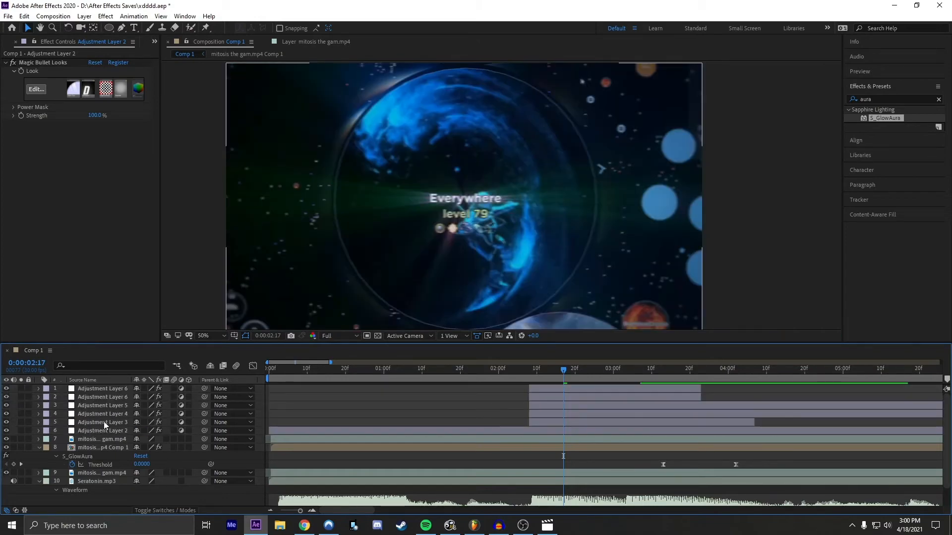
Step: Split the pre-composed S_GlowAura layer at 0:00:02:08 and delete its earlier part
{"action": "mouse_move", "coordinate": [518, 371]}
{"action": "left_mouse_down"}
{"action": "mouse_move", "coordinate": [499, 372]}
{"action": "mouse_move", "coordinate": [528, 374]}
{"action": "left_mouse_up"}
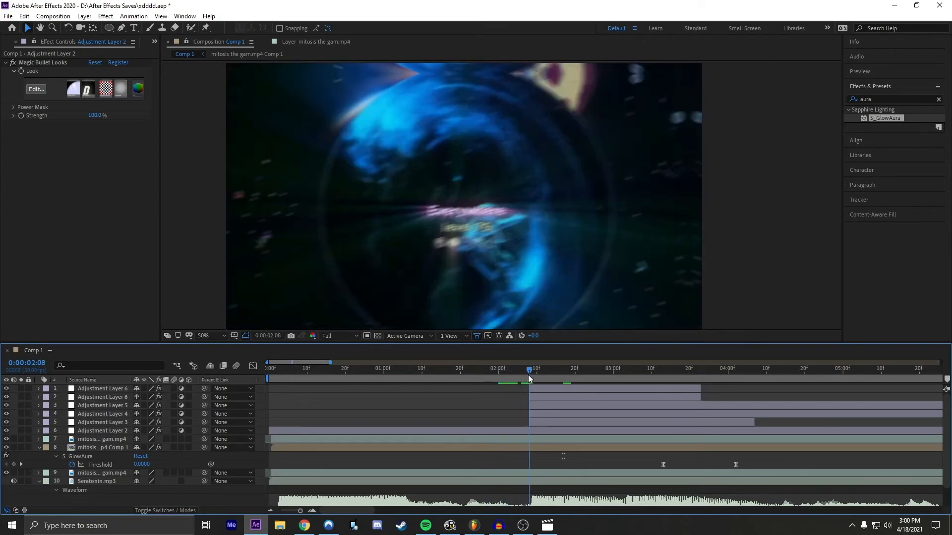
{"action": "left_click", "coordinate": [516, 441]}
{"action": "left_click", "coordinate": [513, 447], "text": "shift"}
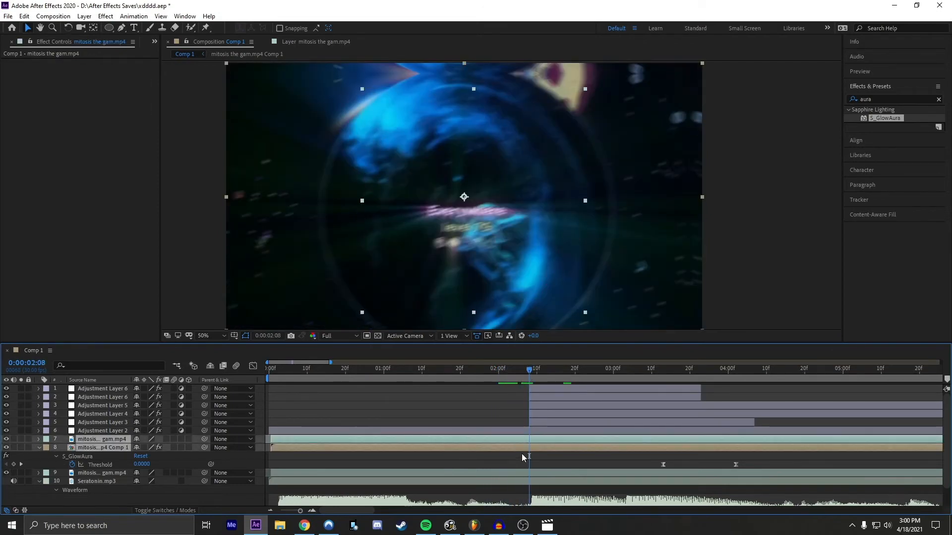
{"action": "left_click", "coordinate": [522, 454]}
{"action": "left_click", "coordinate": [523, 448]}
{"action": "key", "text": "ctrl+d"}
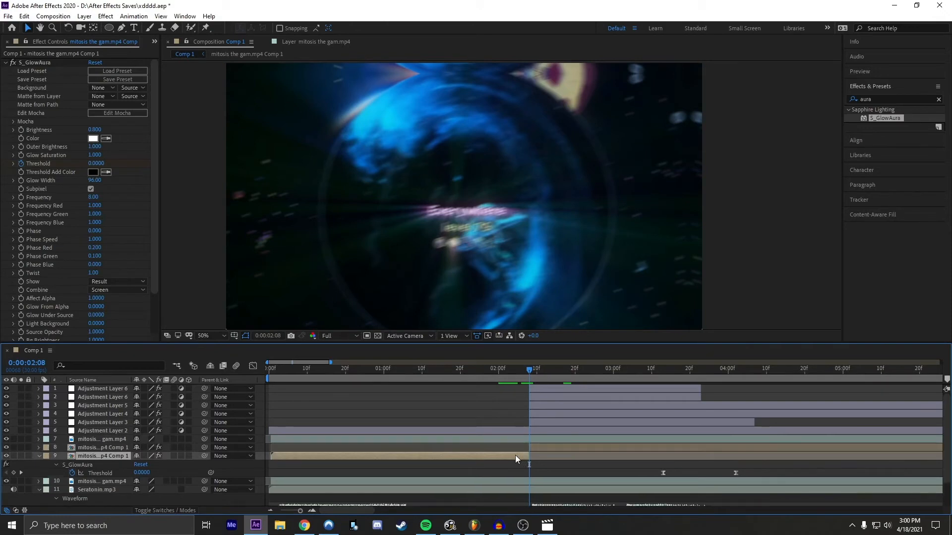
{"action": "key", "text": "Delete"}
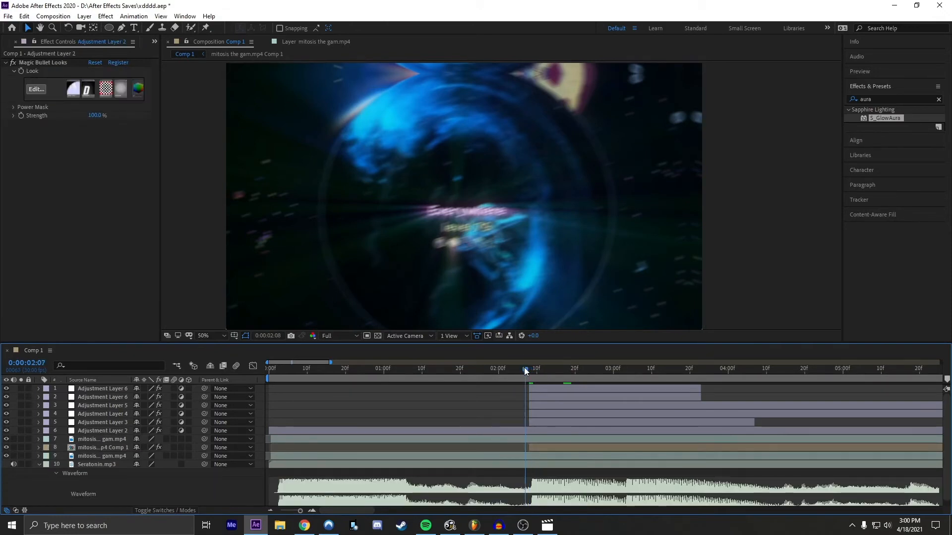
Step: Split the masked footage layer above the pre-comp at 0:00:02:08 and check the Mask Path keyframes on its earlier part
{"action": "mouse_move", "coordinate": [526, 371]}
{"action": "left_mouse_down"}
{"action": "mouse_move", "coordinate": [505, 368]}
{"action": "mouse_move", "coordinate": [530, 368]}
{"action": "left_mouse_up"}
{"action": "left_click", "coordinate": [510, 441]}
{"action": "key", "text": "ctrl+d"}
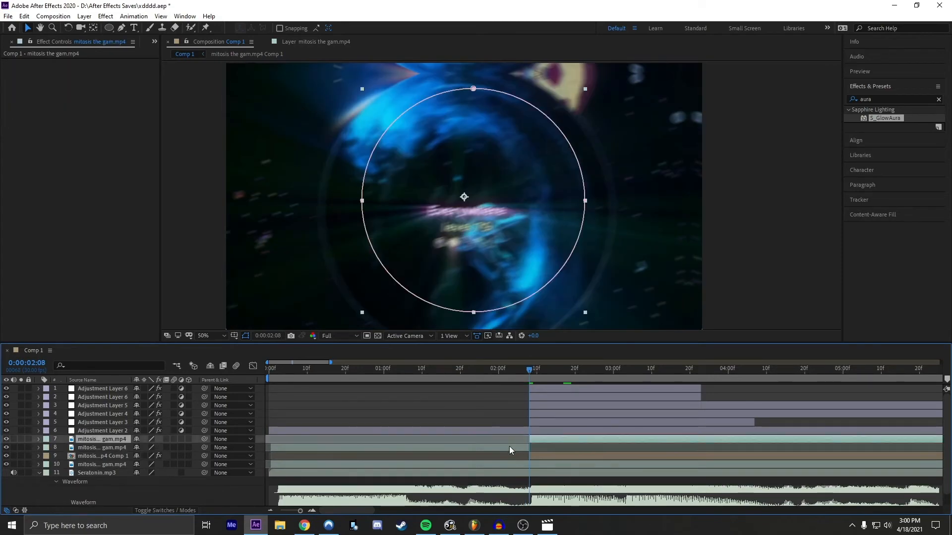
{"action": "left_click", "coordinate": [510, 446]}
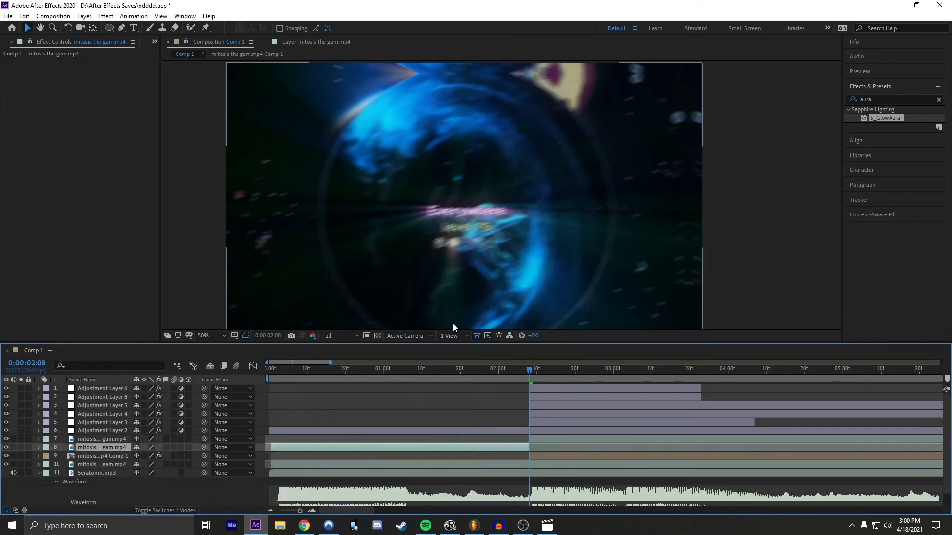
{"action": "scroll", "coordinate": [487, 230], "scroll_direction": "down", "scroll_amount": 2}
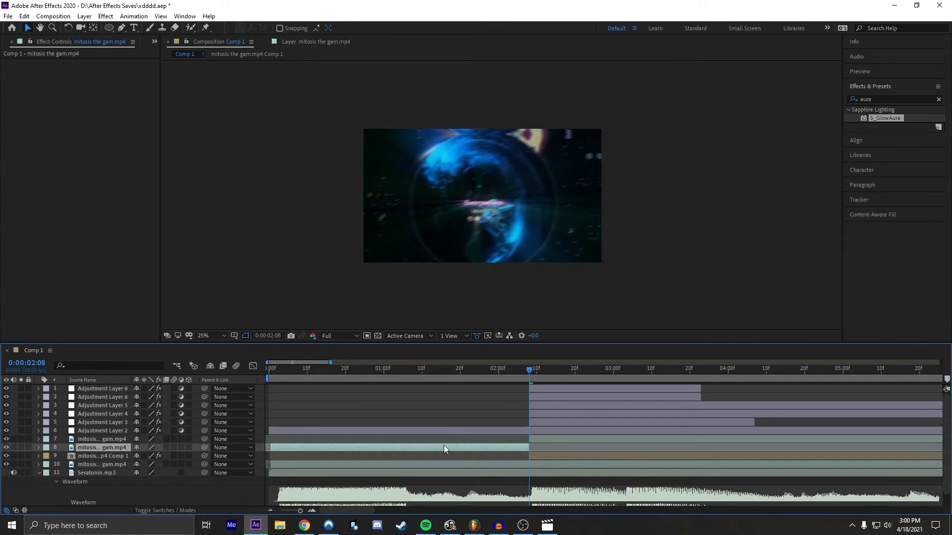
{"action": "scroll", "coordinate": [445, 291], "scroll_direction": "up", "scroll_amount": 2}
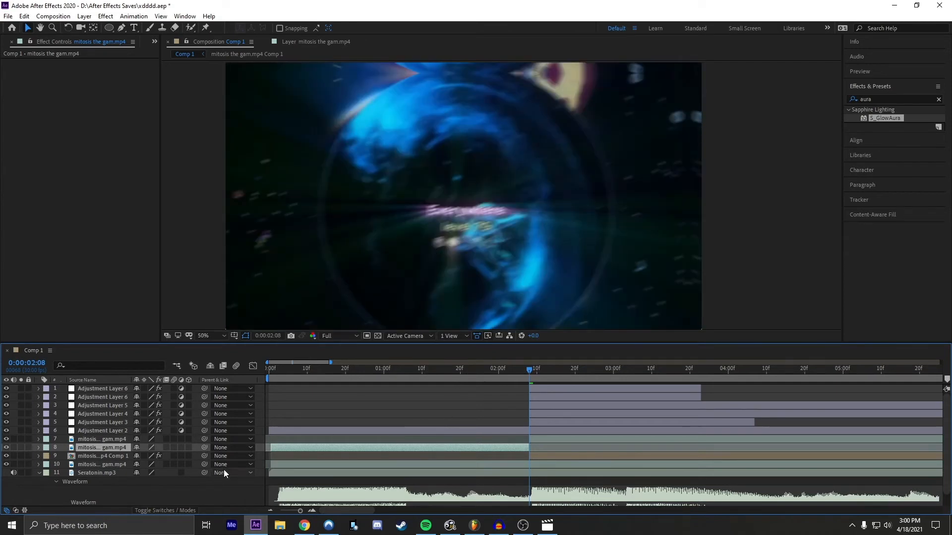
{"action": "key", "text": "m"}
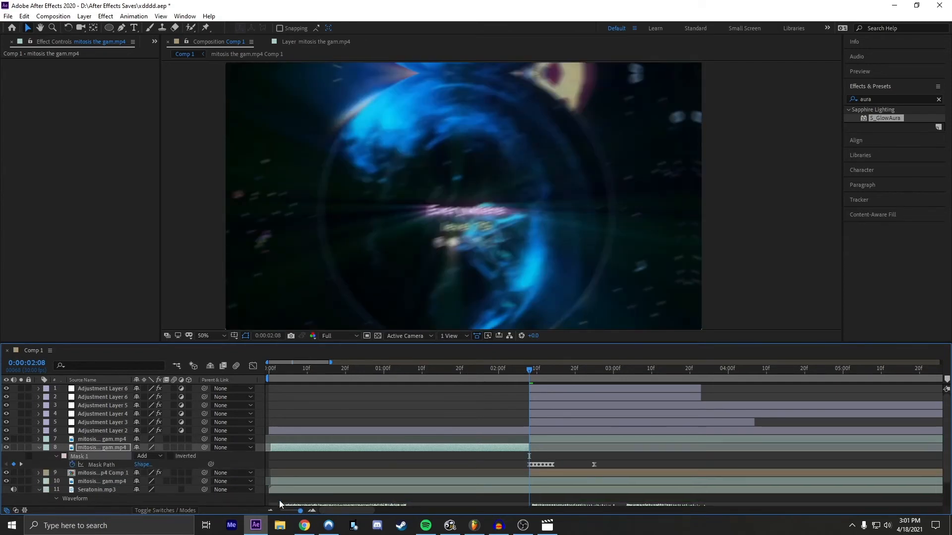
{"action": "key", "text": "m"}
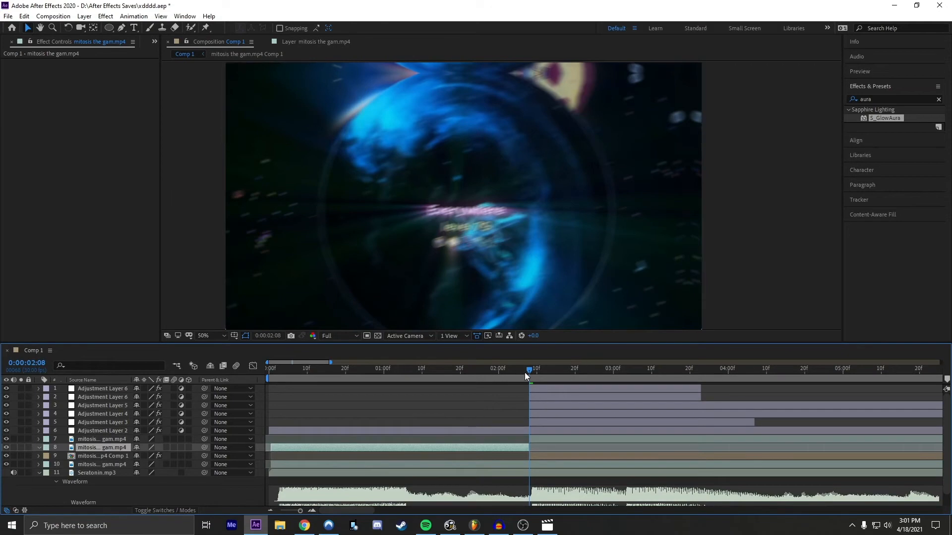
Step: Play back the edit from 0:00:01:21 to check the transition into the aura effect
{"action": "mouse_move", "coordinate": [530, 370]}
{"action": "left_mouse_down"}
{"action": "mouse_move", "coordinate": [441, 370]}
{"action": "mouse_move", "coordinate": [528, 370]}
{"action": "left_mouse_up"}
{"action": "left_click", "coordinate": [433, 473]}
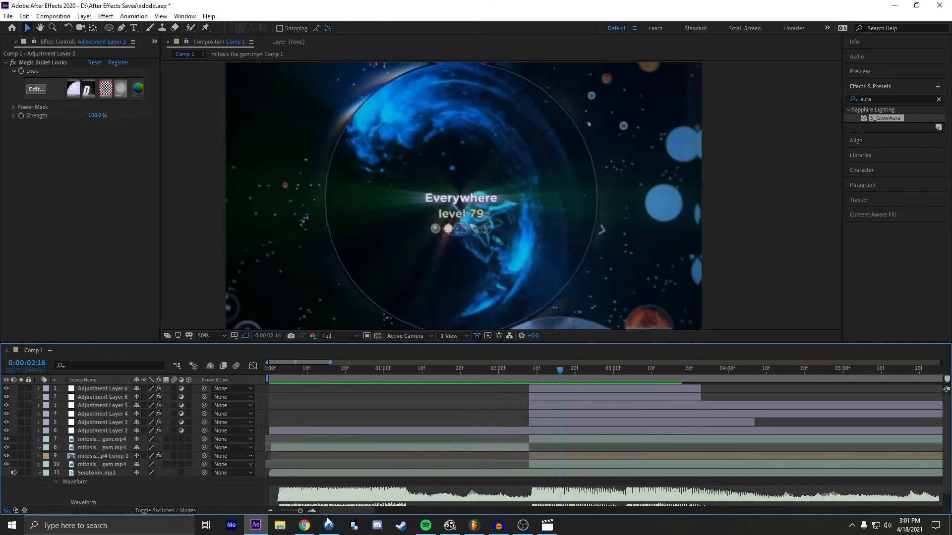
{"action": "left_click", "coordinate": [270, 510]}
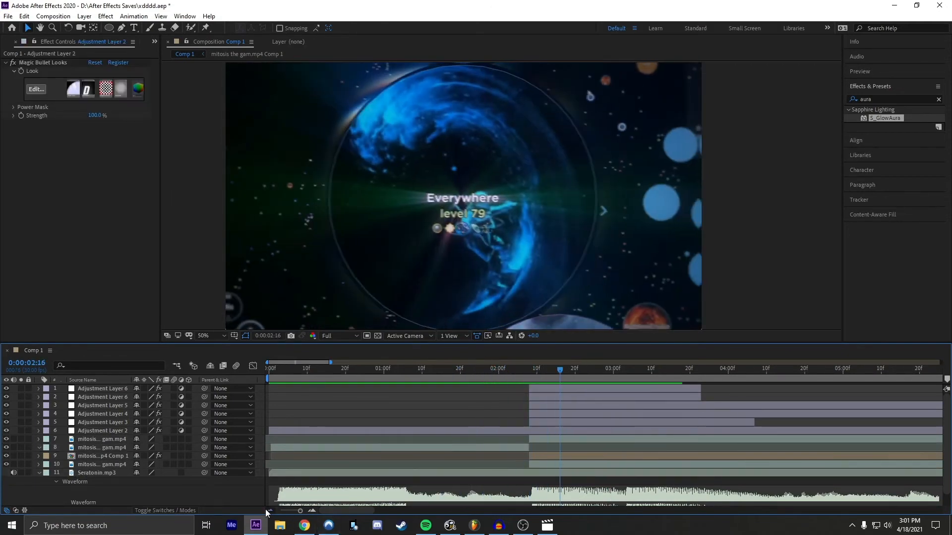
{"action": "left_click", "coordinate": [311, 510]}
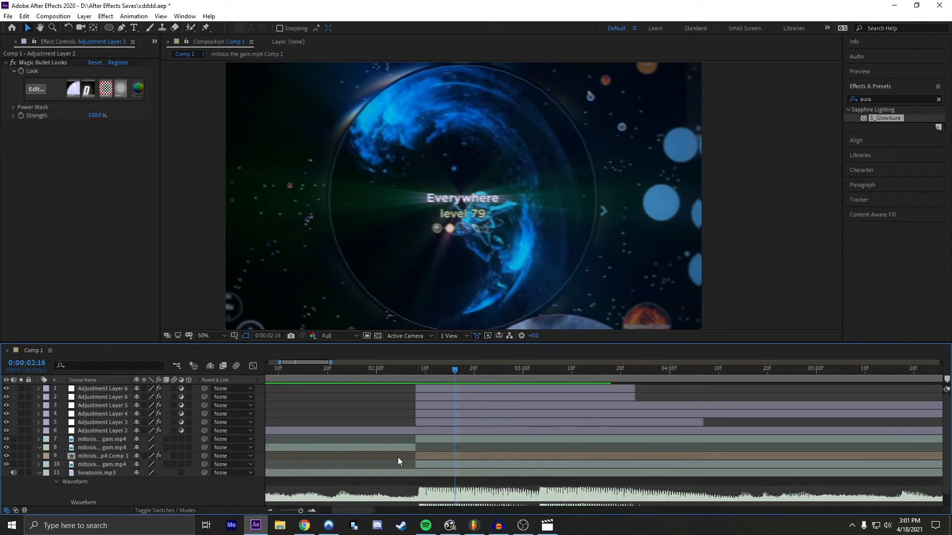
{"action": "left_click_drag", "start_coordinate": [455, 371], "coordinate": [371, 377]}
{"action": "key", "text": "space"}
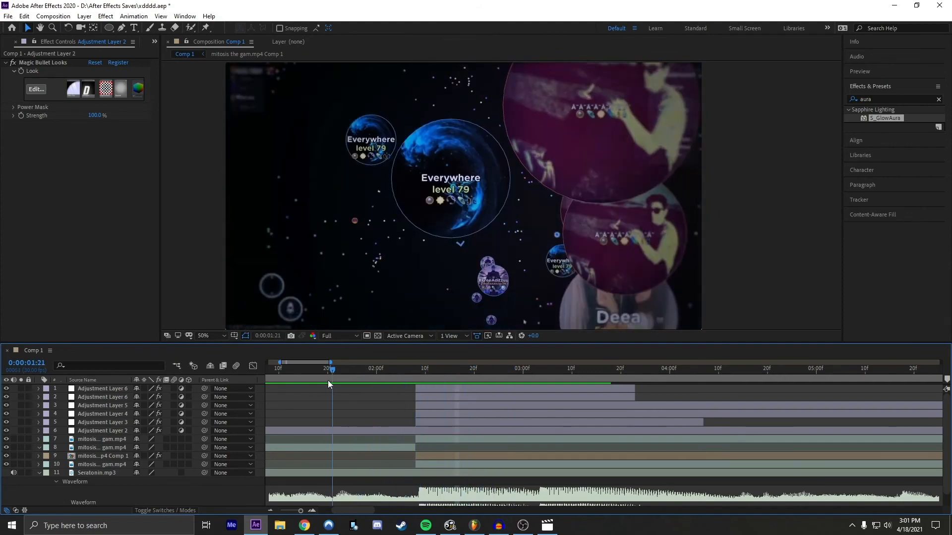
Step: Add a new adjustment layer directly above Adjustment Layer 2 and cut off everything before 0:00:03:08
{"action": "left_click_drag", "start_coordinate": [476, 372], "coordinate": [564, 365]}
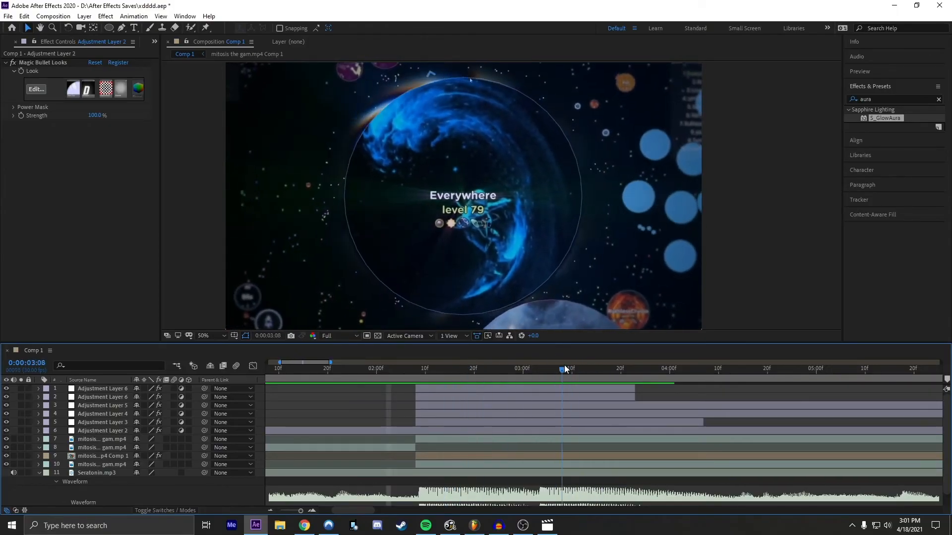
{"action": "left_click", "coordinate": [537, 440]}
{"action": "left_click_drag", "start_coordinate": [347, 511], "coordinate": [352, 511]}
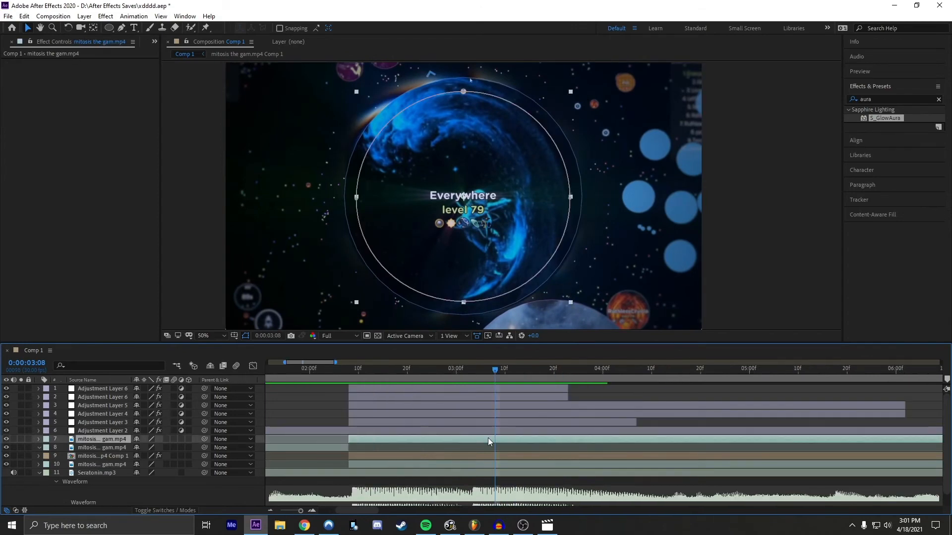
{"action": "left_click", "coordinate": [507, 429]}
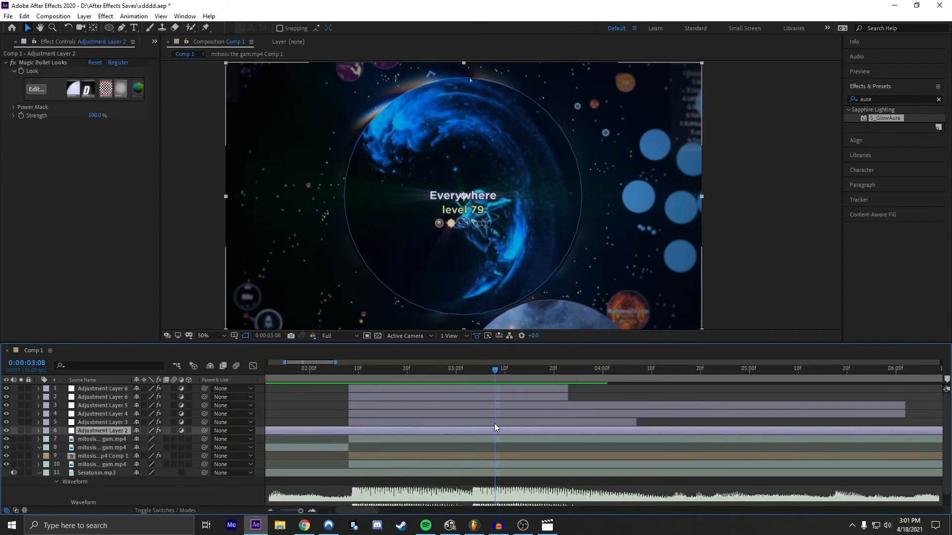
{"action": "key", "text": "ctrl+alt+y"}
{"action": "key", "text": "ctrl+shift+d"}
{"action": "left_click", "coordinate": [465, 440]}
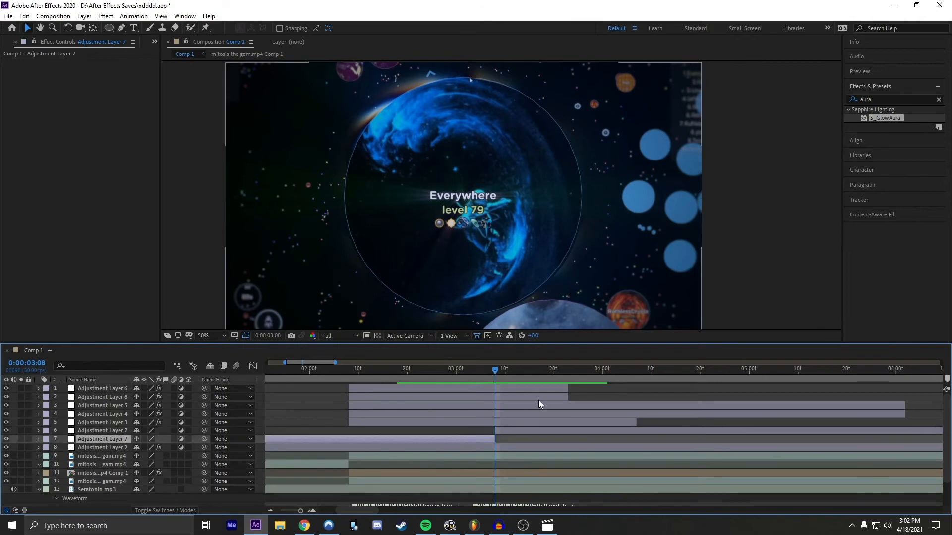
{"action": "key", "text": "Delete"}
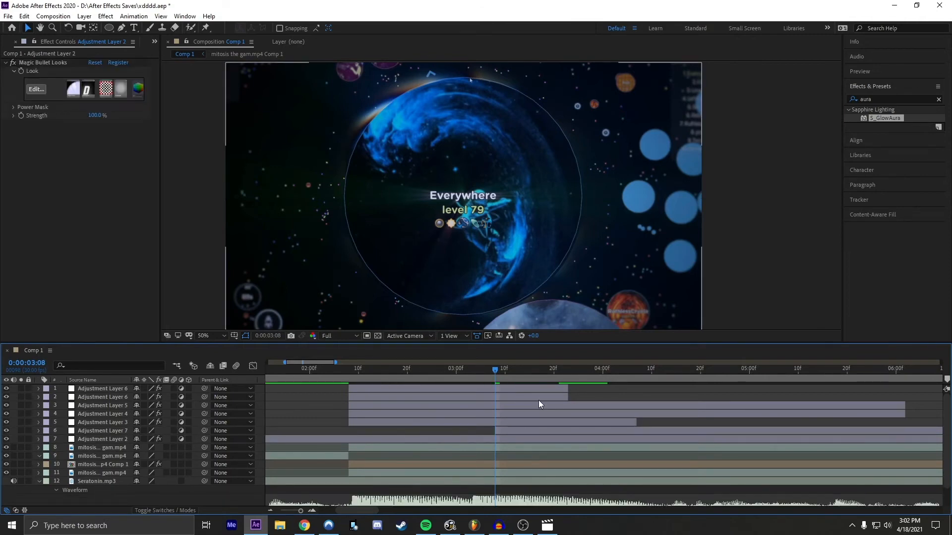
Step: Split Adjustment Layer 7 at 0:00:04:25 and delete the part after it
{"action": "left_click", "coordinate": [525, 432]}
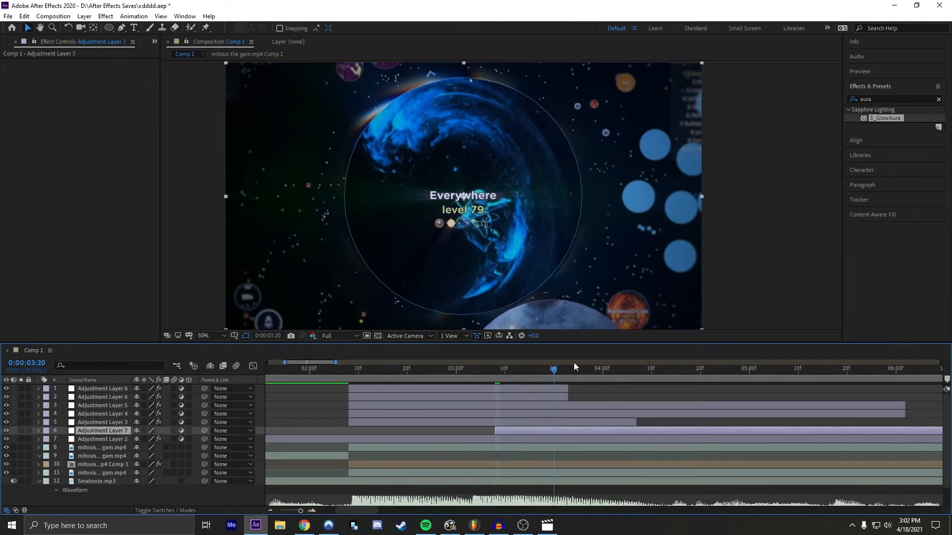
{"action": "left_click_drag", "start_coordinate": [574, 367], "coordinate": [724, 366]}
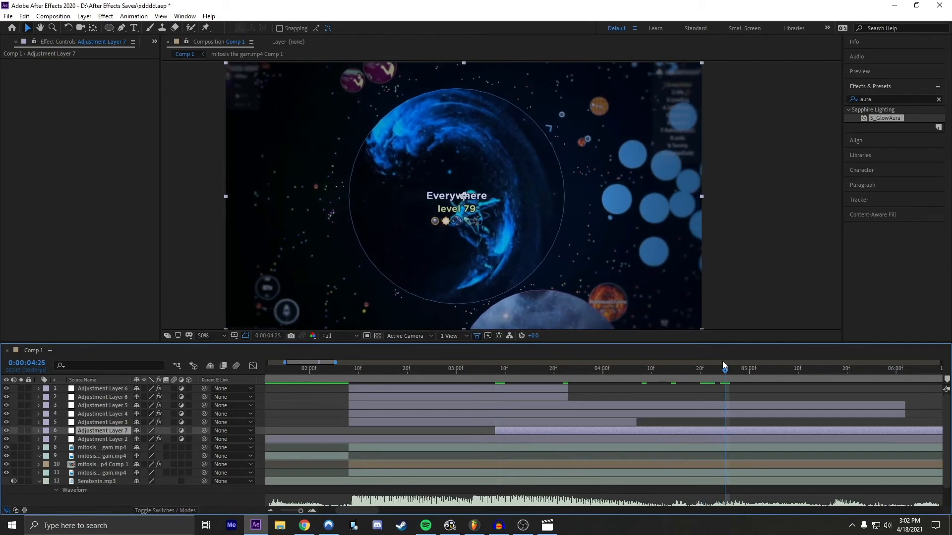
{"action": "key", "text": "ctrl+shift+d"}
{"action": "key", "text": "Delete"}
Step: Split the masked footage at 0:00:04:25, shift the second segment to a later moment of gameplay, and trim its start back to 0:00:04:25
{"action": "left_click", "coordinate": [739, 446]}
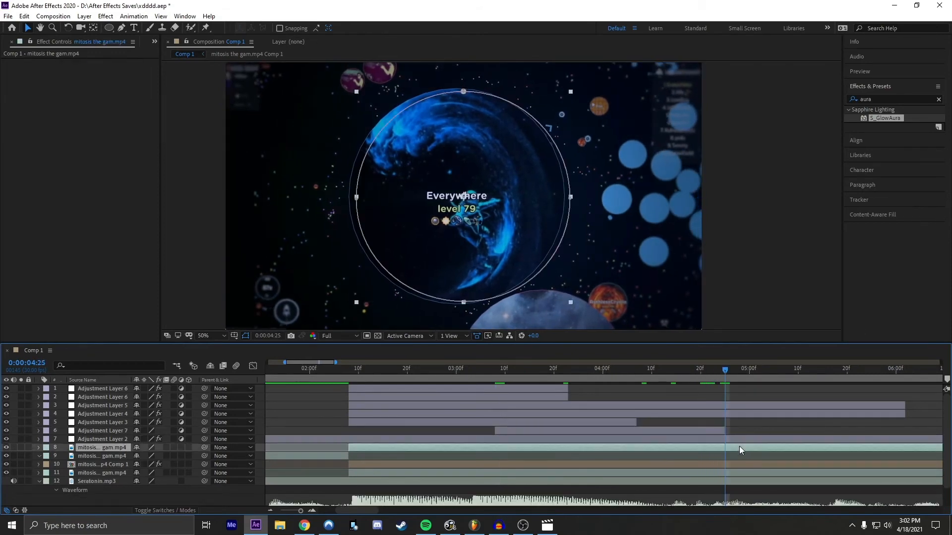
{"action": "key", "text": "ctrl+shift+d"}
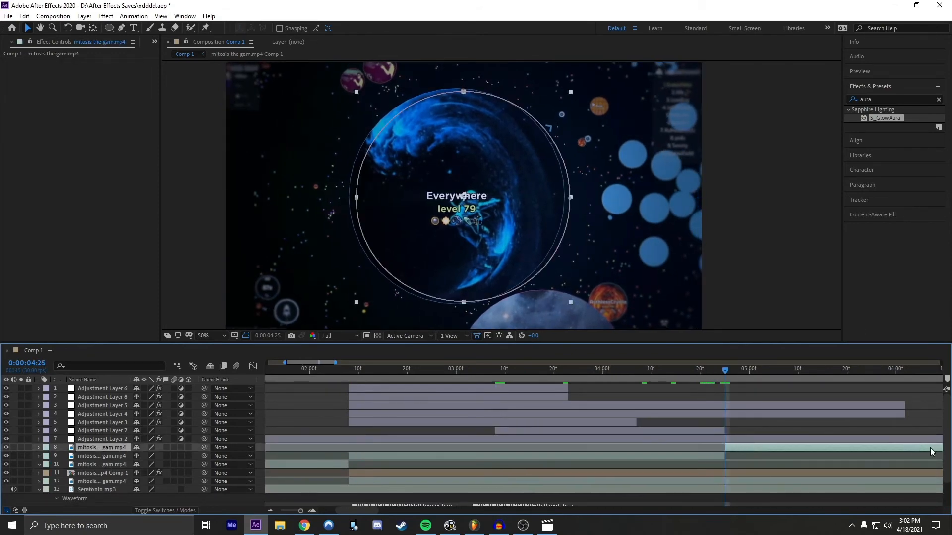
{"action": "left_click_drag", "start_coordinate": [931, 452], "coordinate": [559, 446]}
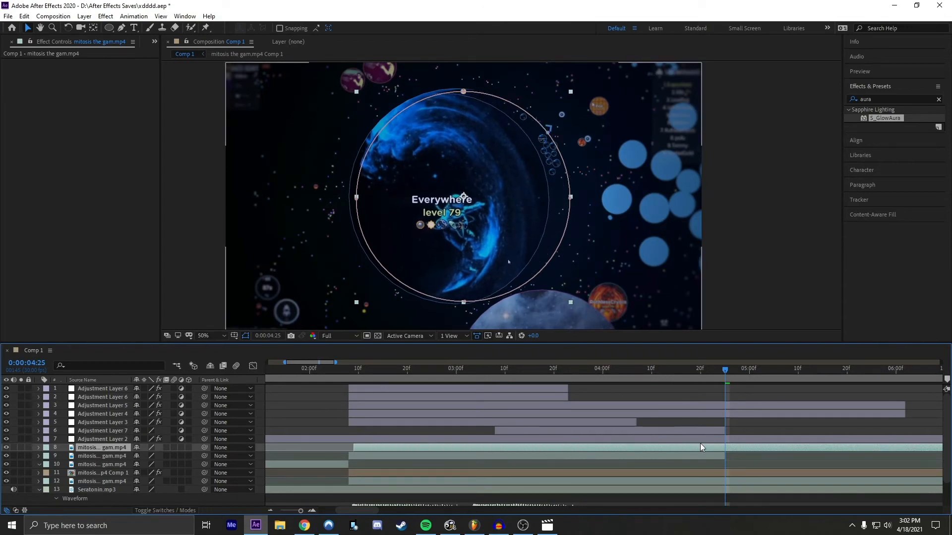
{"action": "key", "text": "ctrl+shift+d"}
{"action": "left_click", "coordinate": [689, 456]}
{"action": "key", "text": "Delete"}
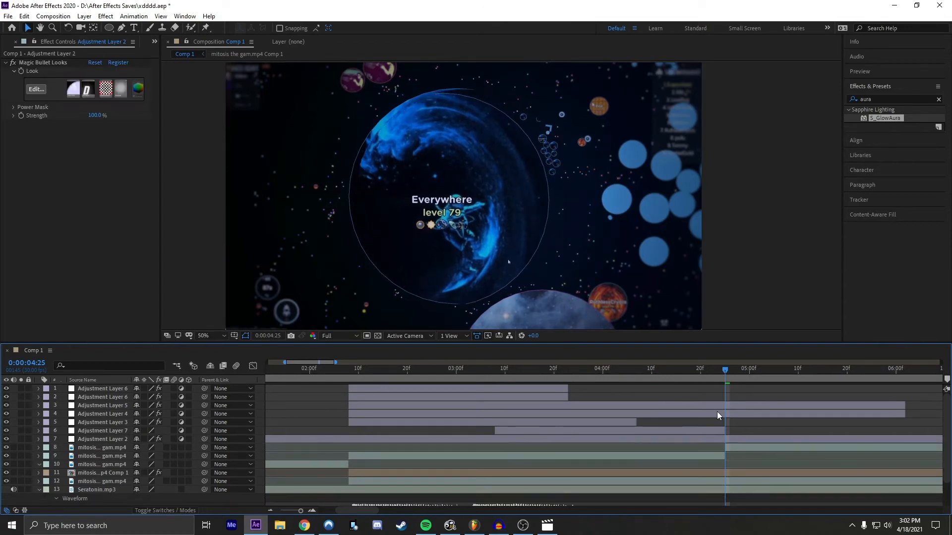
Step: Split the aura pre-comp and the background footage at 0:00:04:25 and delete their later parts
{"action": "left_click", "coordinate": [728, 473]}
{"action": "key", "text": "ctrl+shift+d"}
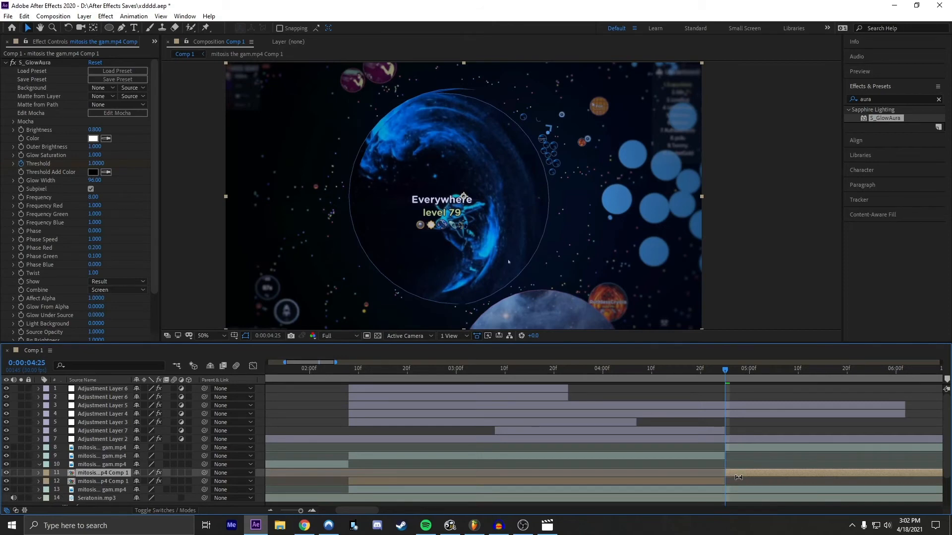
{"action": "key", "text": "Delete"}
{"action": "left_click", "coordinate": [741, 482]}
{"action": "key", "text": "ctrl+shift+d"}
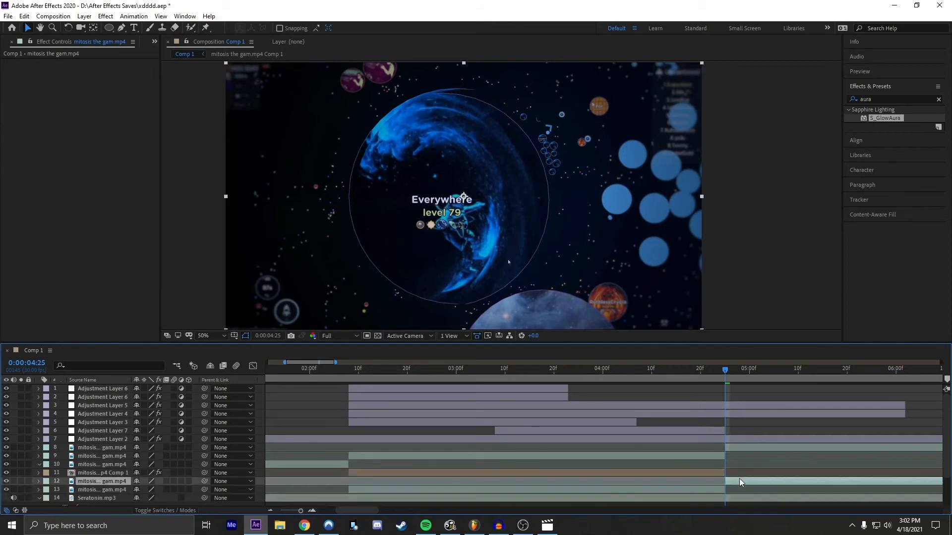
{"action": "key", "text": "Delete"}
Step: Delete the circular mask from the footage segment that starts at 0:00:04:25
{"action": "scroll", "coordinate": [741, 485], "scroll_direction": "down", "scroll_amount": 1}
{"action": "left_click", "coordinate": [751, 440]}
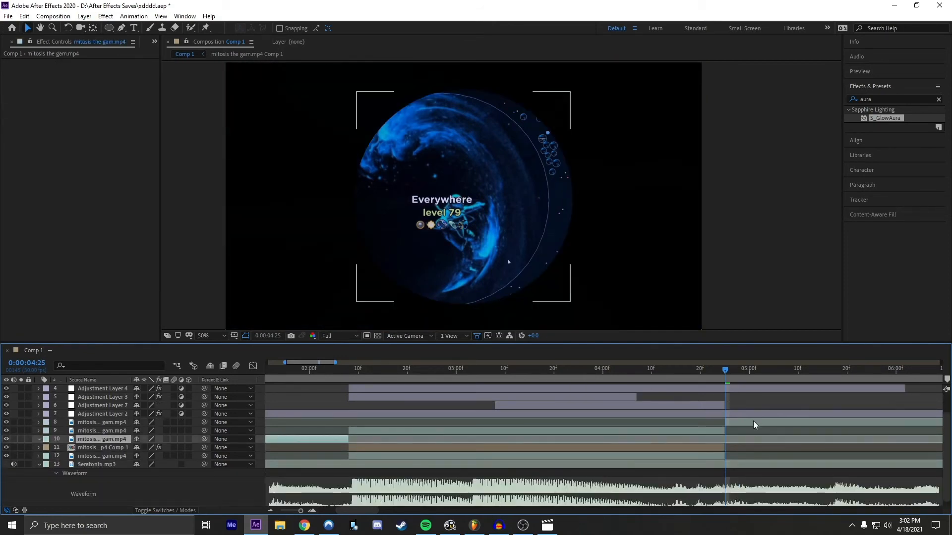
{"action": "left_click", "coordinate": [753, 424]}
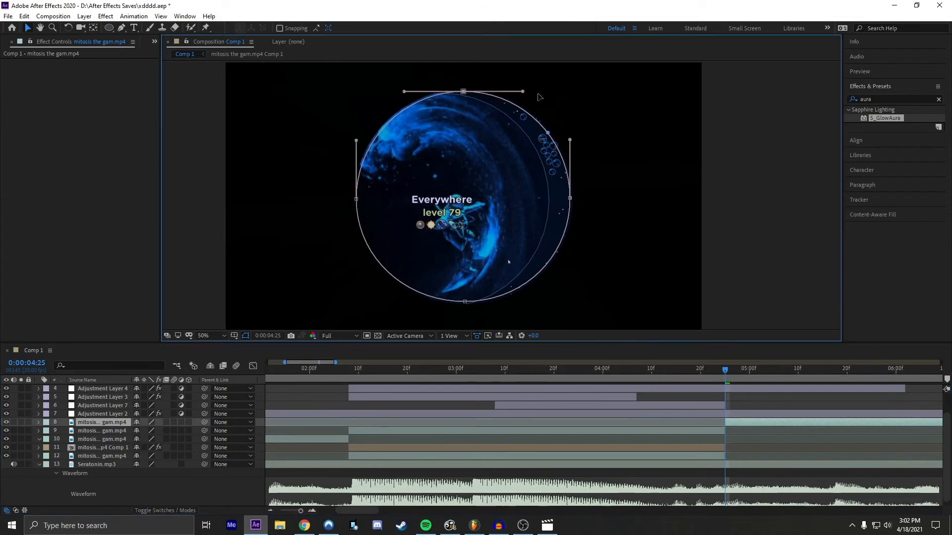
{"action": "left_click_drag", "start_coordinate": [637, 78], "coordinate": [280, 316]}
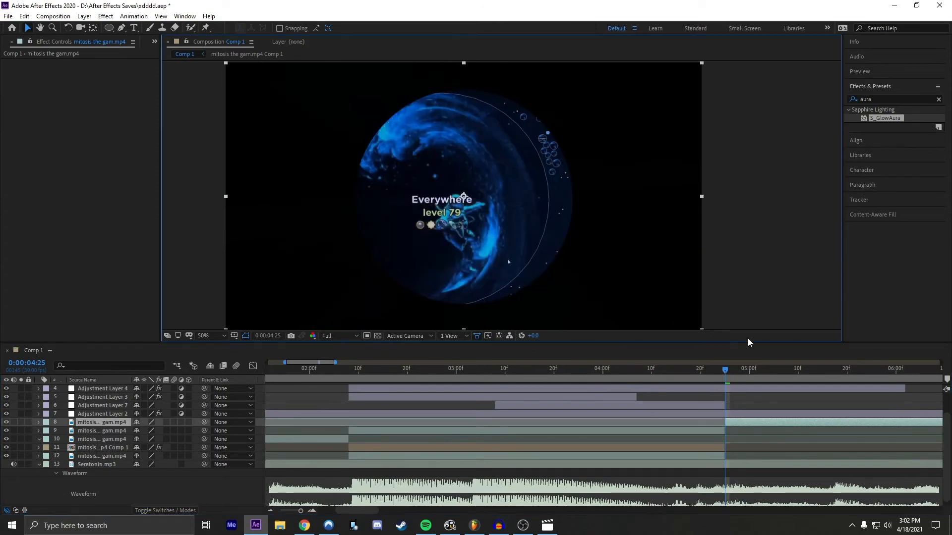
{"action": "key", "text": "Delete"}
Step: Slide the unmasked footage segment earlier to reach the dark-cell gameplay scene, and trim off everything before 0:00:04:25
{"action": "left_click", "coordinate": [269, 512]}
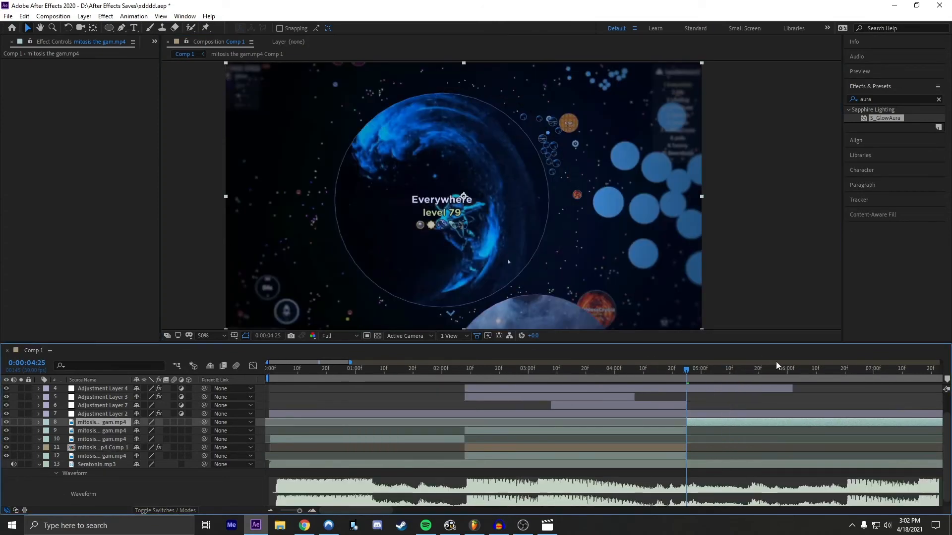
{"action": "left_click_drag", "start_coordinate": [936, 423], "coordinate": [437, 411]}
{"action": "left_click_drag", "start_coordinate": [869, 424], "coordinate": [862, 425]}
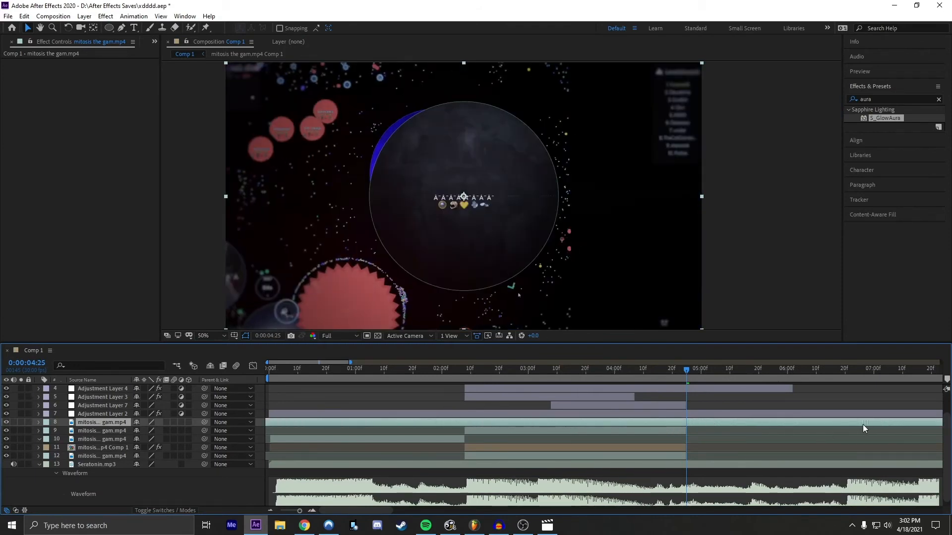
{"action": "key", "text": "ctrl+shift+d"}
{"action": "left_click", "coordinate": [641, 432]}
{"action": "key", "text": "Delete"}
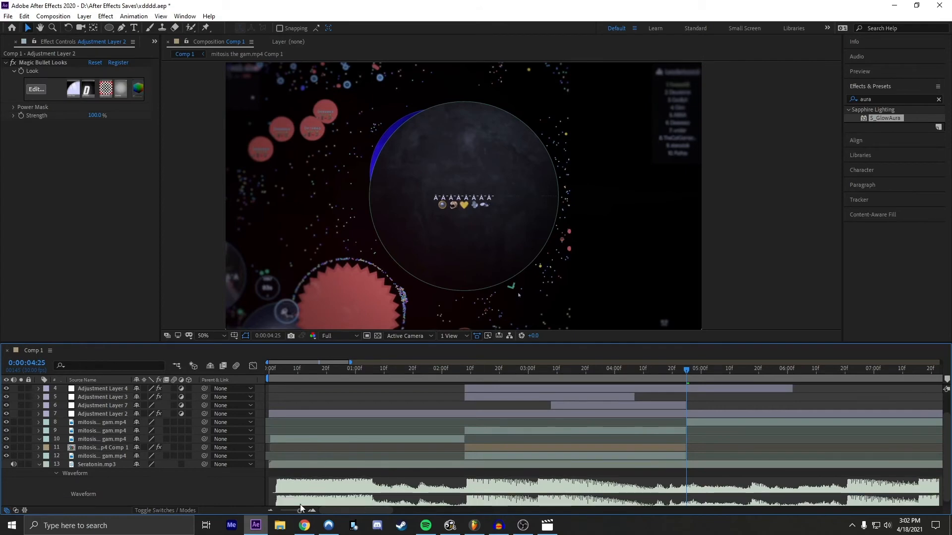
Step: Find the Transform distort effect and apply it to Adjustment Layer 7, which ends at the 0:00:04:25 cut
{"action": "left_click", "coordinate": [311, 512]}
{"action": "left_click_drag", "start_coordinate": [684, 374], "coordinate": [713, 367]}
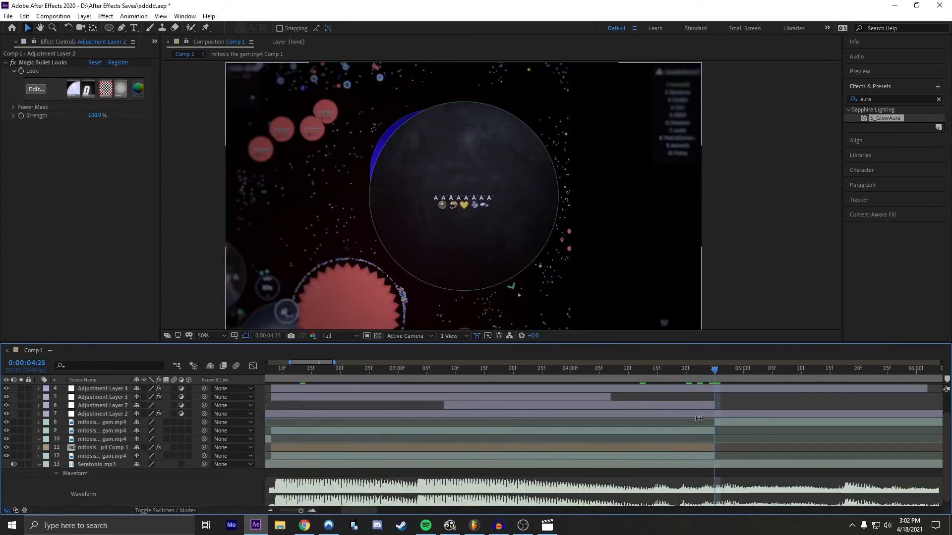
{"action": "left_click", "coordinate": [698, 421]}
{"action": "left_click", "coordinate": [691, 414]}
{"action": "left_click", "coordinate": [682, 407]}
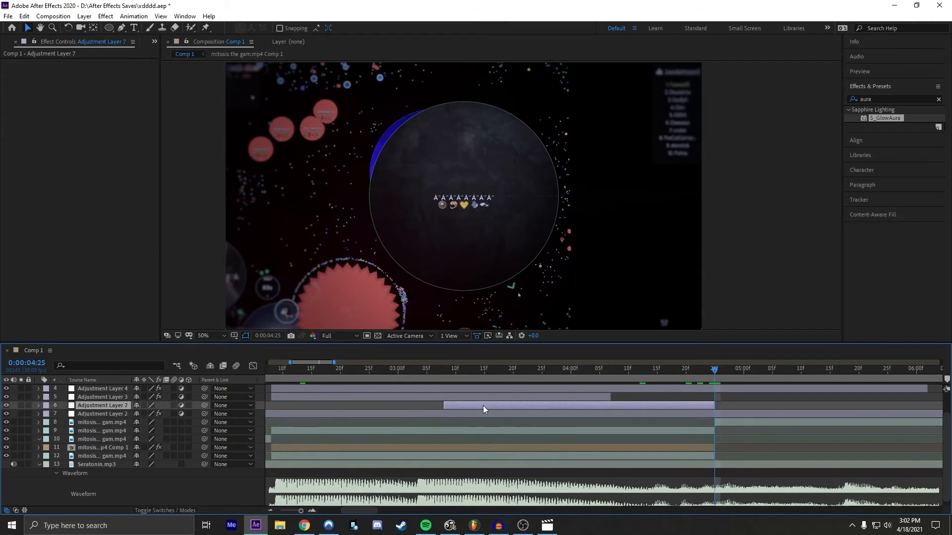
{"action": "scroll", "coordinate": [594, 402], "scroll_direction": "up", "scroll_amount": 2}
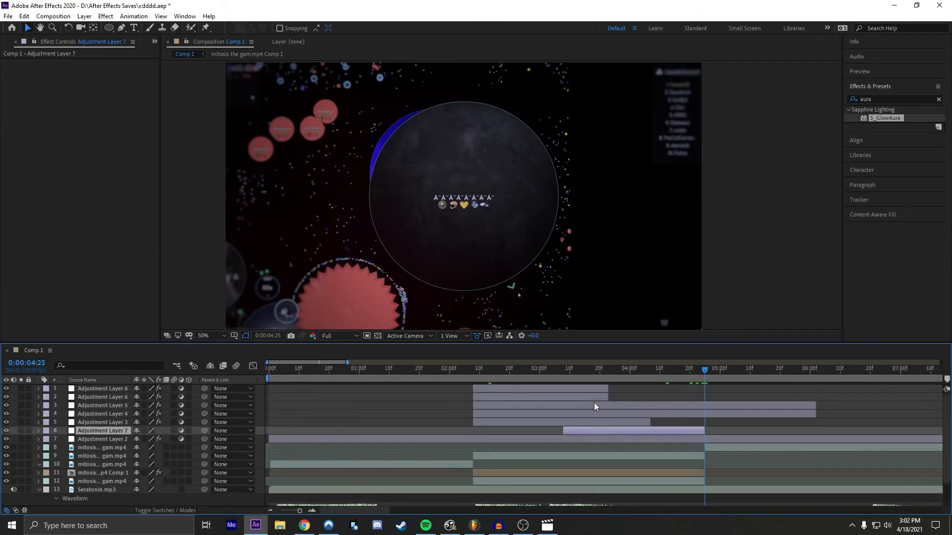
{"action": "left_click", "coordinate": [695, 425]}
{"action": "left_click", "coordinate": [673, 430]}
{"action": "double_click", "coordinate": [873, 97]}
{"action": "key", "text": "BackSpace"}
{"action": "type", "text": "t"}
{"action": "key", "text": "BackSpace"}
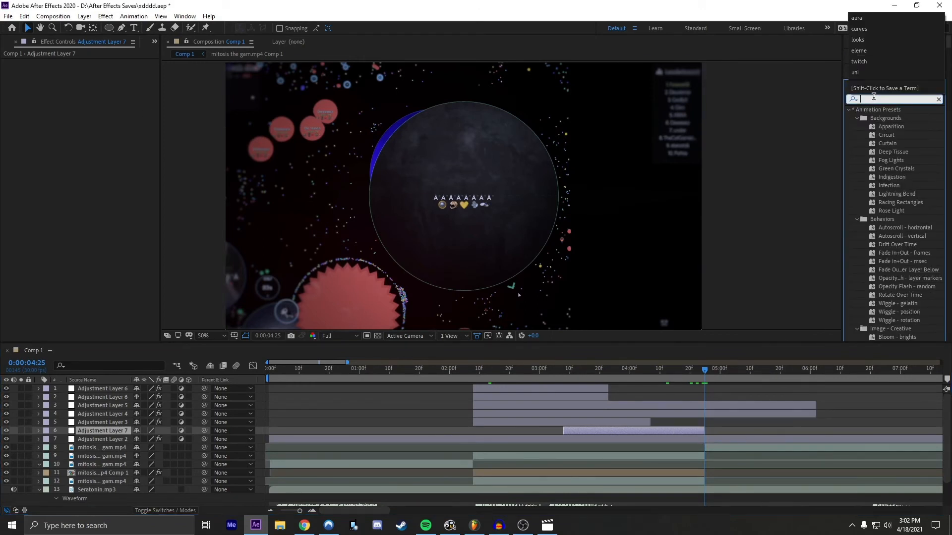
{"action": "type", "text": "tran"}
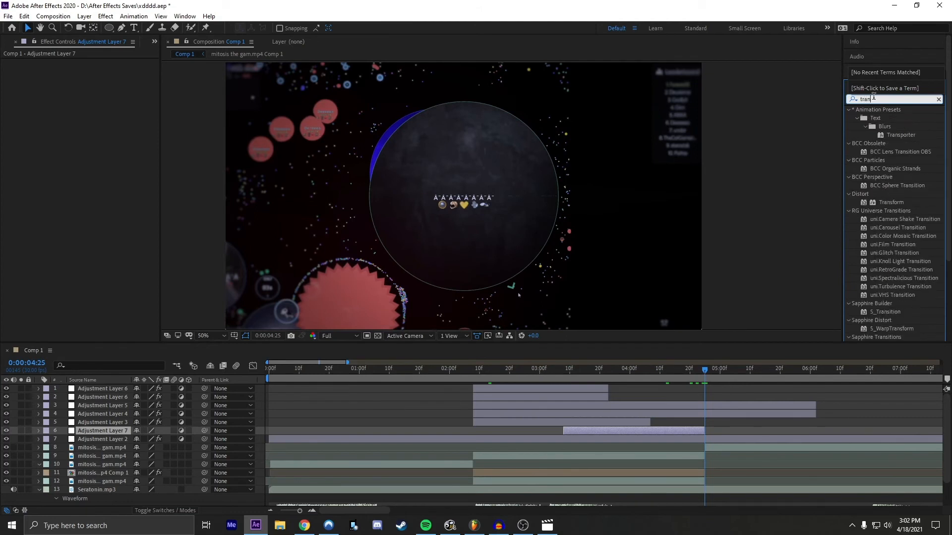
{"action": "type", "text": "sform"}
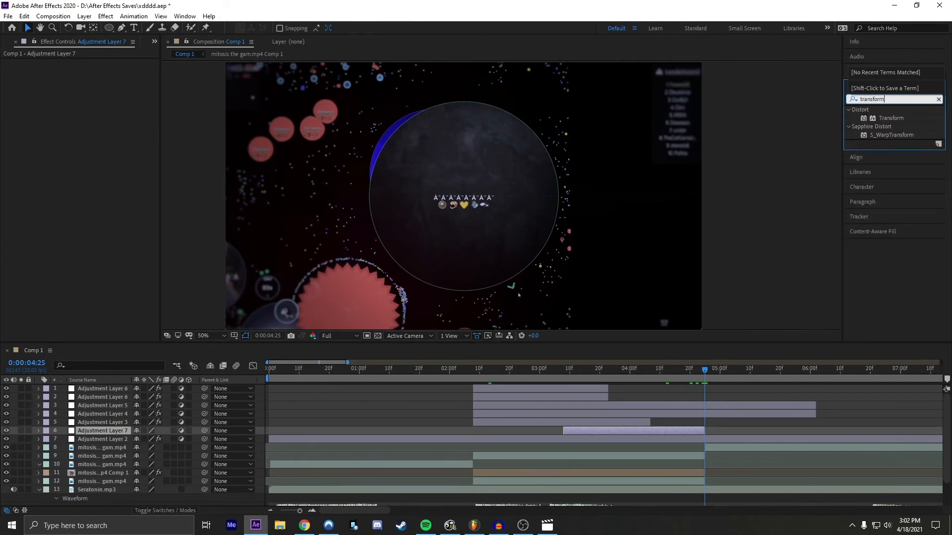
{"action": "left_click_drag", "start_coordinate": [891, 118], "coordinate": [668, 429]}
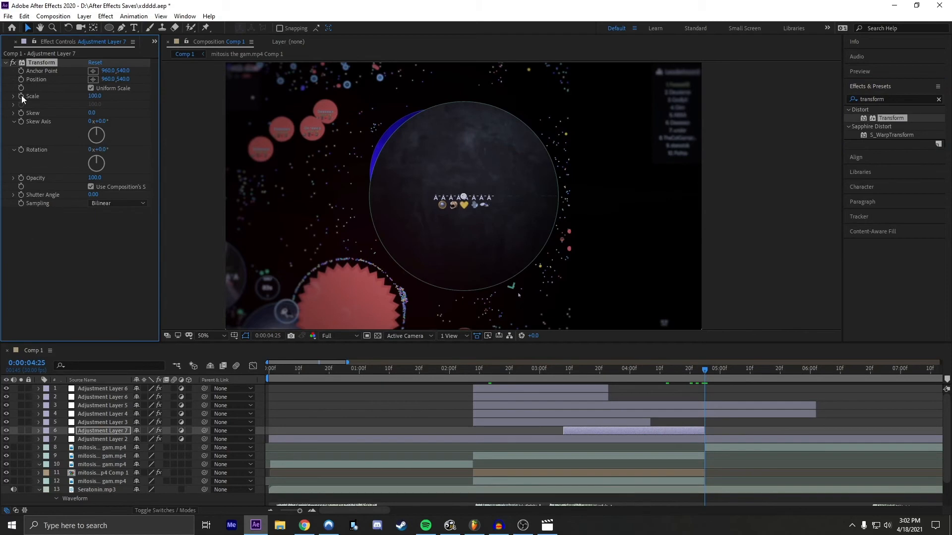
Step: Keyframe the Transform scale at 100 at the start of Adjustment Layer 7 (0:00:03:08) and at its last frame, 0:00:04:24
{"action": "left_click", "coordinate": [21, 96]}
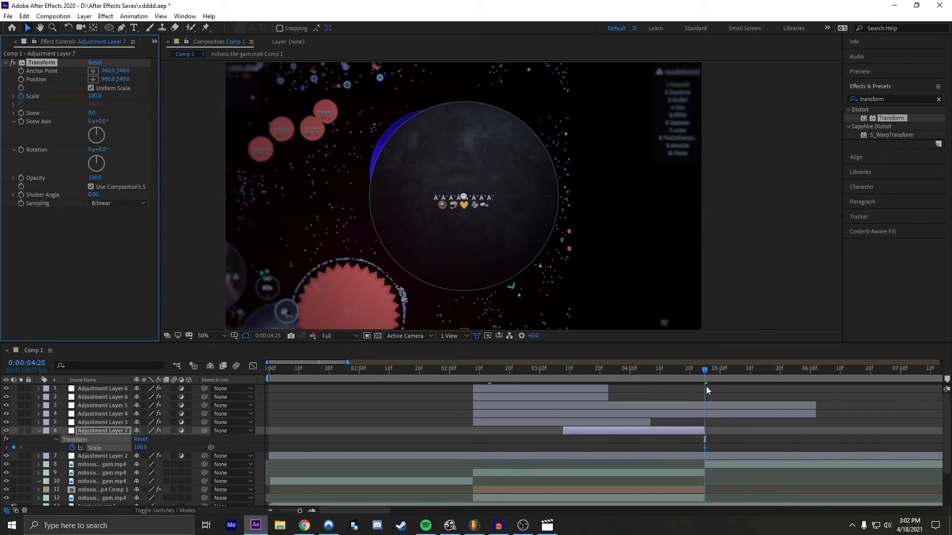
{"action": "left_click_drag", "start_coordinate": [710, 371], "coordinate": [563, 380]}
{"action": "left_click", "coordinate": [14, 447]}
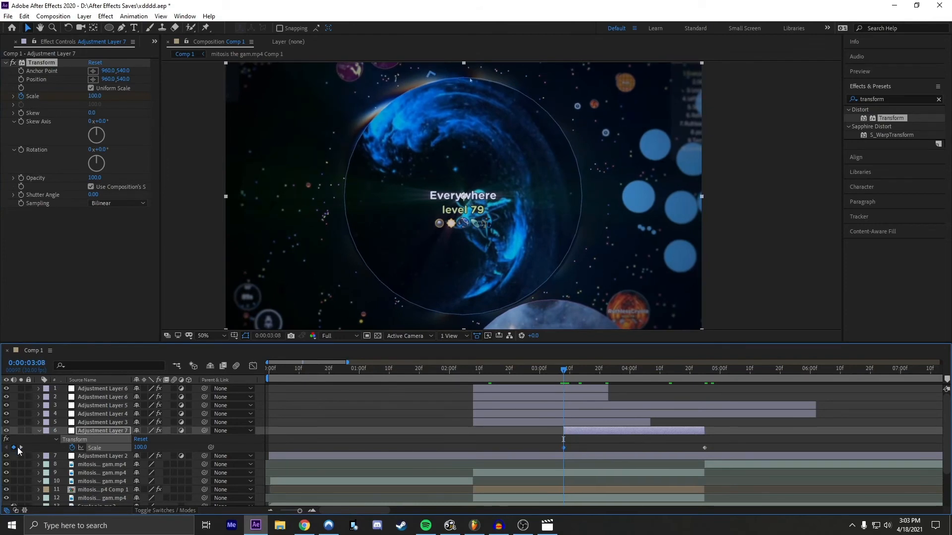
{"action": "left_click", "coordinate": [21, 447]}
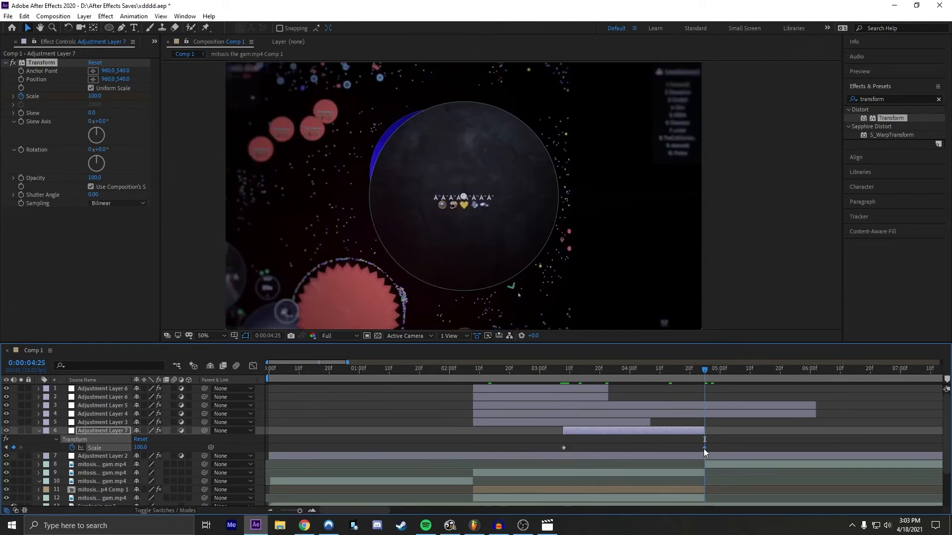
{"action": "left_click", "coordinate": [703, 448]}
{"action": "left_click_drag", "start_coordinate": [702, 367], "coordinate": [703, 365]}
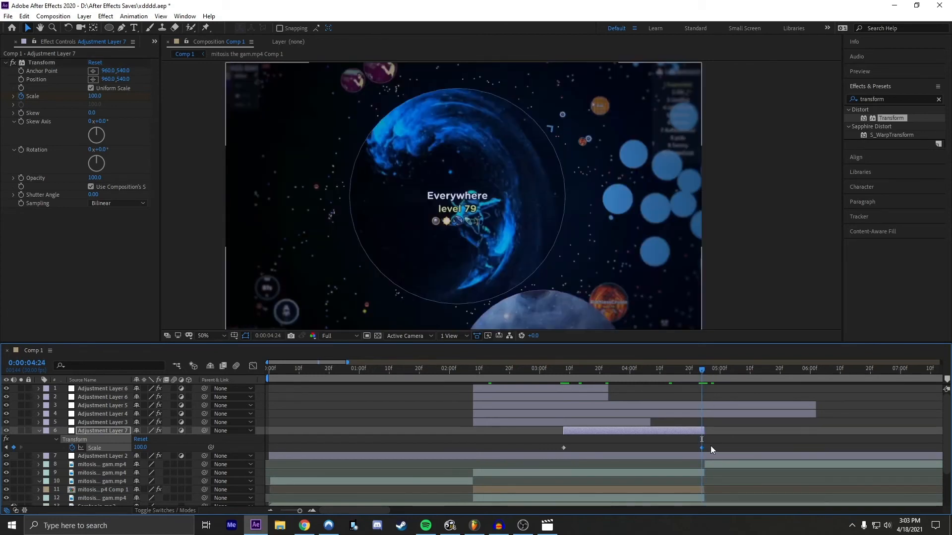
{"action": "left_click_drag", "start_coordinate": [718, 447], "coordinate": [547, 456]}
{"action": "left_click", "coordinate": [358, 455]}
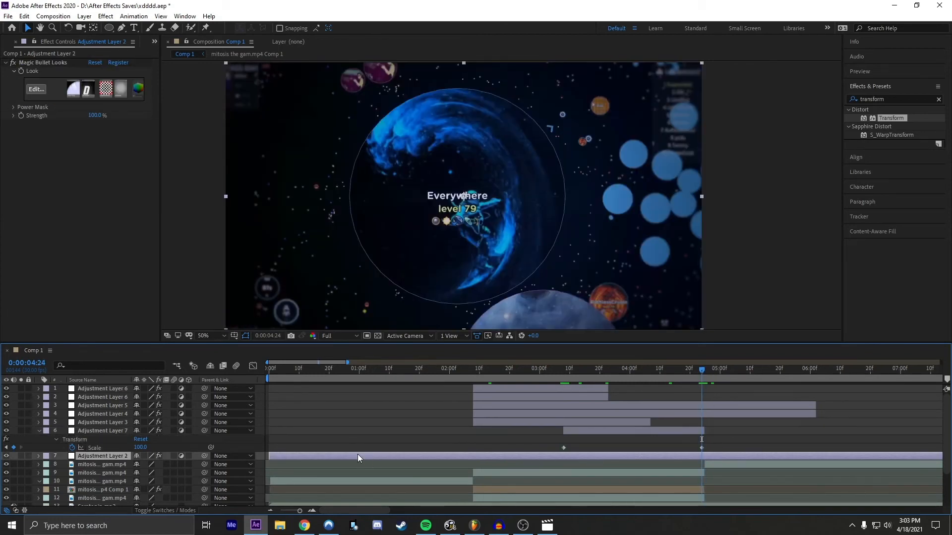
Step: Set the Transform scale of Adjustment Layer 7 to 80 at the 0:00:04:24 keyframe, after trying 90
{"action": "left_click", "coordinate": [138, 448]}
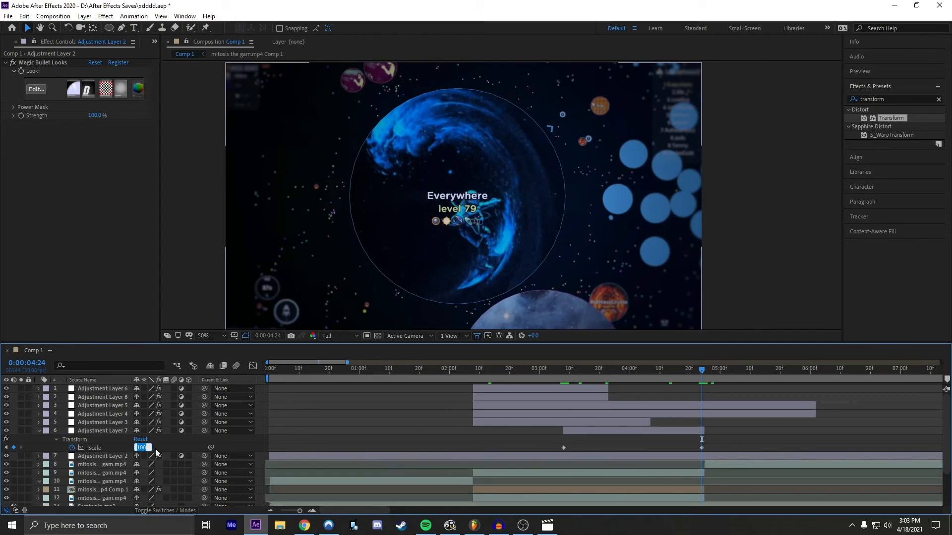
{"action": "type", "text": "90"}
{"action": "key", "text": "Return"}
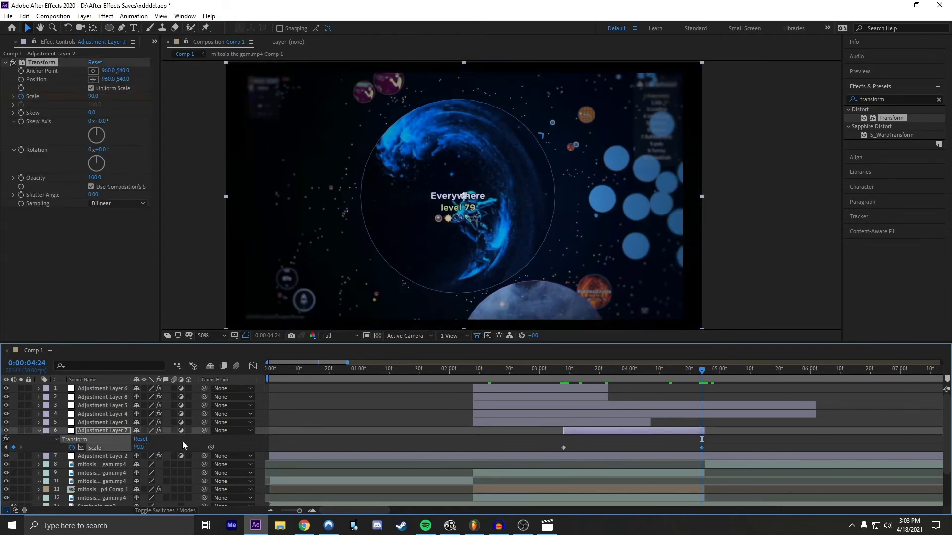
{"action": "left_click", "coordinate": [139, 447]}
{"action": "type", "text": "80"}
{"action": "key", "text": "Return"}
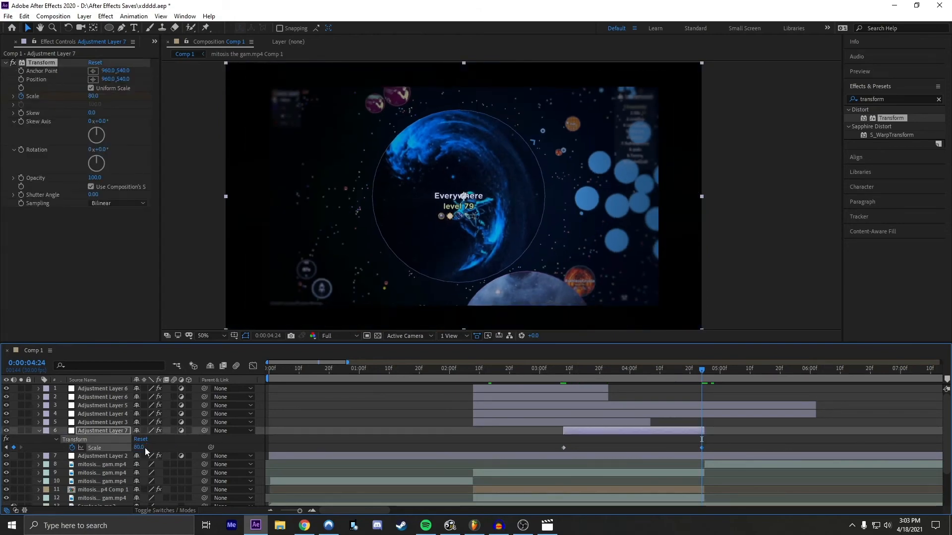
Step: Easy-ease both scale keyframes and reshape their graph curve so the scale holds at first and drops steeply just before the cut
{"action": "left_click_drag", "start_coordinate": [709, 448], "coordinate": [538, 453]}
{"action": "key", "text": "F9"}
{"action": "left_click", "coordinate": [257, 367]}
{"action": "mouse_move", "coordinate": [729, 419]}
{"action": "left_mouse_down"}
{"action": "mouse_move", "coordinate": [665, 506]}
{"action": "mouse_move", "coordinate": [660, 483]}
{"action": "mouse_move", "coordinate": [693, 464]}
{"action": "mouse_move", "coordinate": [705, 477]}
{"action": "mouse_move", "coordinate": [714, 424]}
{"action": "left_mouse_up"}
{"action": "left_click_drag", "start_coordinate": [614, 395], "coordinate": [557, 371]}
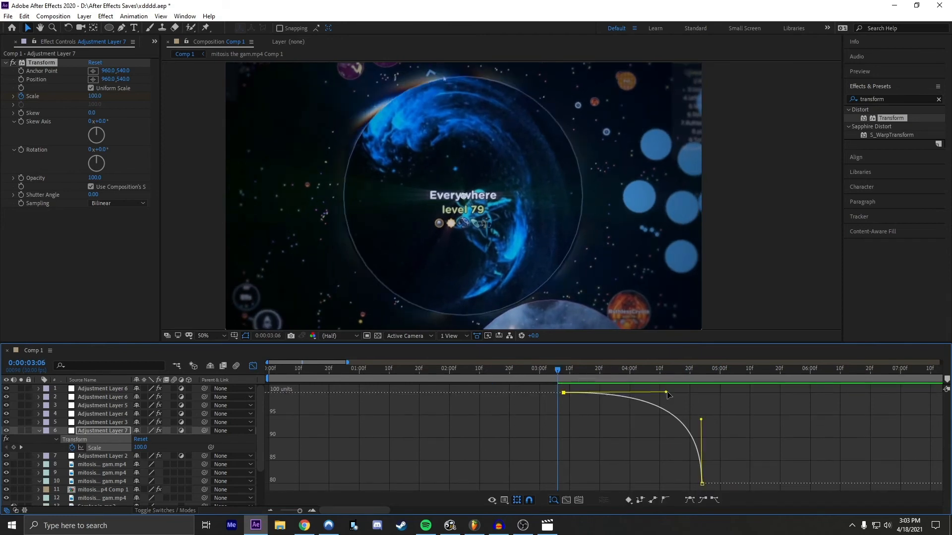
{"action": "left_click_drag", "start_coordinate": [666, 392], "coordinate": [713, 405]}
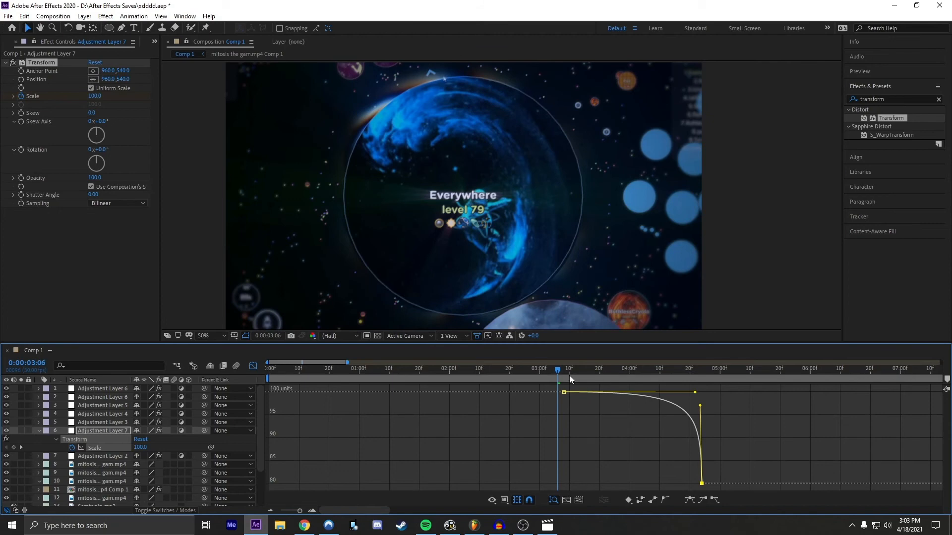
Step: Preview the eased scale-down on Adjustment Layer 7 from about 0:00:03:05 and leave the graph view
{"action": "key", "text": "space"}
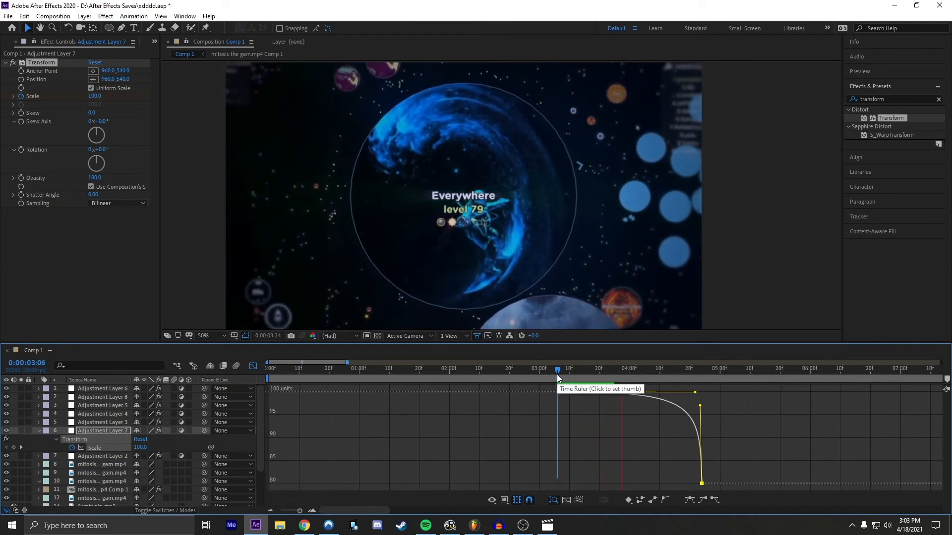
{"action": "left_click", "coordinate": [556, 374]}
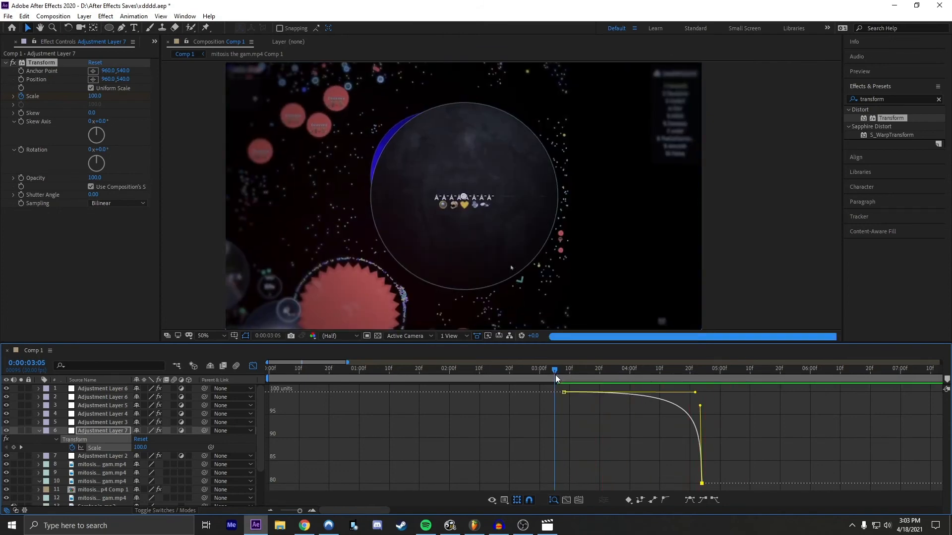
{"action": "key", "text": "space"}
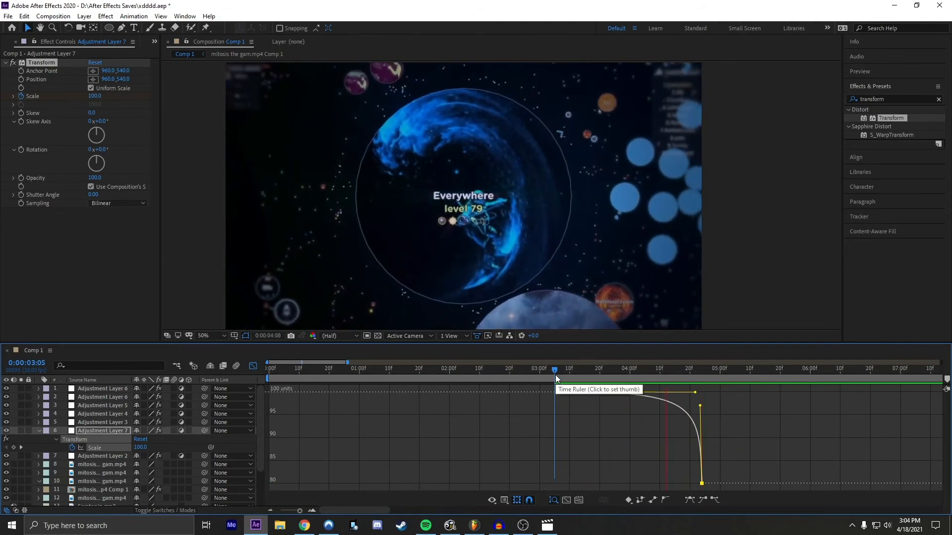
{"action": "key", "text": "space"}
{"action": "left_click", "coordinate": [253, 366]}
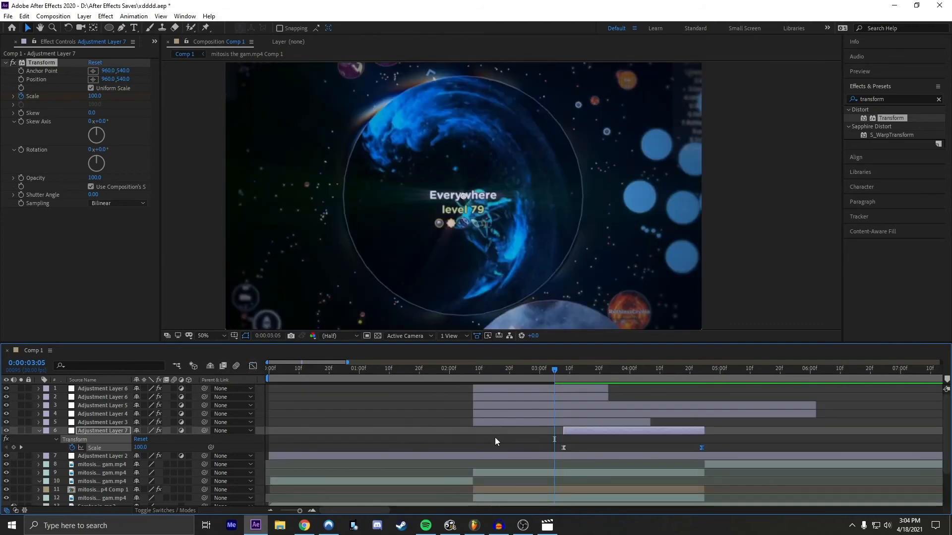
Step: Check the scaled frame at 0:00:04:24 and play the edit back from 0:00:02:04 through the zoom-out
{"action": "left_click_drag", "start_coordinate": [555, 377], "coordinate": [699, 373]}
{"action": "left_click", "coordinate": [644, 433]}
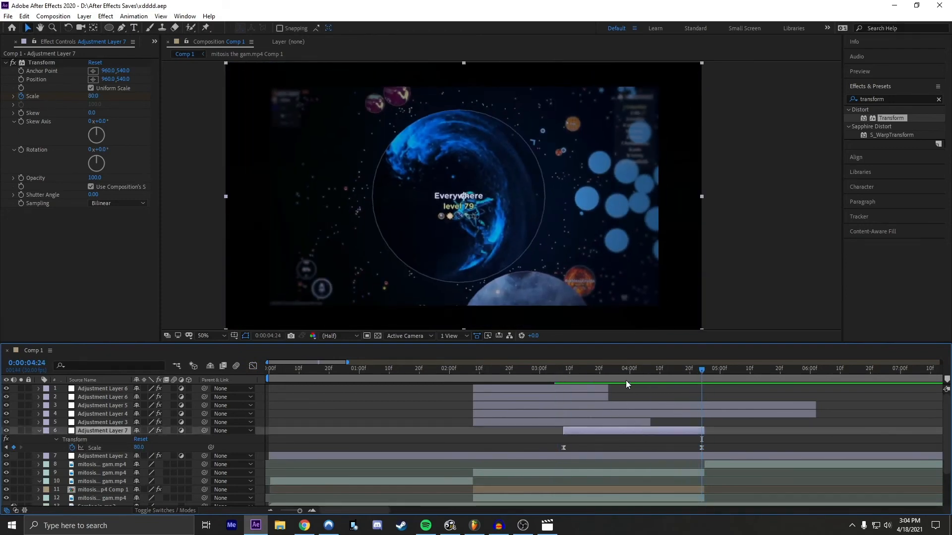
{"action": "left_click_drag", "start_coordinate": [626, 385], "coordinate": [462, 368]}
{"action": "key", "text": "space"}
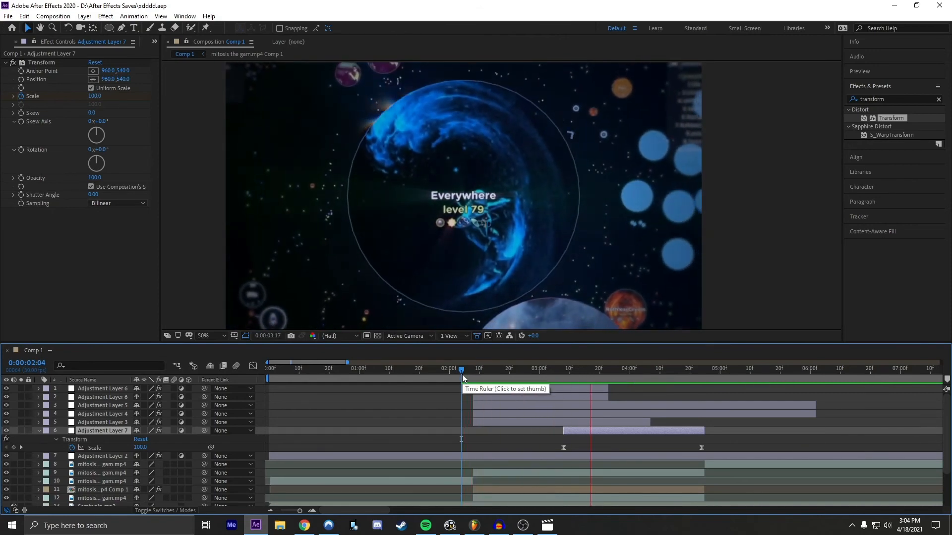
{"action": "left_click_drag", "start_coordinate": [462, 374], "coordinate": [627, 375]}
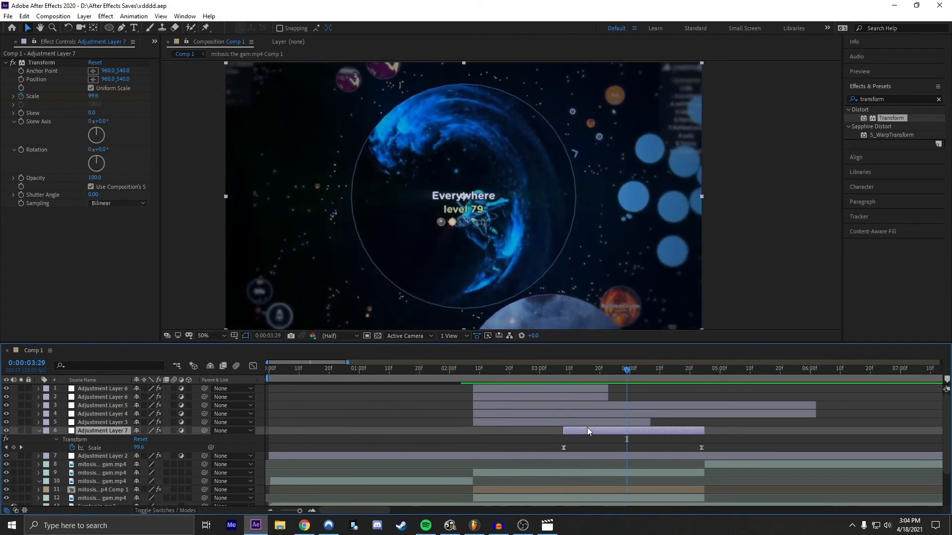
Step: Duplicate Adjustment Layer 7 and delete the Transform effect from the upper copy
{"action": "key", "text": "ctrl+d"}
{"action": "left_click", "coordinate": [599, 439]}
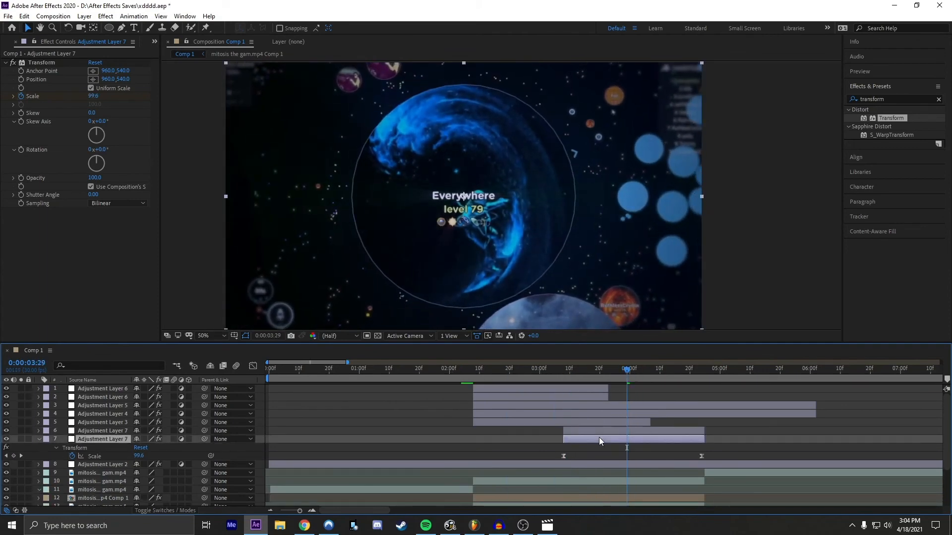
{"action": "key", "text": "u"}
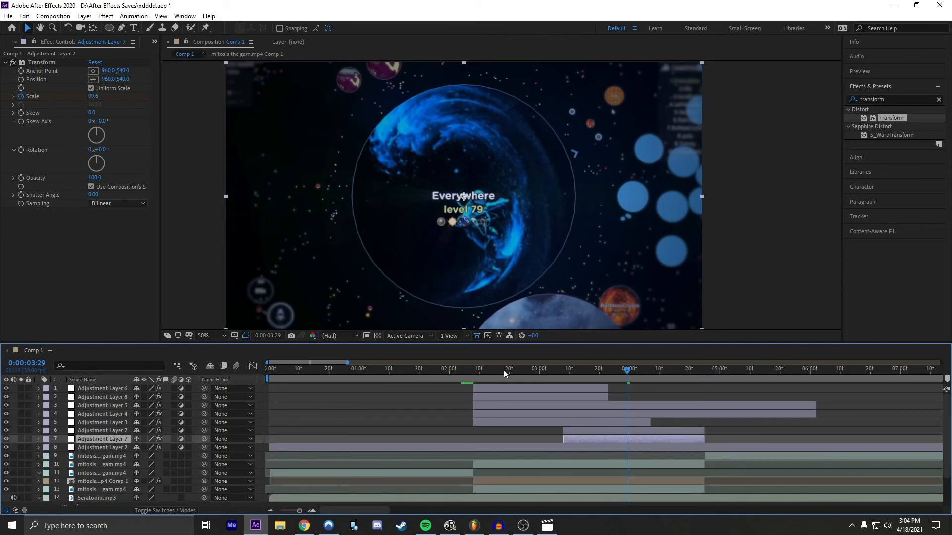
{"action": "left_click_drag", "start_coordinate": [627, 374], "coordinate": [692, 371]}
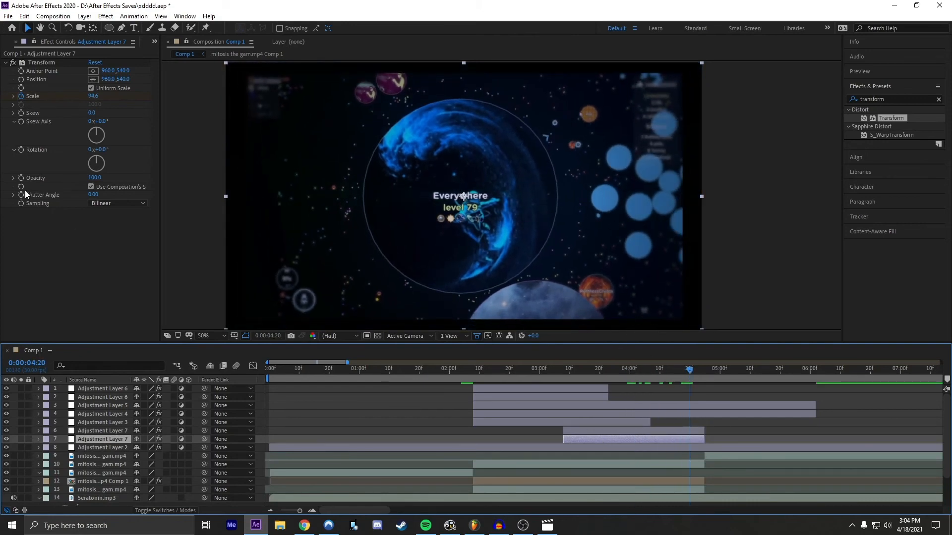
{"action": "left_click", "coordinate": [671, 432]}
{"action": "left_click", "coordinate": [35, 62]}
{"action": "key", "text": "Delete"}
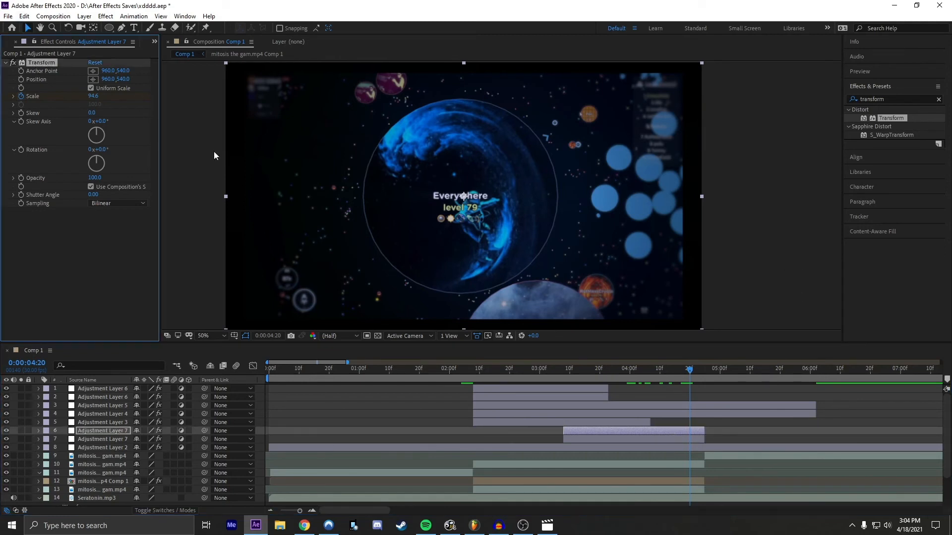
Step: Apply the Motion Tile effect to the lower Adjustment Layer 7 and place it above Transform in the effect order
{"action": "left_click", "coordinate": [636, 436]}
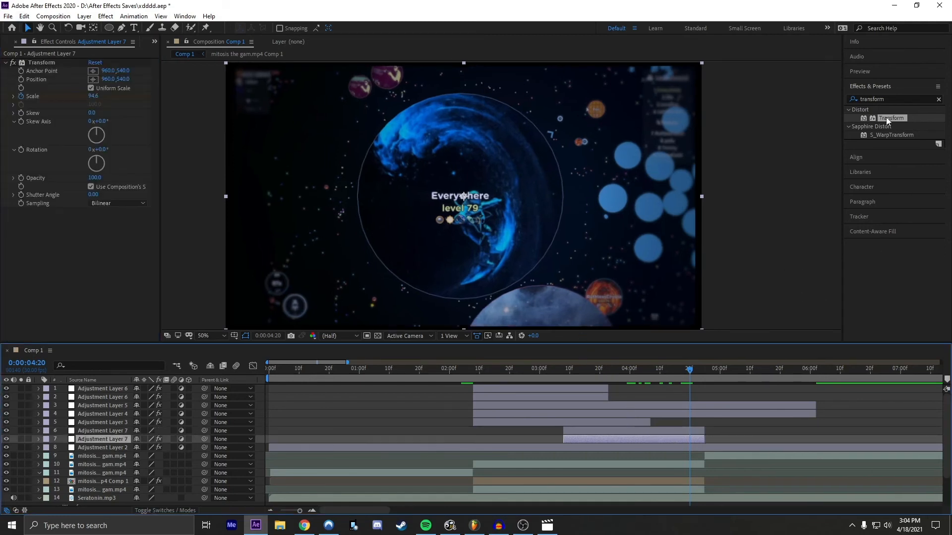
{"action": "double_click", "coordinate": [888, 99]}
{"action": "key", "text": "BackSpace"}
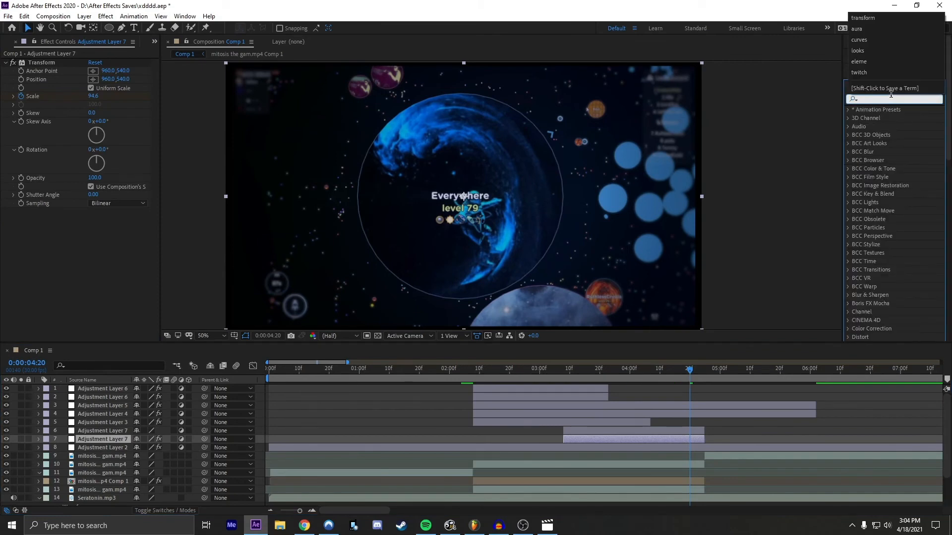
{"action": "type", "text": "motion to"}
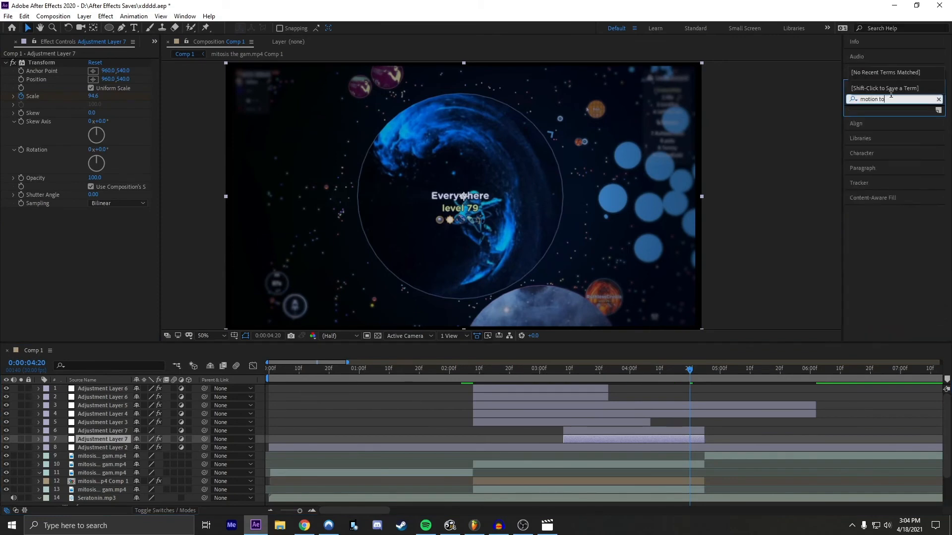
{"action": "key", "text": "BackSpace"}
{"action": "left_click_drag", "start_coordinate": [876, 118], "coordinate": [626, 440]}
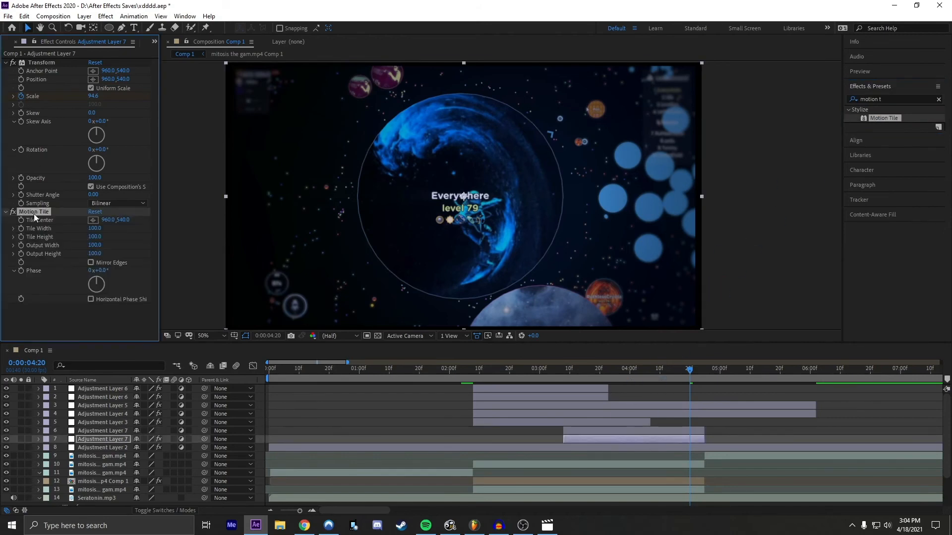
{"action": "left_click_drag", "start_coordinate": [40, 213], "coordinate": [34, 63]}
Step: Set Motion Tile's output width and output height to 200 and turn on Mirror Edges
{"action": "left_click", "coordinate": [94, 96]}
{"action": "type", "text": "200"}
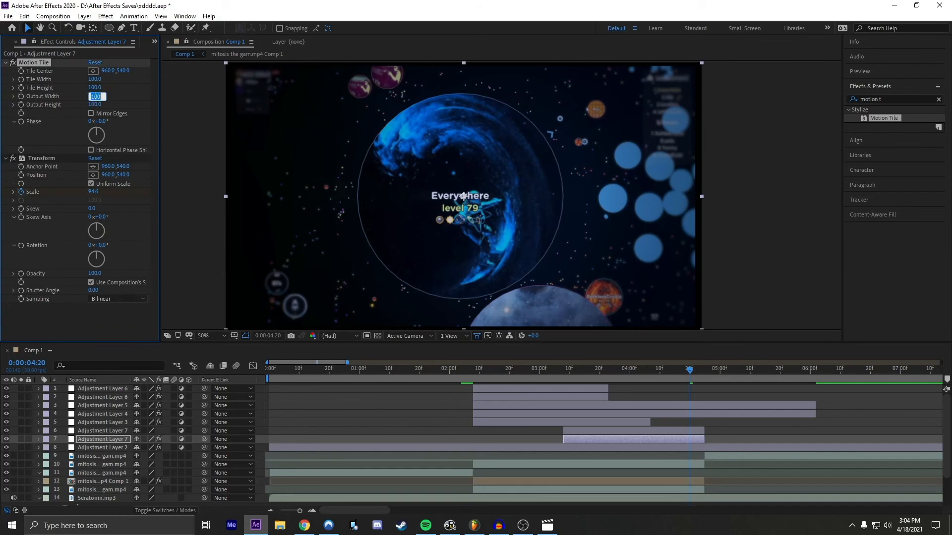
{"action": "key", "text": "Return"}
{"action": "left_click", "coordinate": [93, 104]}
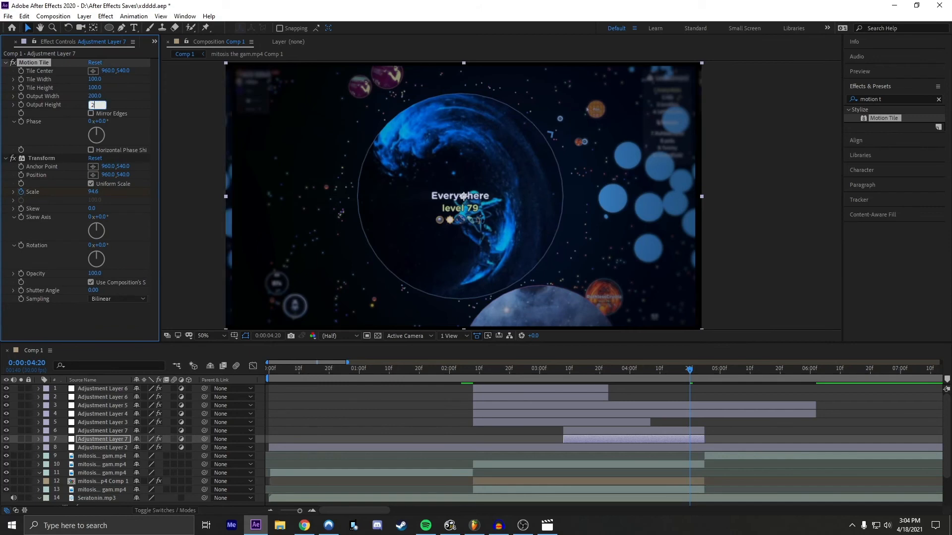
{"action": "type", "text": "200"}
{"action": "key", "text": "Return"}
{"action": "left_click", "coordinate": [94, 114]}
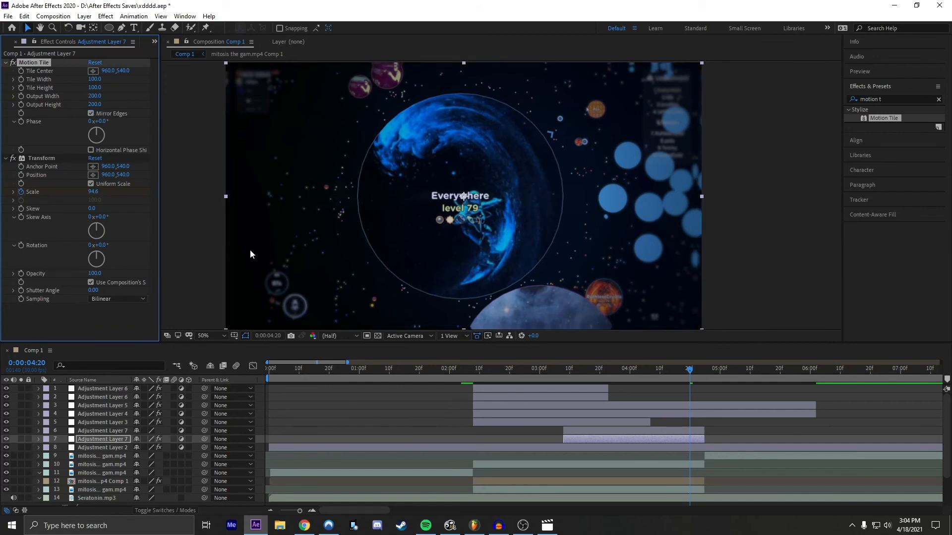
Step: Select the upper Adjustment Layer 7 and move the current time to 0:00:04:14
{"action": "left_click", "coordinate": [716, 386]}
{"action": "left_click_drag", "start_coordinate": [689, 371], "coordinate": [647, 378]}
{"action": "left_click", "coordinate": [628, 430]}
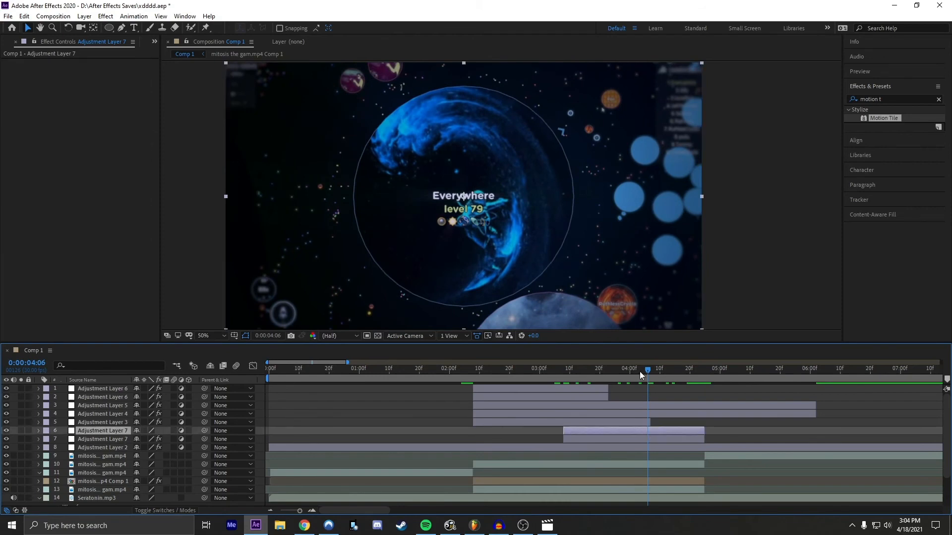
{"action": "left_click_drag", "start_coordinate": [647, 379], "coordinate": [673, 375]}
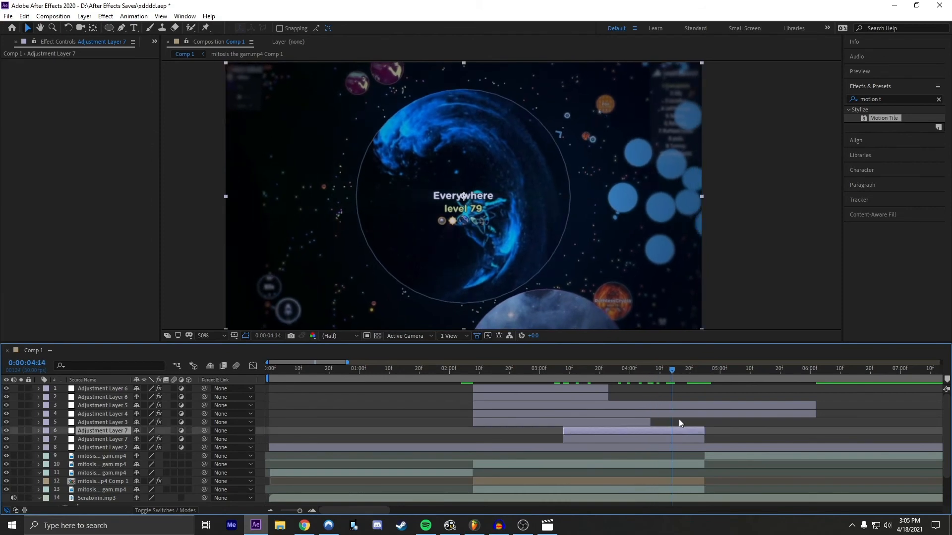
{"action": "key", "text": "ctrl+space"}
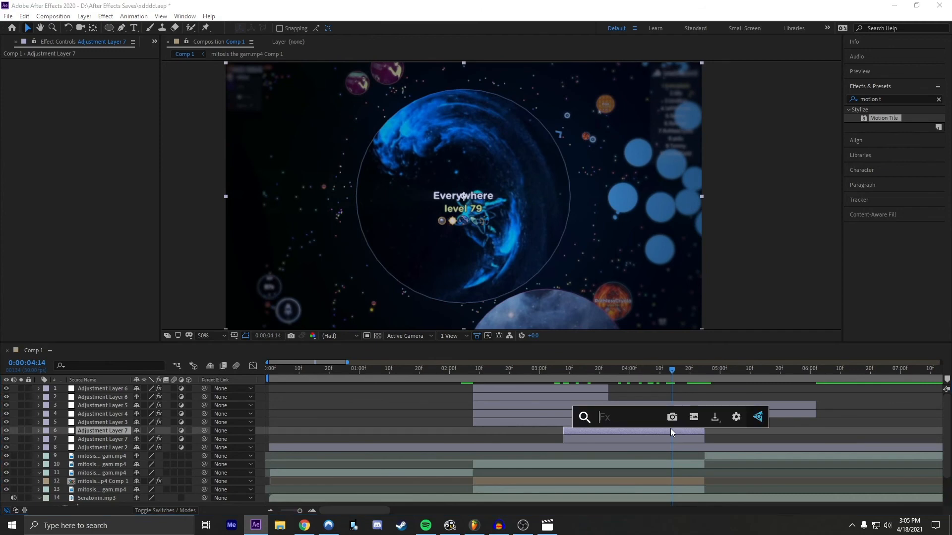
{"action": "left_click", "coordinate": [751, 431]}
{"action": "left_click", "coordinate": [705, 435]}
Step: Search the effects for warp and apply the Distort Warp effect to the upper Adjustment Layer 7
{"action": "left_click", "coordinate": [883, 99]}
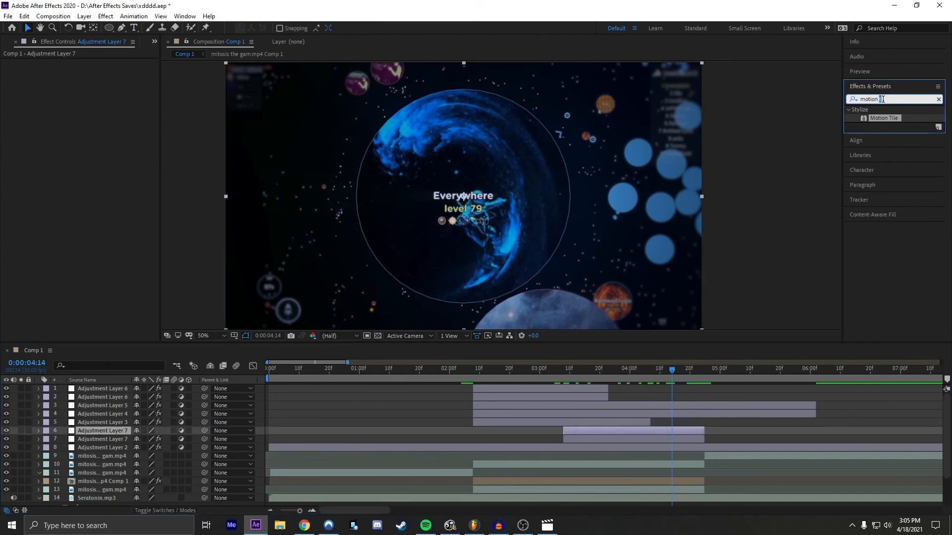
{"action": "type", "text": "warp"}
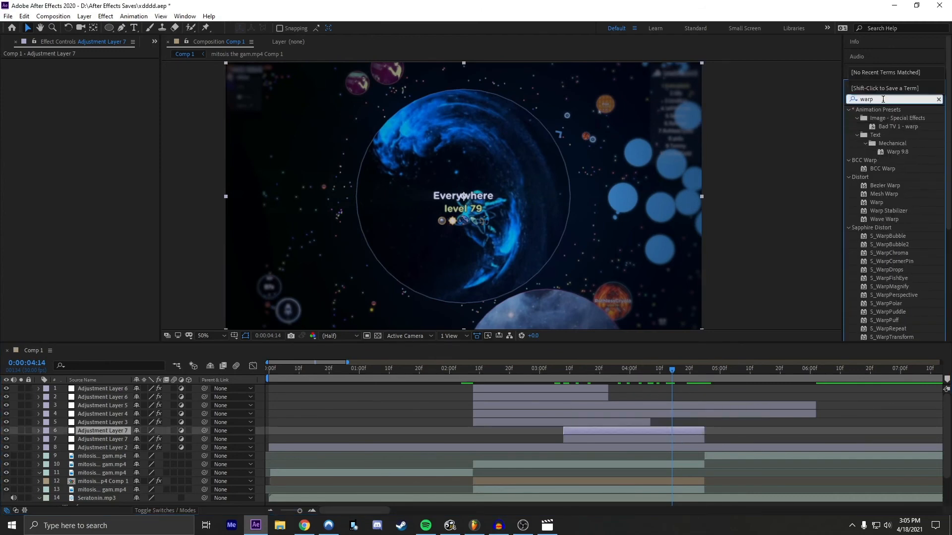
{"action": "scroll", "coordinate": [898, 184], "scroll_direction": "down", "scroll_amount": 5}
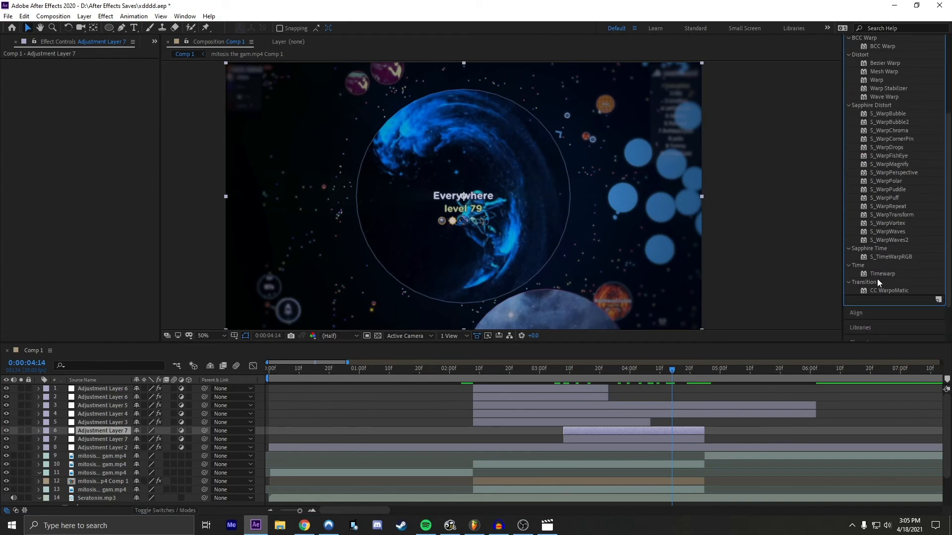
{"action": "scroll", "coordinate": [885, 283], "scroll_direction": "up", "scroll_amount": 3}
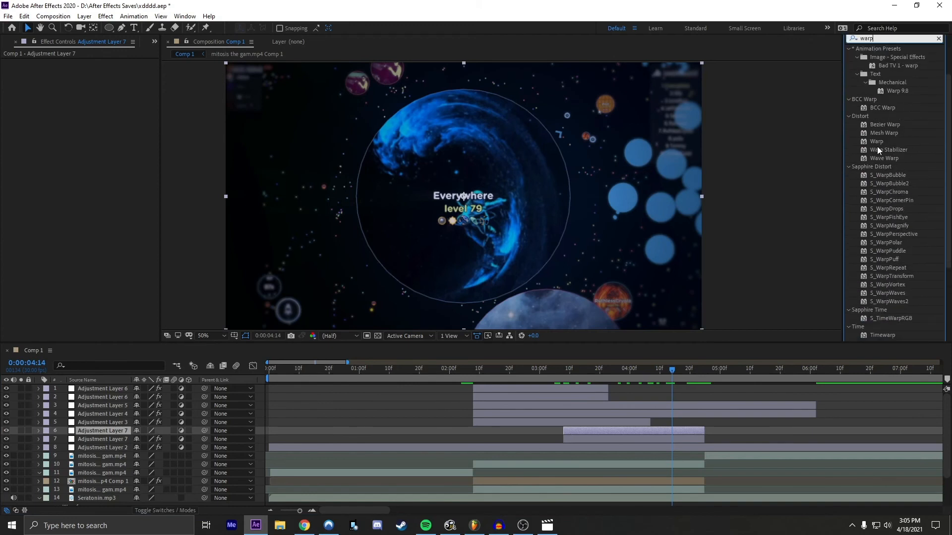
{"action": "scroll", "coordinate": [880, 209], "scroll_direction": "up", "scroll_amount": 2}
{"action": "left_click", "coordinate": [876, 172]}
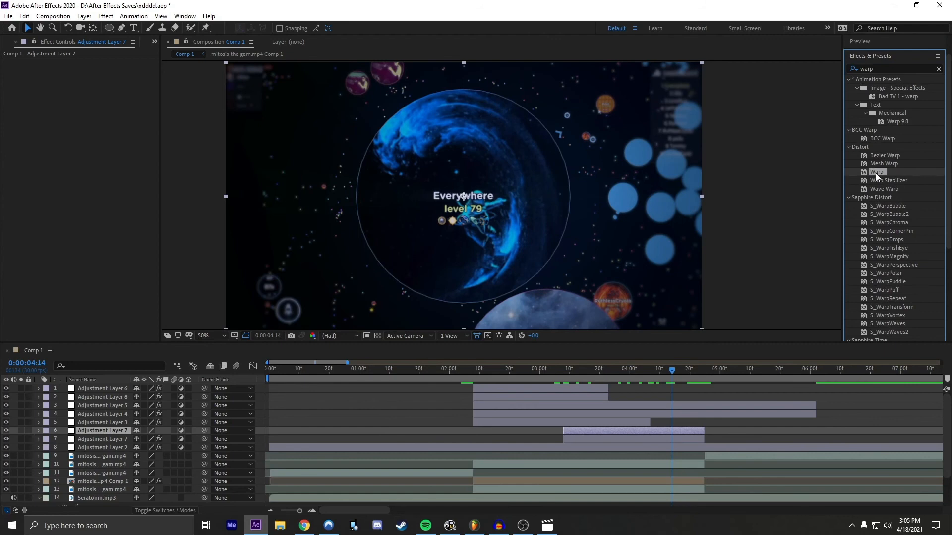
{"action": "left_click_drag", "start_coordinate": [876, 174], "coordinate": [672, 430]}
Step: Set the Warp style to FishEye and its Bend to -100
{"action": "left_click", "coordinate": [131, 80]}
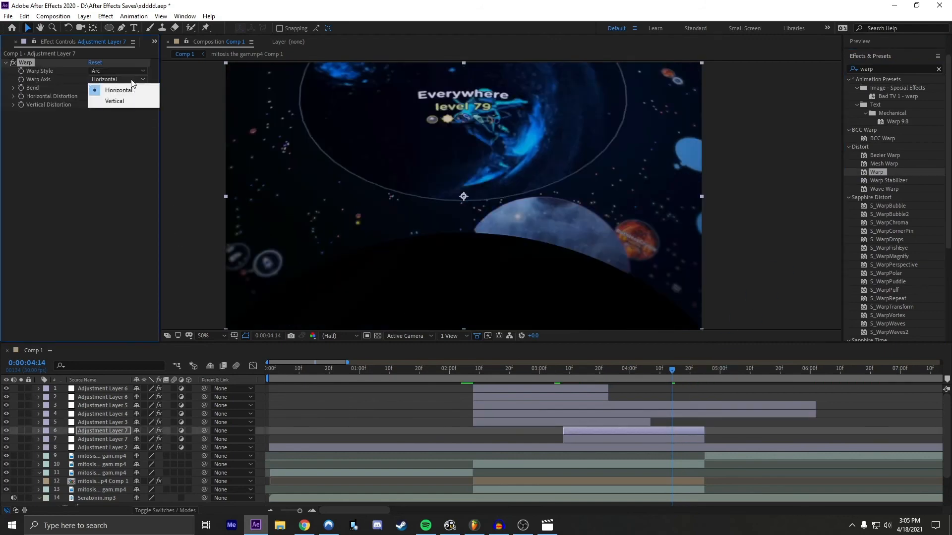
{"action": "left_click", "coordinate": [126, 71]}
{"action": "left_click", "coordinate": [121, 202]}
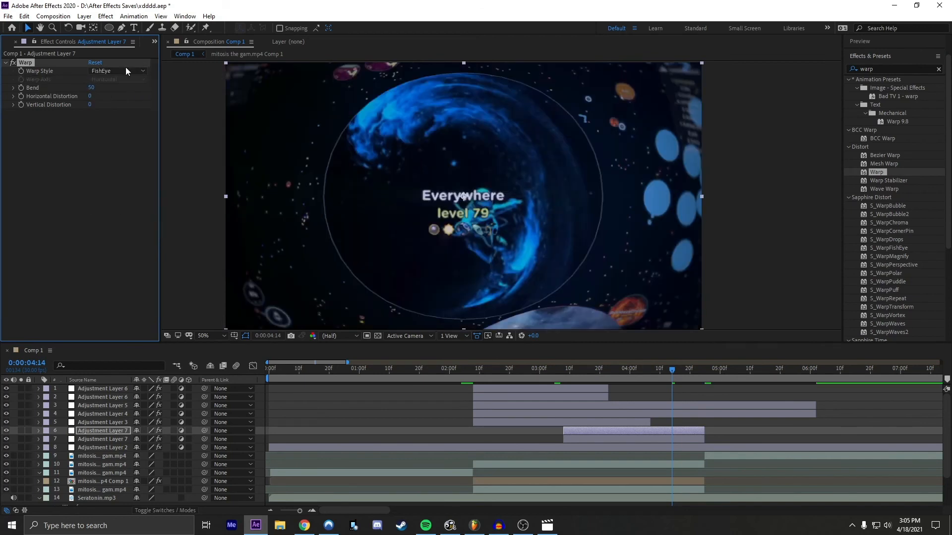
{"action": "left_click_drag", "start_coordinate": [89, 88], "coordinate": [41, 87]}
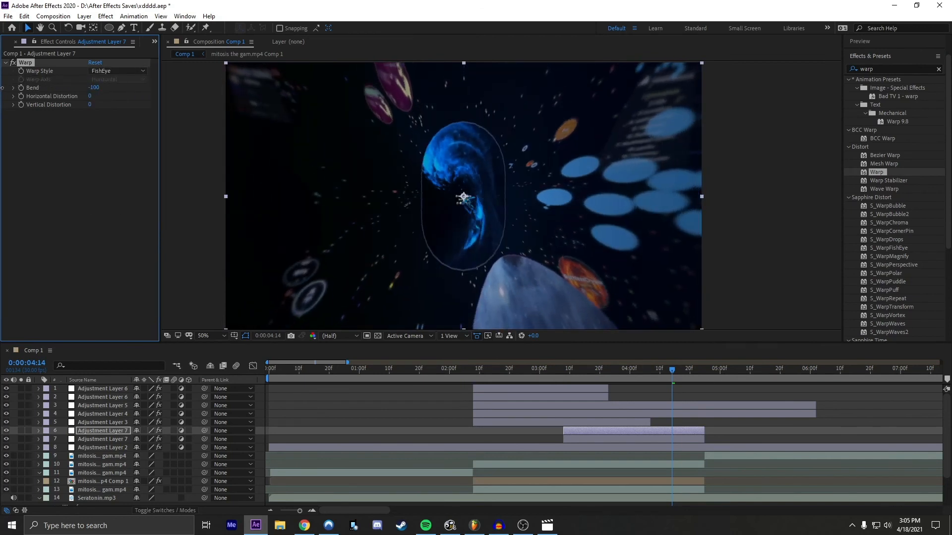
Step: Keyframe Warp's Bend at -100 at 0:00:04:24 and at 0 at 0:00:03:08, where the layer starts
{"action": "left_click_drag", "start_coordinate": [675, 370], "coordinate": [703, 363]}
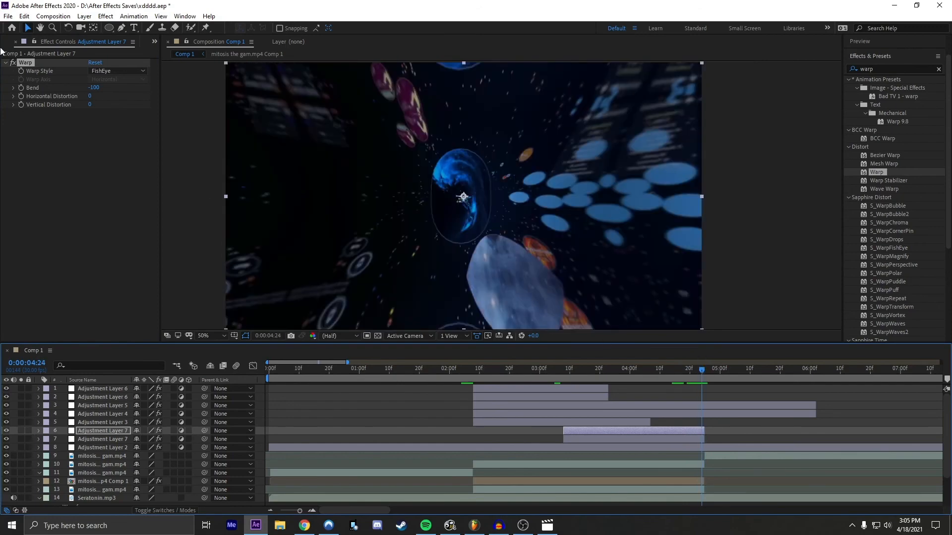
{"action": "left_click", "coordinate": [22, 87]}
{"action": "left_click_drag", "start_coordinate": [705, 373], "coordinate": [563, 365]}
{"action": "left_click", "coordinate": [500, 442]}
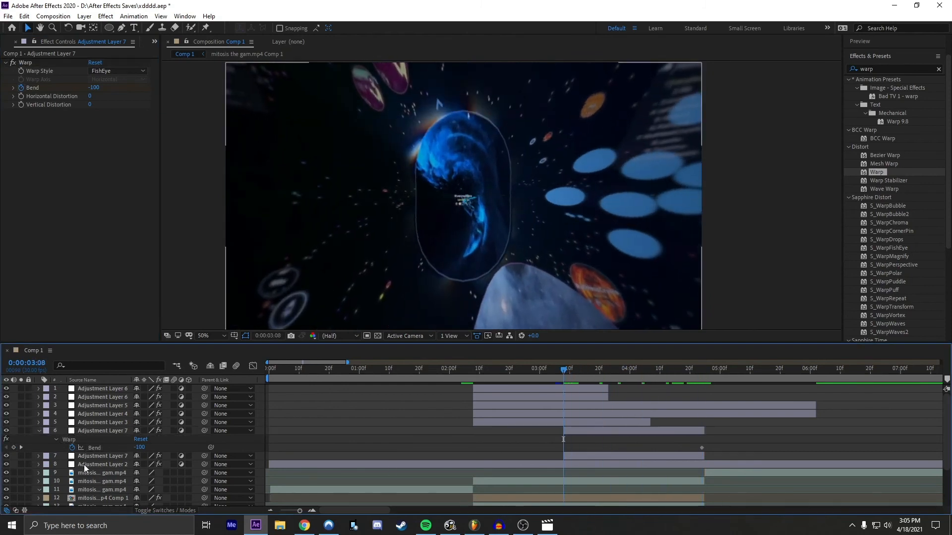
{"action": "left_click", "coordinate": [13, 448]}
{"action": "left_click", "coordinate": [140, 448]}
{"action": "type", "text": "0"}
{"action": "key", "text": "Return"}
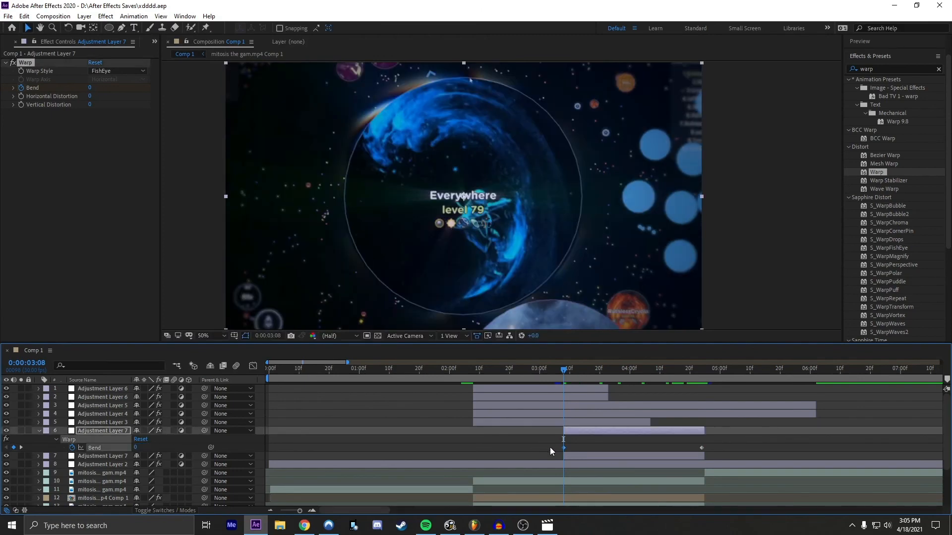
Step: Easy-ease both Bend keyframes and reshape the value graph so the bend starts slowly and drops steeply at the end
{"action": "left_click_drag", "start_coordinate": [549, 448], "coordinate": [721, 448]}
{"action": "left_click", "coordinate": [252, 366]}
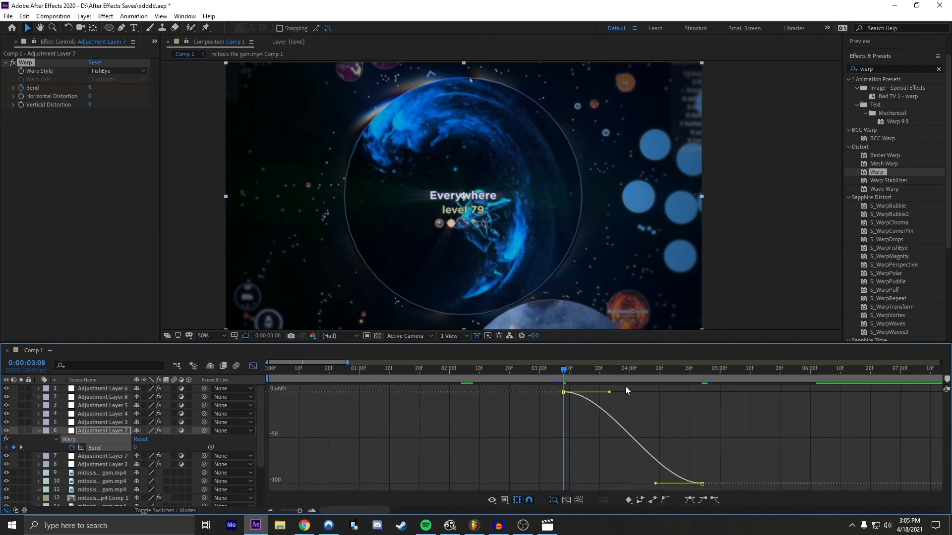
{"action": "left_click_drag", "start_coordinate": [609, 393], "coordinate": [694, 392]}
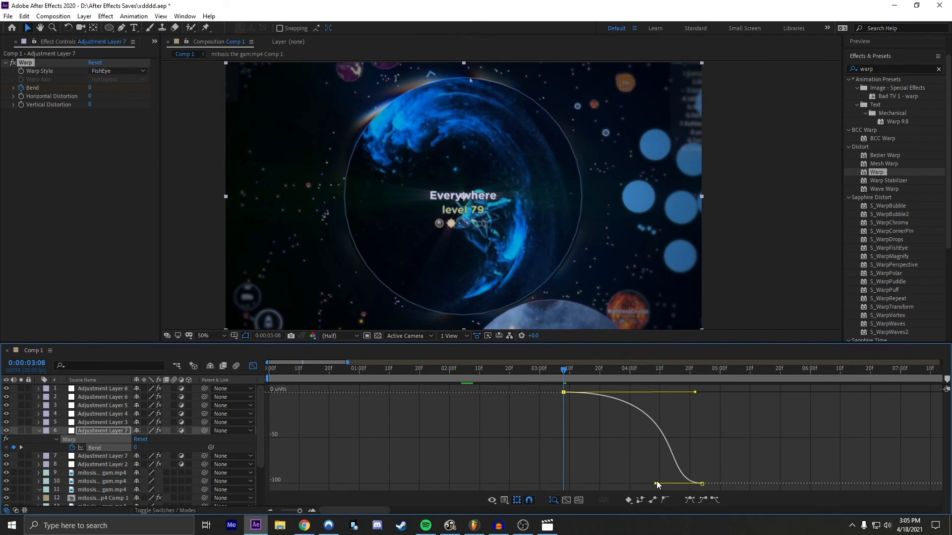
{"action": "left_click", "coordinate": [657, 481]}
{"action": "left_click", "coordinate": [683, 477]}
{"action": "left_click_drag", "start_coordinate": [660, 483], "coordinate": [710, 399]}
{"action": "left_click", "coordinate": [710, 400]}
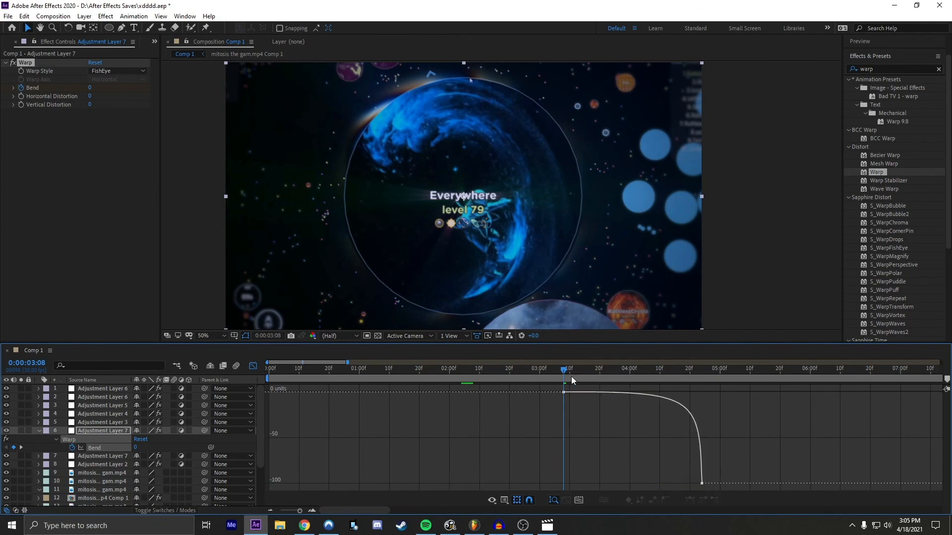
Step: Play back the eased fisheye warp from 0:00:02:25 and return to the layer bar view
{"action": "left_click_drag", "start_coordinate": [564, 371], "coordinate": [523, 370]}
{"action": "key", "text": "space"}
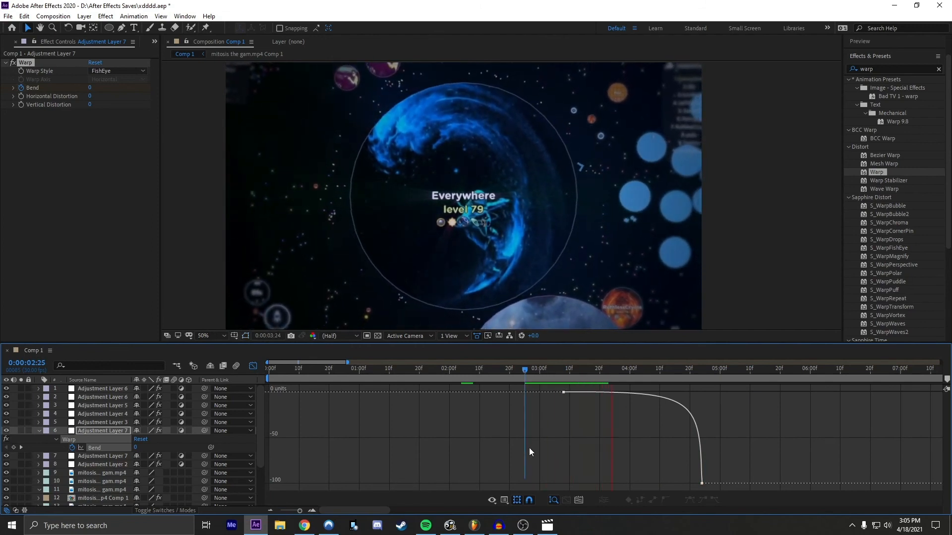
{"action": "left_click", "coordinate": [522, 374]}
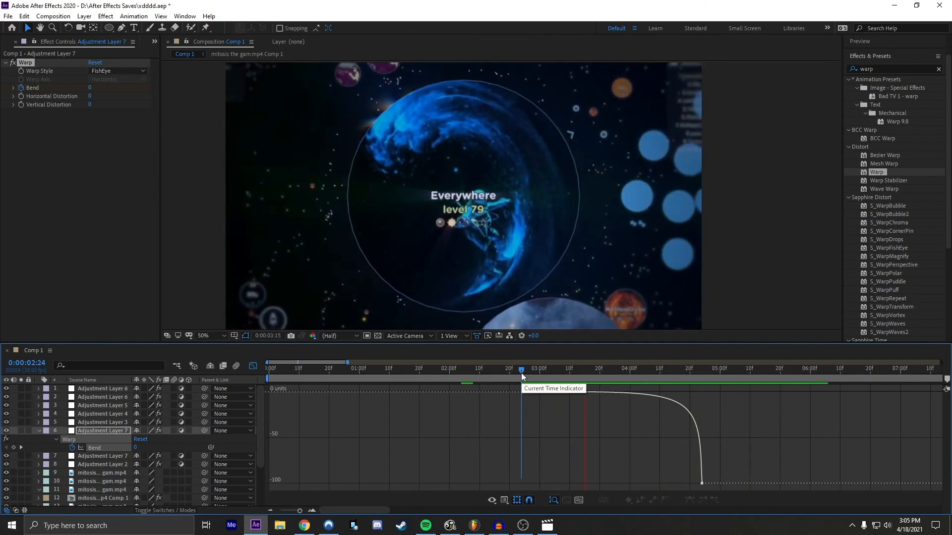
{"action": "left_click_drag", "start_coordinate": [522, 373], "coordinate": [669, 372]}
{"action": "left_click", "coordinate": [253, 366]}
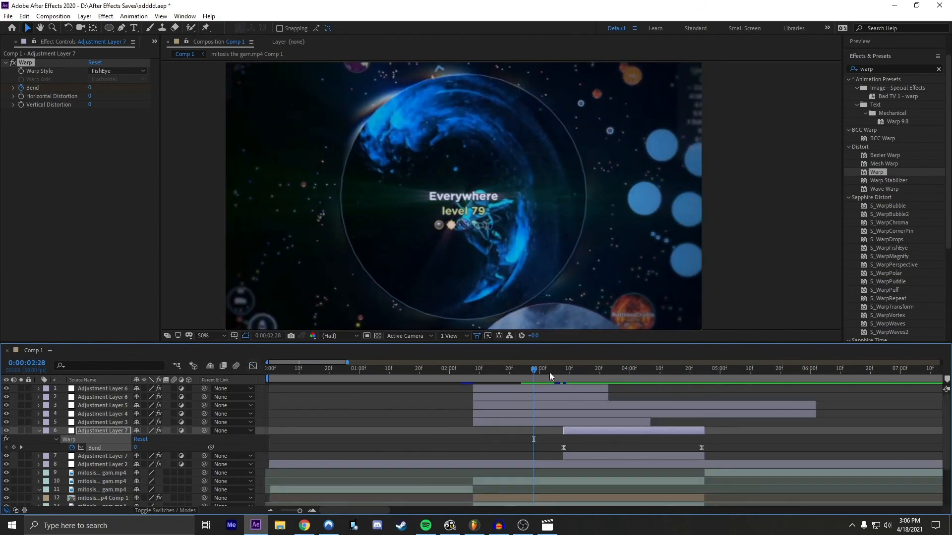
Step: Add a new adjustment layer above Adjustment Layer 2, split it at 0:00:04:25 and delete its earlier part
{"action": "left_click", "coordinate": [704, 364]}
{"action": "left_click", "coordinate": [714, 465]}
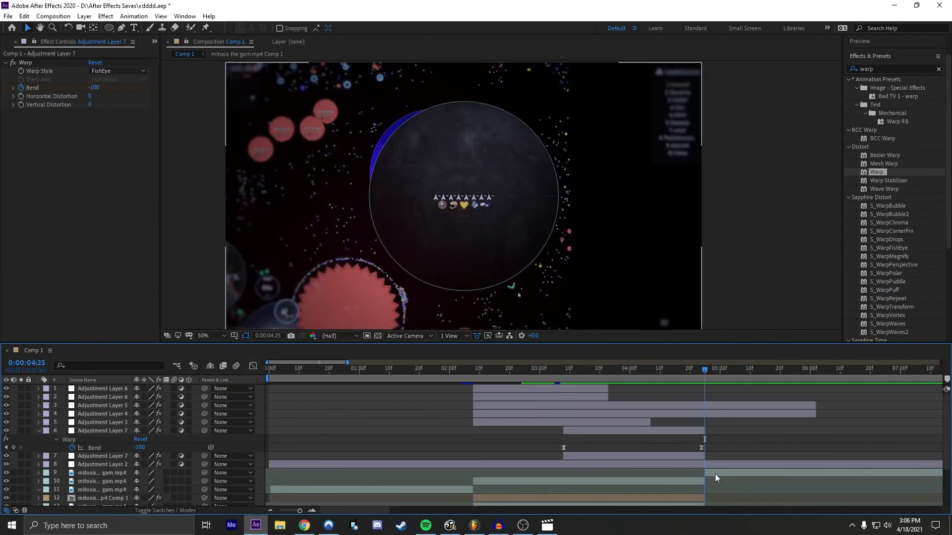
{"action": "key", "text": "ctrl+shift+d"}
{"action": "key", "text": "ctrl+shift+s"}
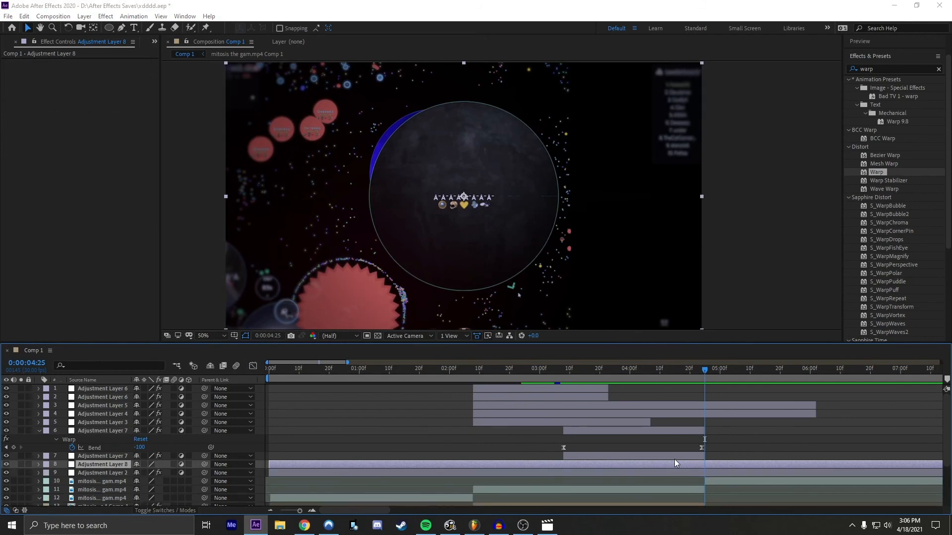
{"action": "left_click", "coordinate": [441, 272]}
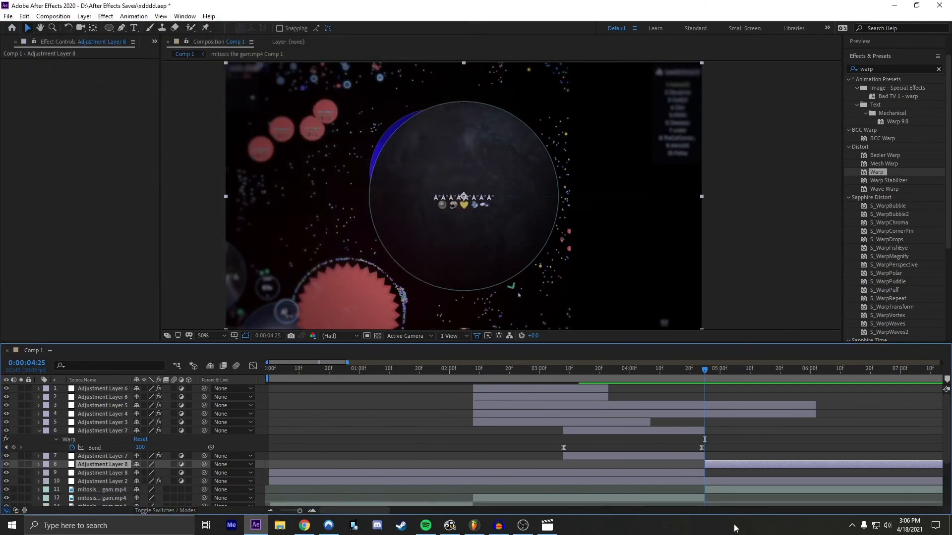
{"action": "left_click", "coordinate": [692, 472]}
{"action": "key", "text": "Delete"}
{"action": "key", "text": "ctrl+s"}
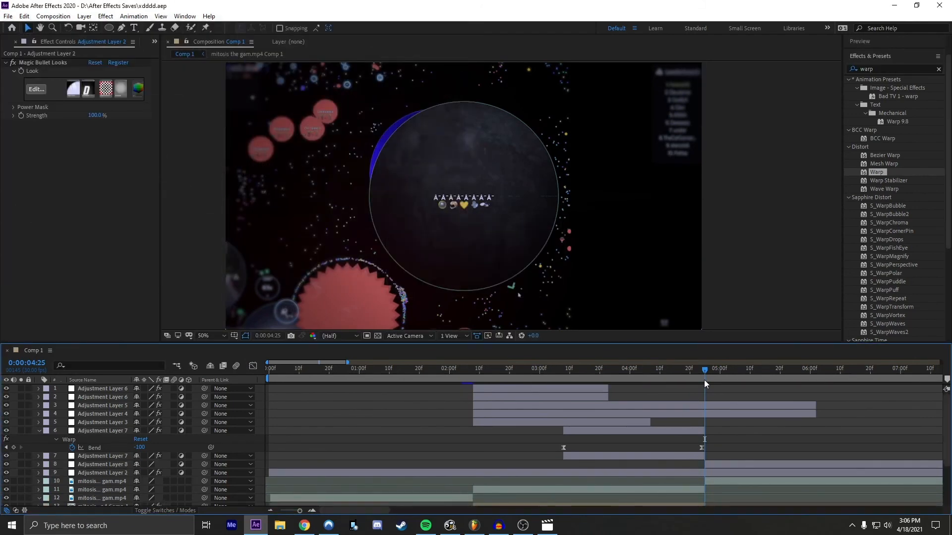
Step: Split Adjustment Layer 8 at about 0:00:06:09 and delete the part after the cut
{"action": "mouse_move", "coordinate": [704, 380]}
{"action": "left_mouse_down"}
{"action": "mouse_move", "coordinate": [838, 381]}
{"action": "mouse_move", "coordinate": [709, 375]}
{"action": "left_mouse_up"}
{"action": "left_click", "coordinate": [842, 472]}
{"action": "key", "text": "ctrl+shift+d"}
{"action": "key", "text": "Delete"}
Step: Search the effects for trans and apply the Transform effect to Adjustment Layer 8
{"action": "left_click", "coordinate": [733, 463]}
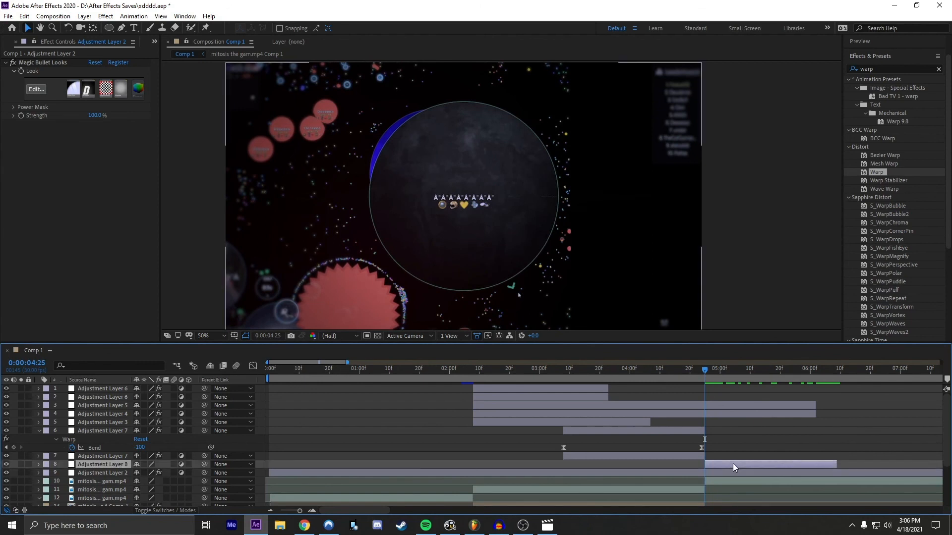
{"action": "key", "text": "ctrl+space"}
{"action": "left_click", "coordinate": [888, 69]}
{"action": "type", "text": "tran"}
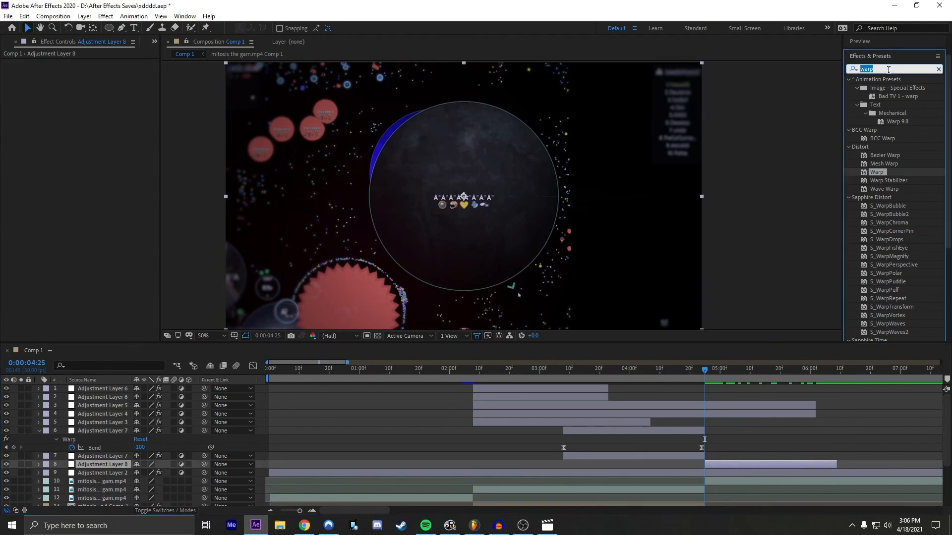
{"action": "type", "text": "s"}
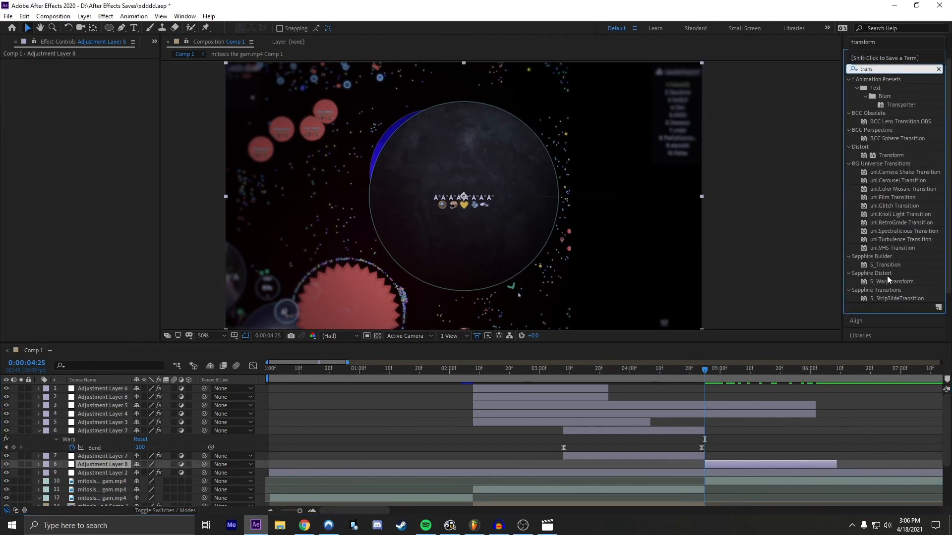
{"action": "left_click_drag", "start_coordinate": [892, 155], "coordinate": [663, 464]}
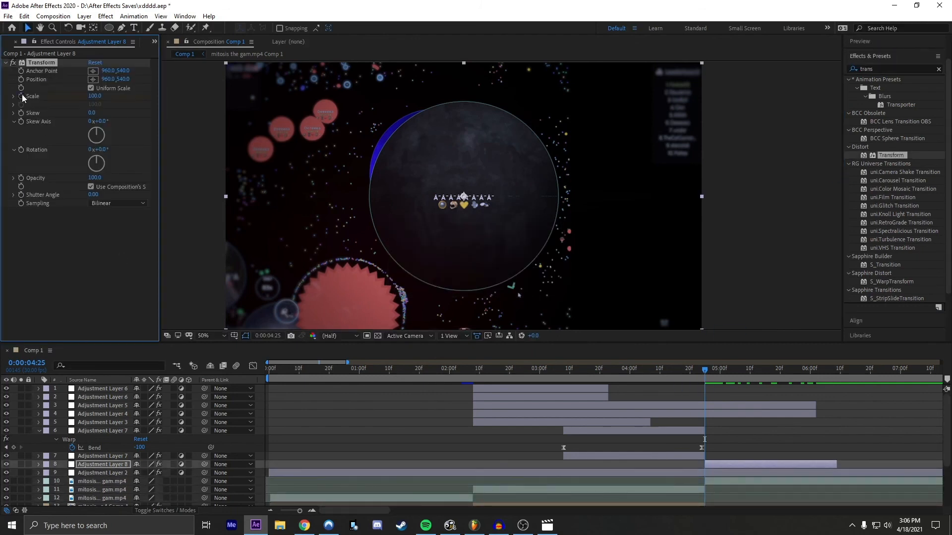
Step: Keyframe Adjustment Layer 8's Transform Scale from 130 at 0:00:04:25 to 100 at 0:00:06:08
{"action": "key", "text": "u"}
{"action": "left_click_drag", "start_coordinate": [704, 371], "coordinate": [836, 371]}
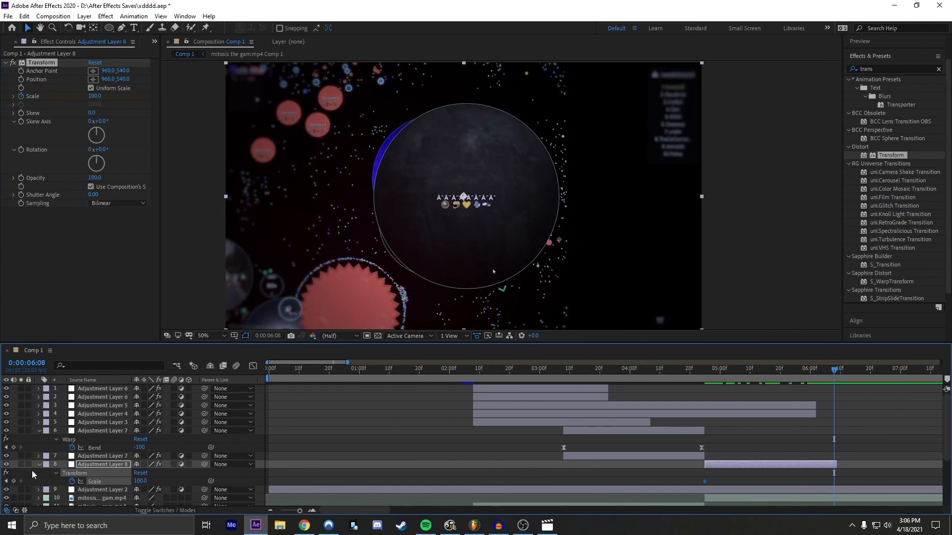
{"action": "left_click", "coordinate": [31, 483]}
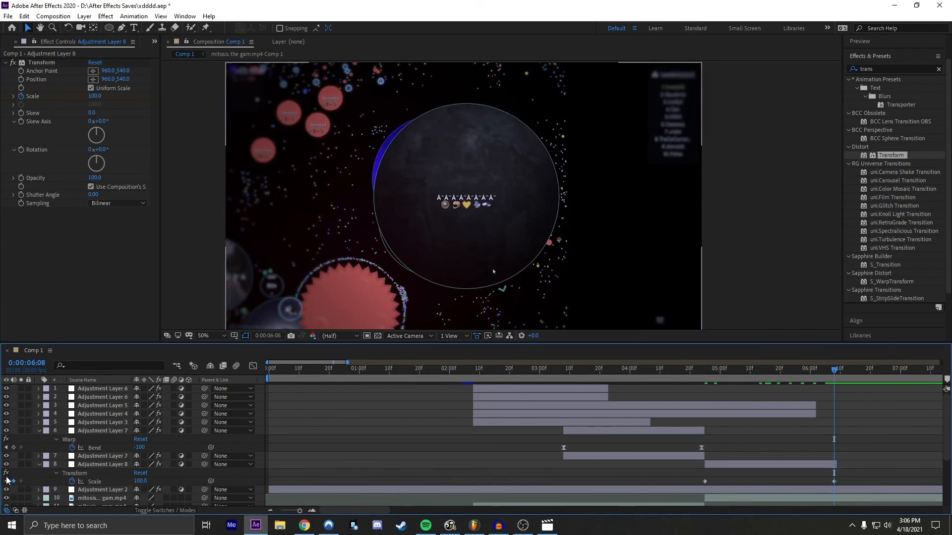
{"action": "left_click", "coordinate": [6, 481]}
{"action": "left_click", "coordinate": [149, 480]}
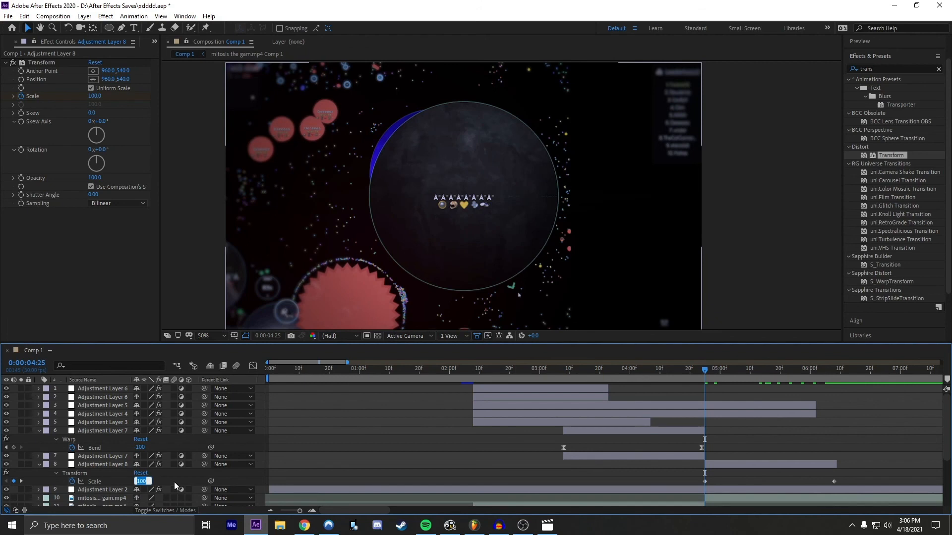
{"action": "type", "text": "120"}
{"action": "key", "text": "Return"}
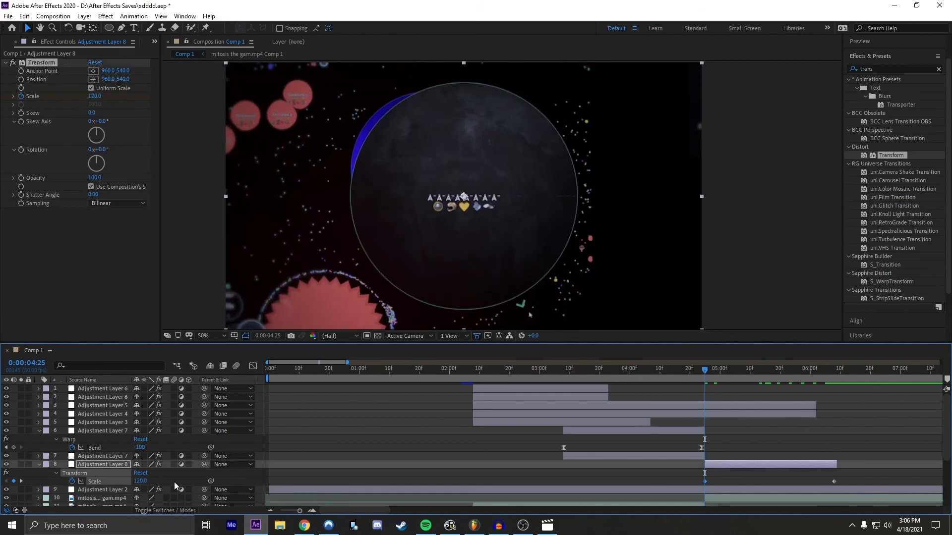
{"action": "left_click", "coordinate": [143, 481]}
{"action": "type", "text": "130"}
{"action": "key", "text": "Return"}
Step: Easy-ease both Scale keyframes of Adjustment Layer 8 and shape their graph curve to fall steeply at first and flatten into the last keyframe
{"action": "left_click_drag", "start_coordinate": [841, 481], "coordinate": [626, 490]}
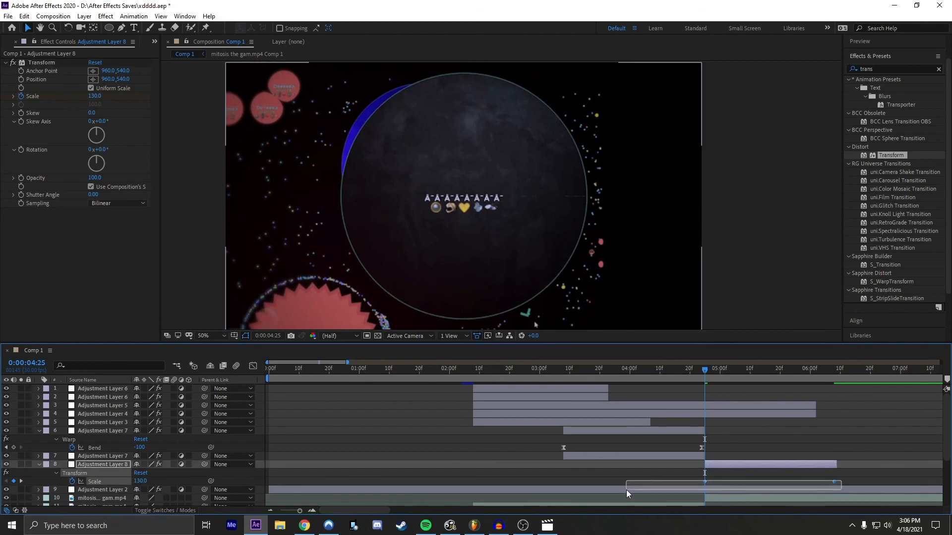
{"action": "key", "text": "F9"}
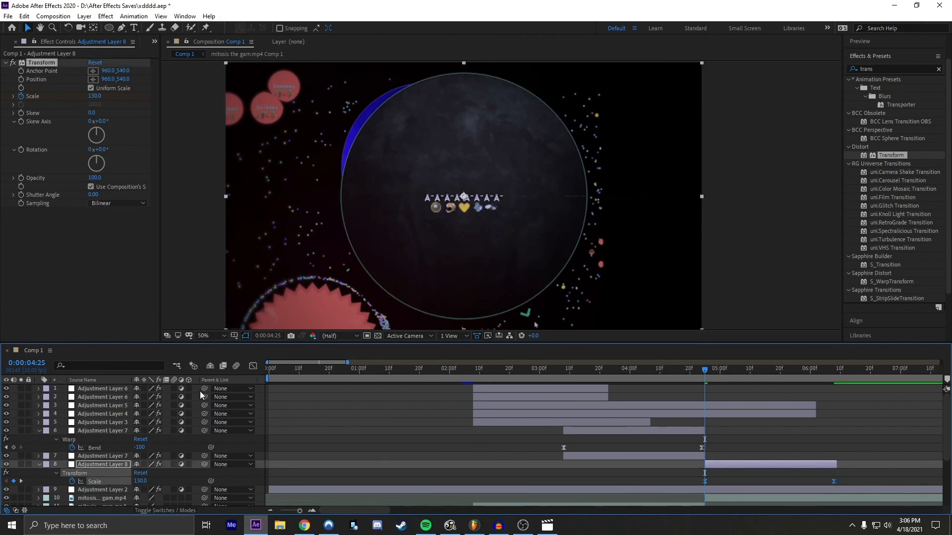
{"action": "left_click", "coordinate": [253, 366]}
{"action": "left_click_drag", "start_coordinate": [617, 406], "coordinate": [672, 437]}
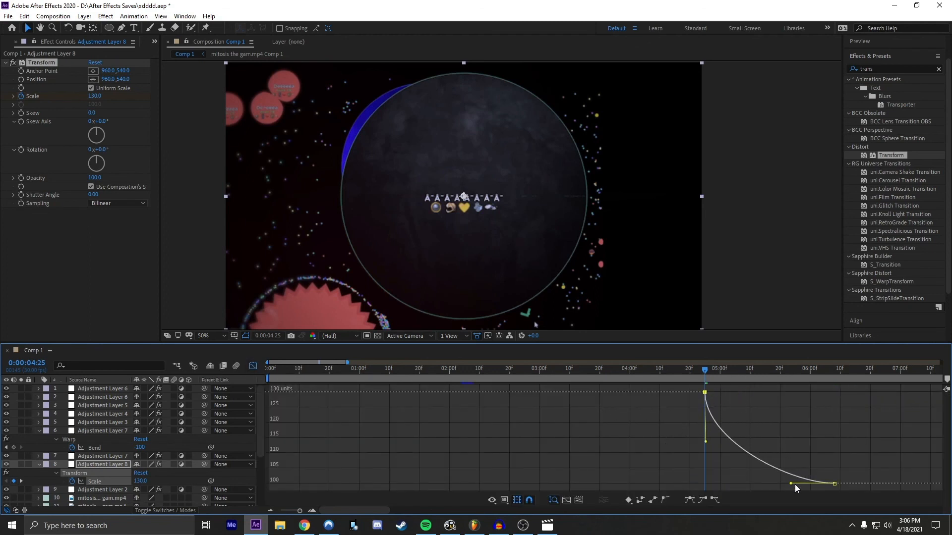
{"action": "left_click_drag", "start_coordinate": [791, 484], "coordinate": [750, 483]}
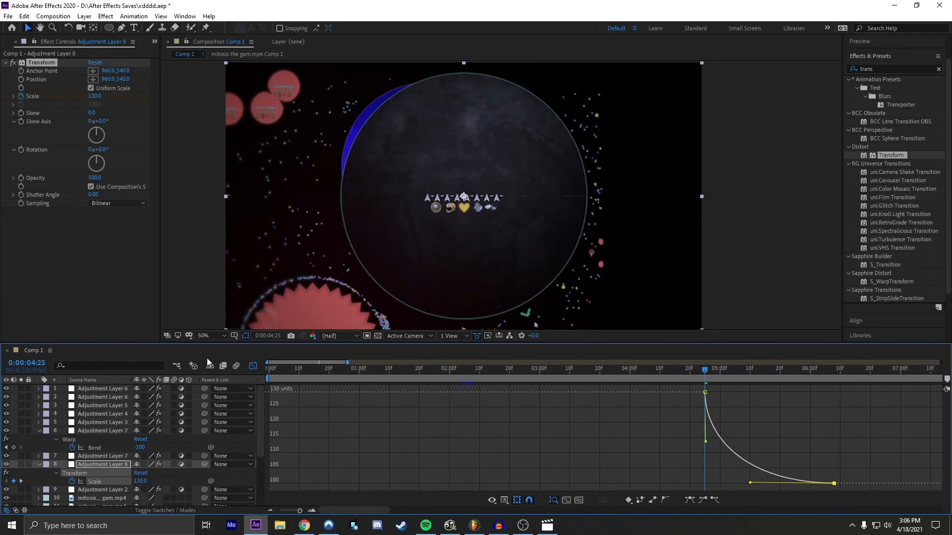
{"action": "left_click", "coordinate": [253, 366]}
Step: Preview the transition between the two clips from about 0:00:03:06 and park the playhead at 0:00:03:24
{"action": "left_click_drag", "start_coordinate": [659, 372], "coordinate": [557, 374]}
{"action": "key", "text": "space"}
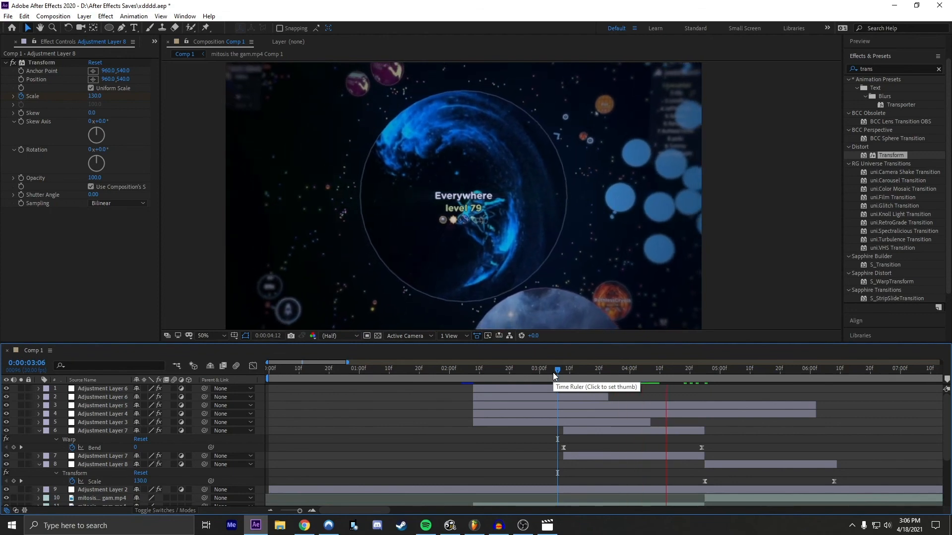
{"action": "left_click", "coordinate": [552, 373]}
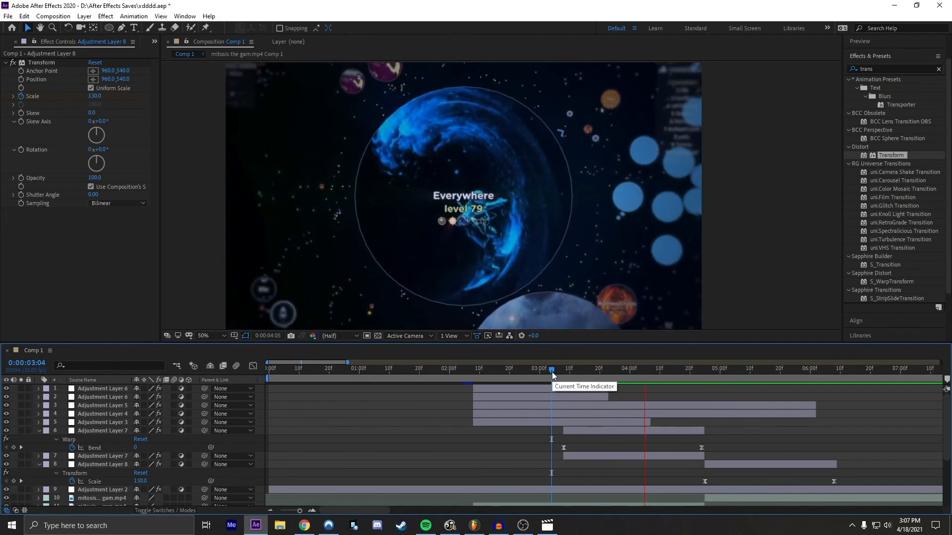
{"action": "left_click", "coordinate": [557, 372]}
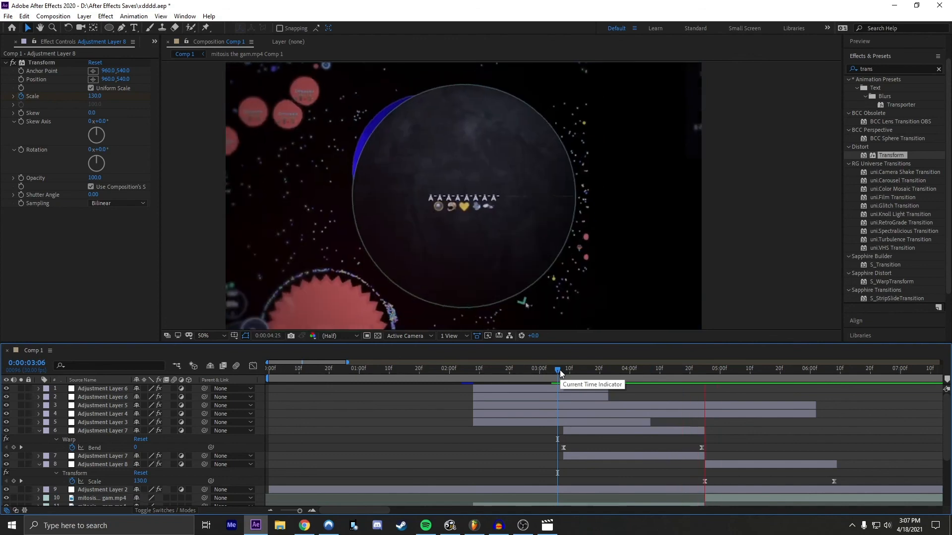
{"action": "left_click_drag", "start_coordinate": [560, 370], "coordinate": [611, 369]}
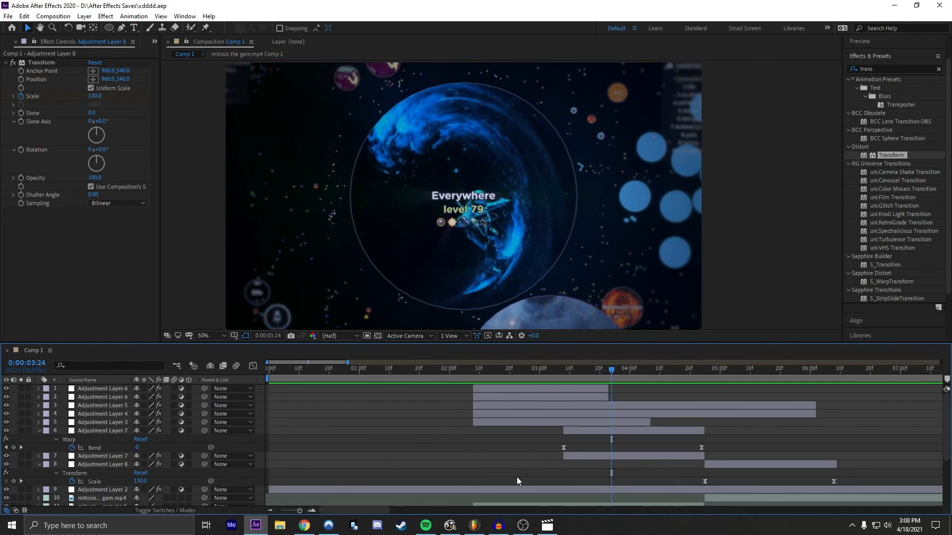
{"action": "left_click", "coordinate": [523, 526]}
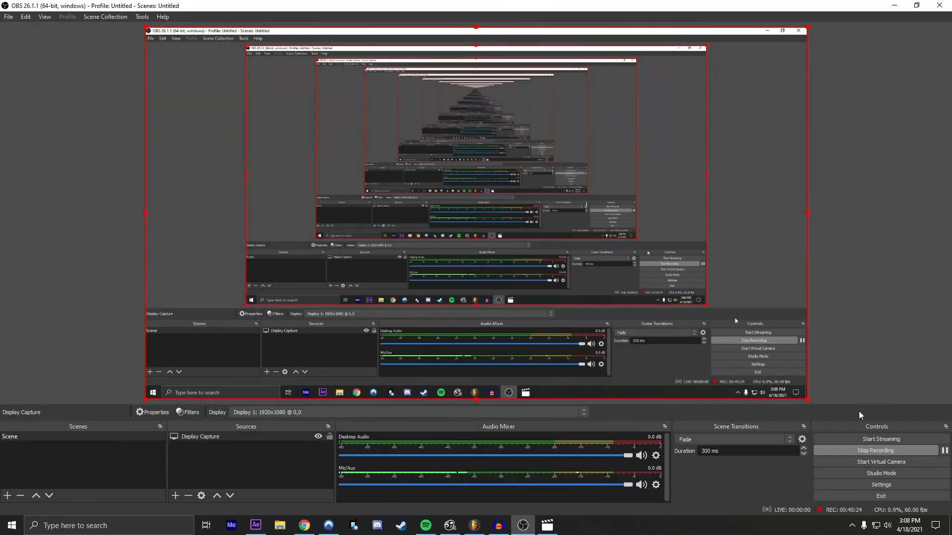
{"action": "left_click", "coordinate": [894, 5]}
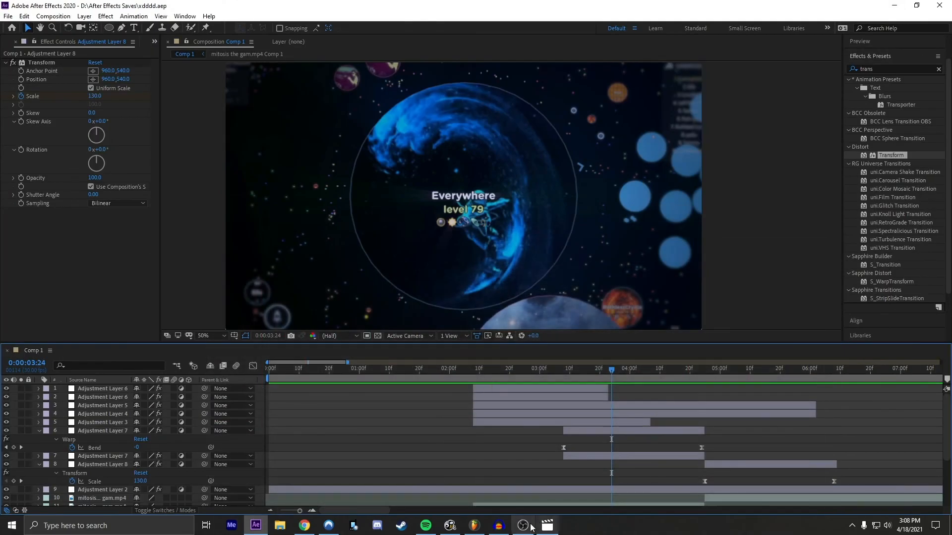